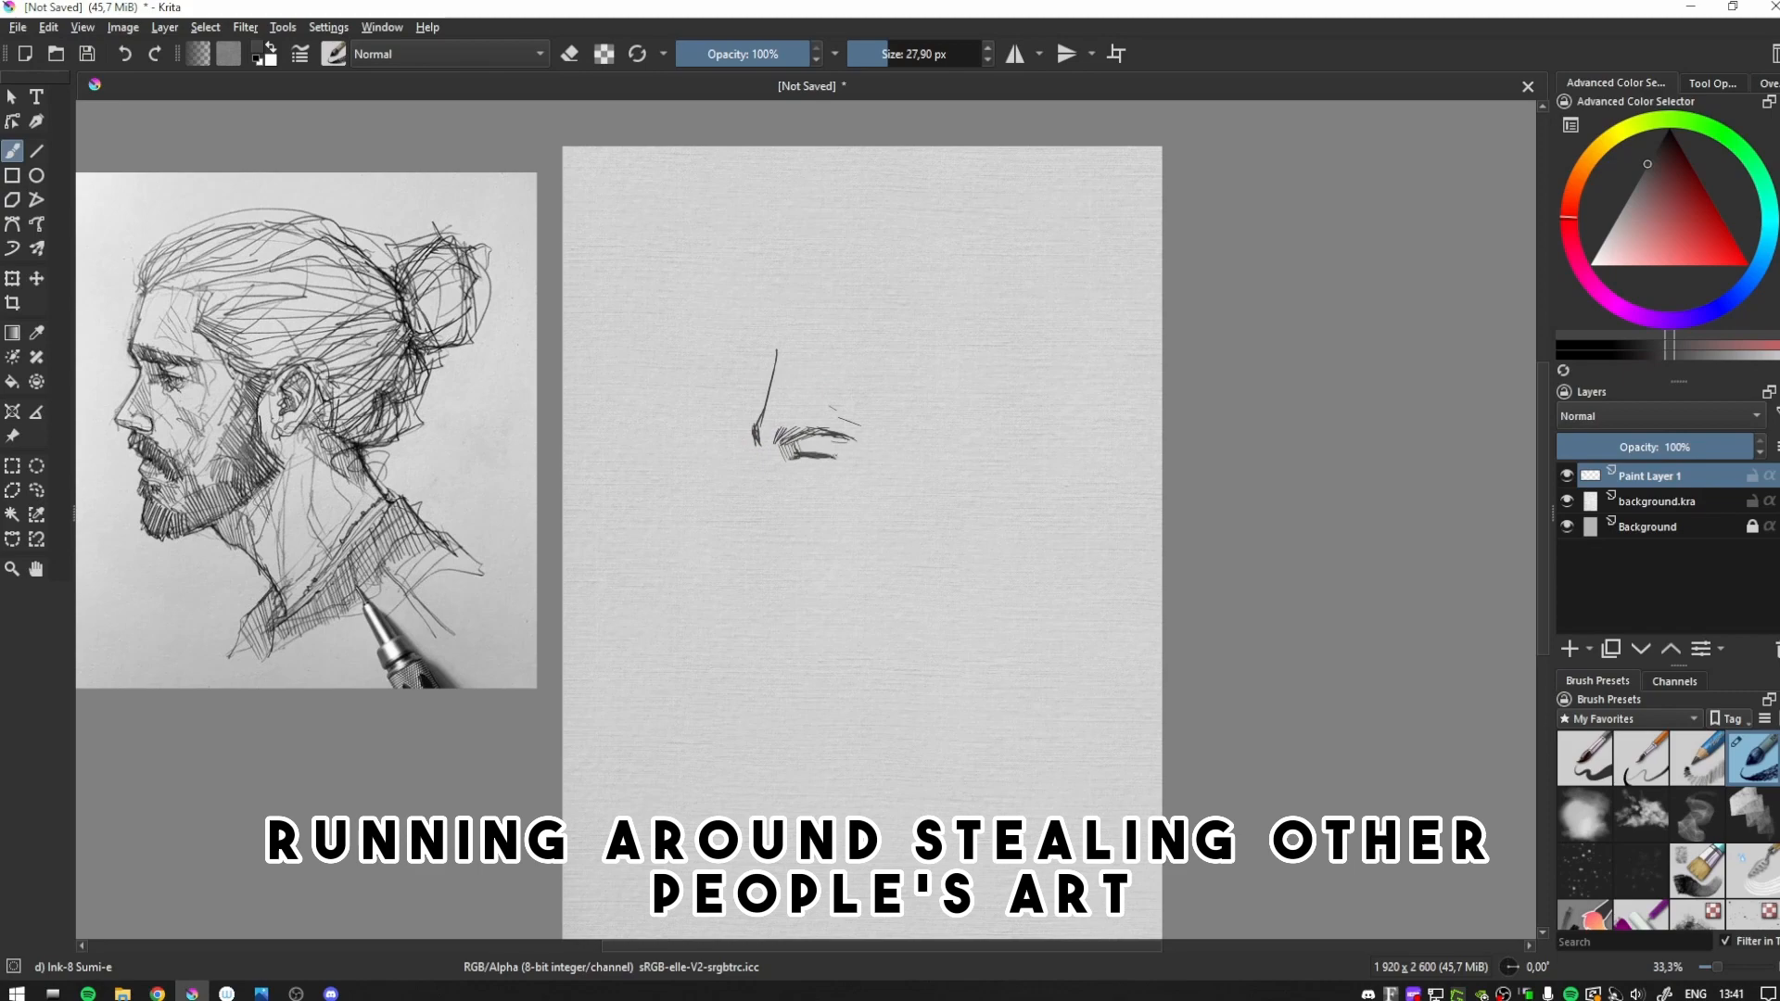
- Sketch the bearded man's eye and nose profile below the forehead line, checking the drawing in mirrored view
mouse_move(796, 452)
mouse_down()
mouse_move(832, 459)
mouse_move(785, 463)
mouse_up()
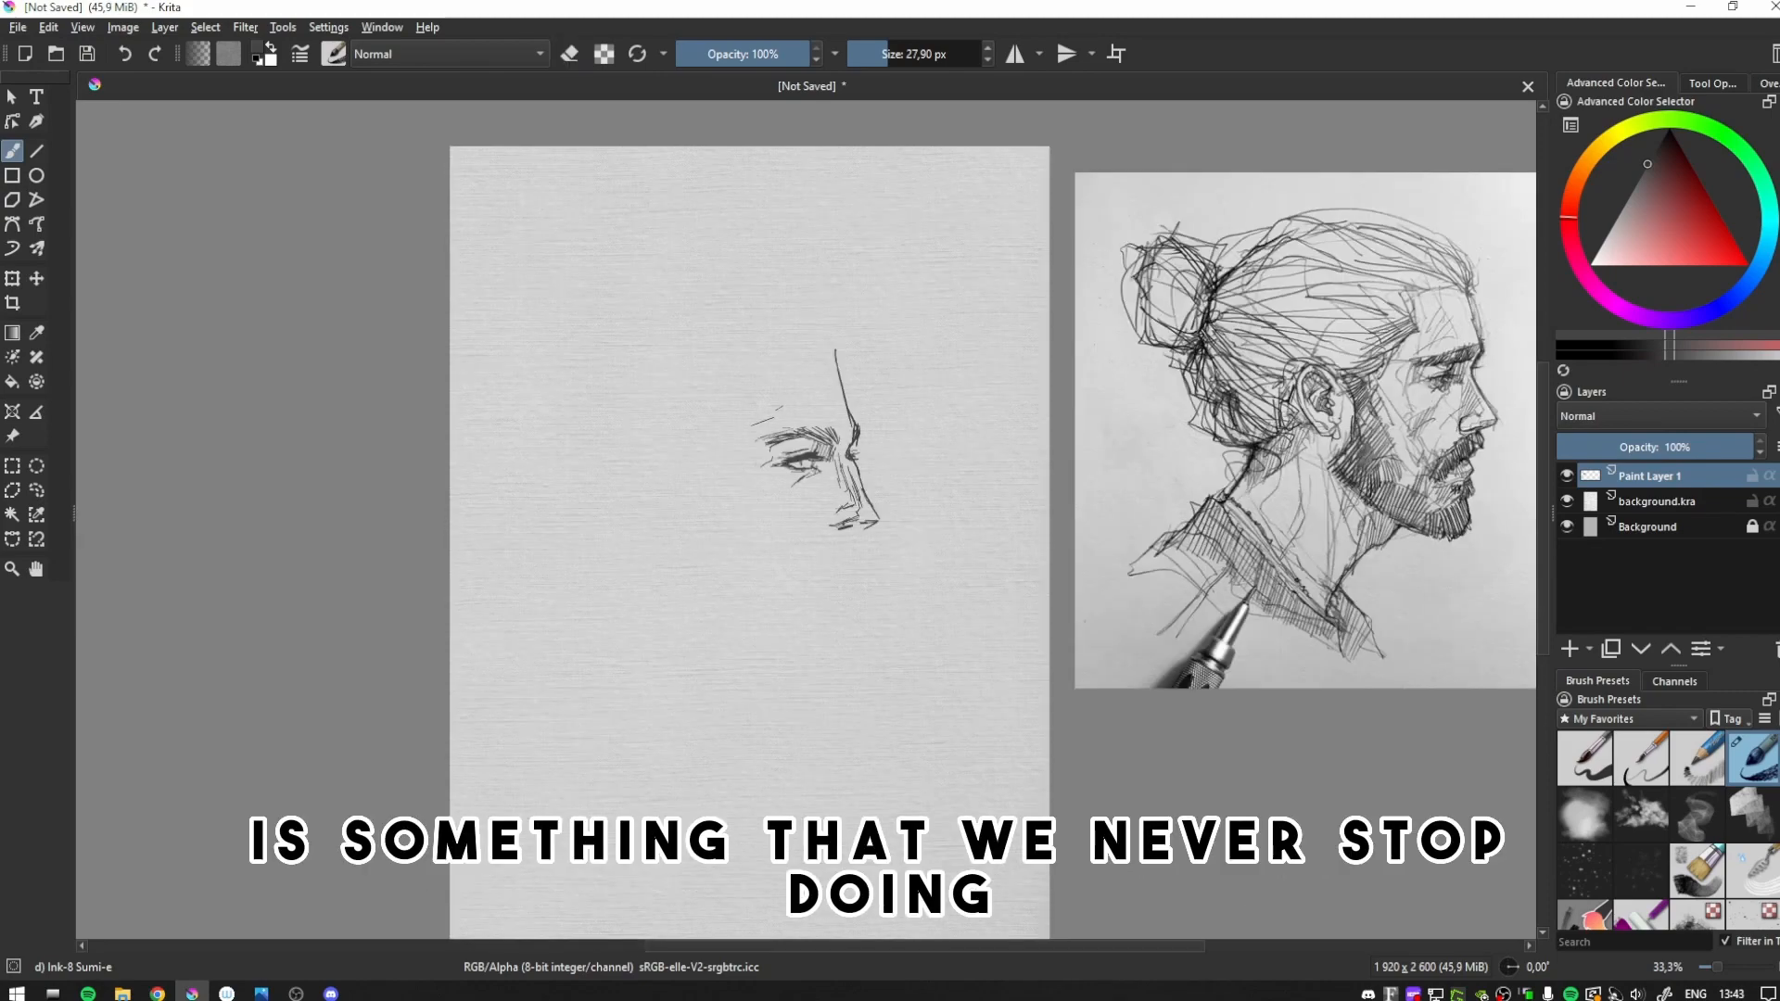
key(m)
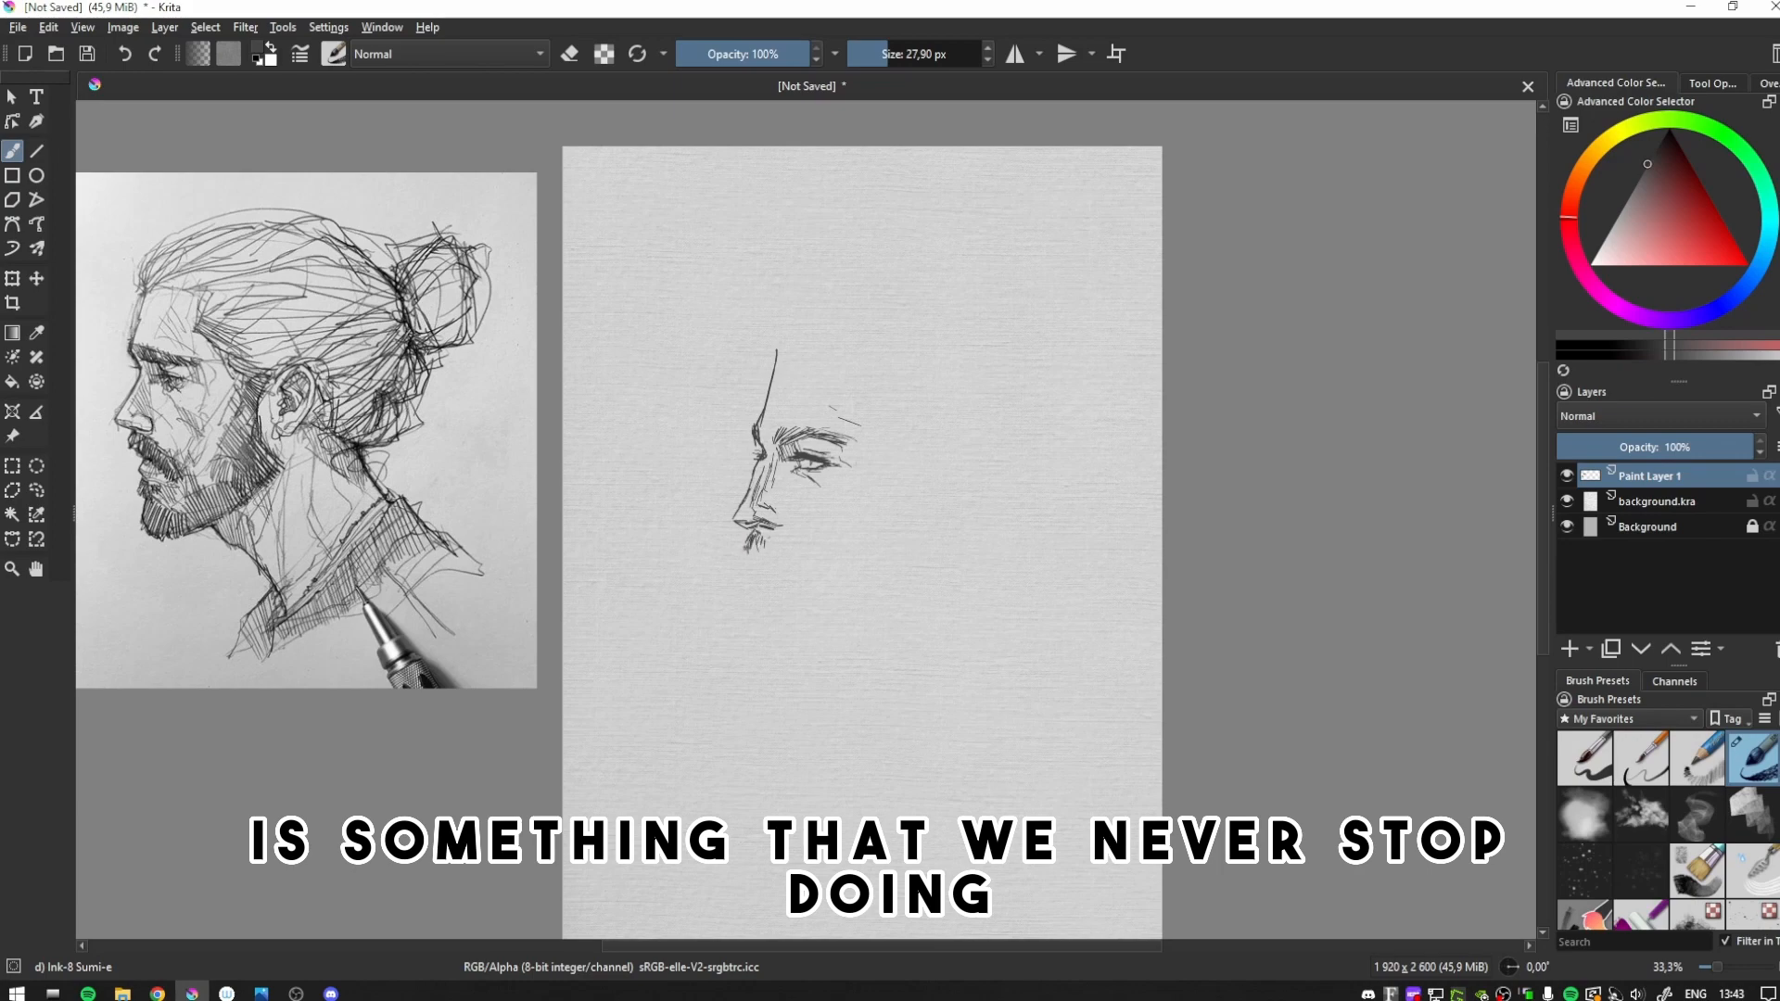
key(m)
- Enlarge the brush to 42.76 px, erase the upper end of the forehead line and hatch the moustache under the nose
key(bracketright)
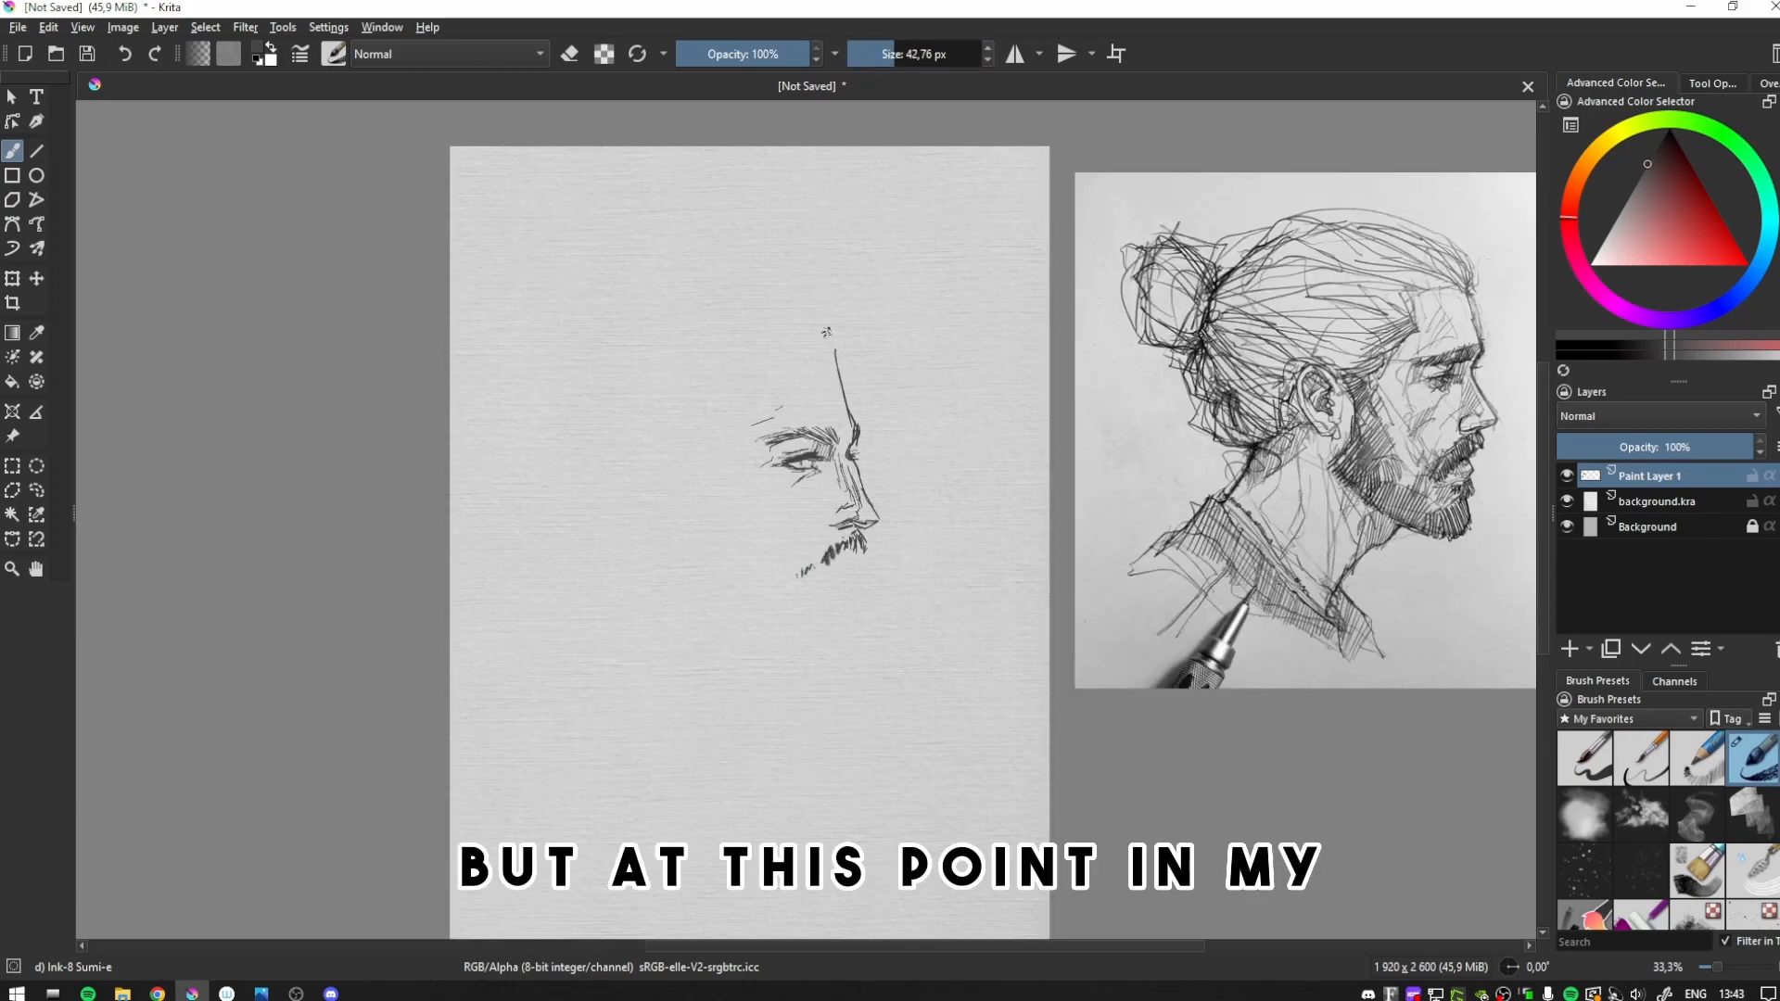
key(e)
drag(834, 343, 838, 366)
key(e)
drag(795, 572, 789, 587)
key(e)
drag(817, 555, 810, 569)
key(e)
drag(845, 535, 846, 554)
- Sketch the front edge of the beard below the lips and short hair strokes along the bottom of the chin
key(m)
drag(766, 580, 762, 636)
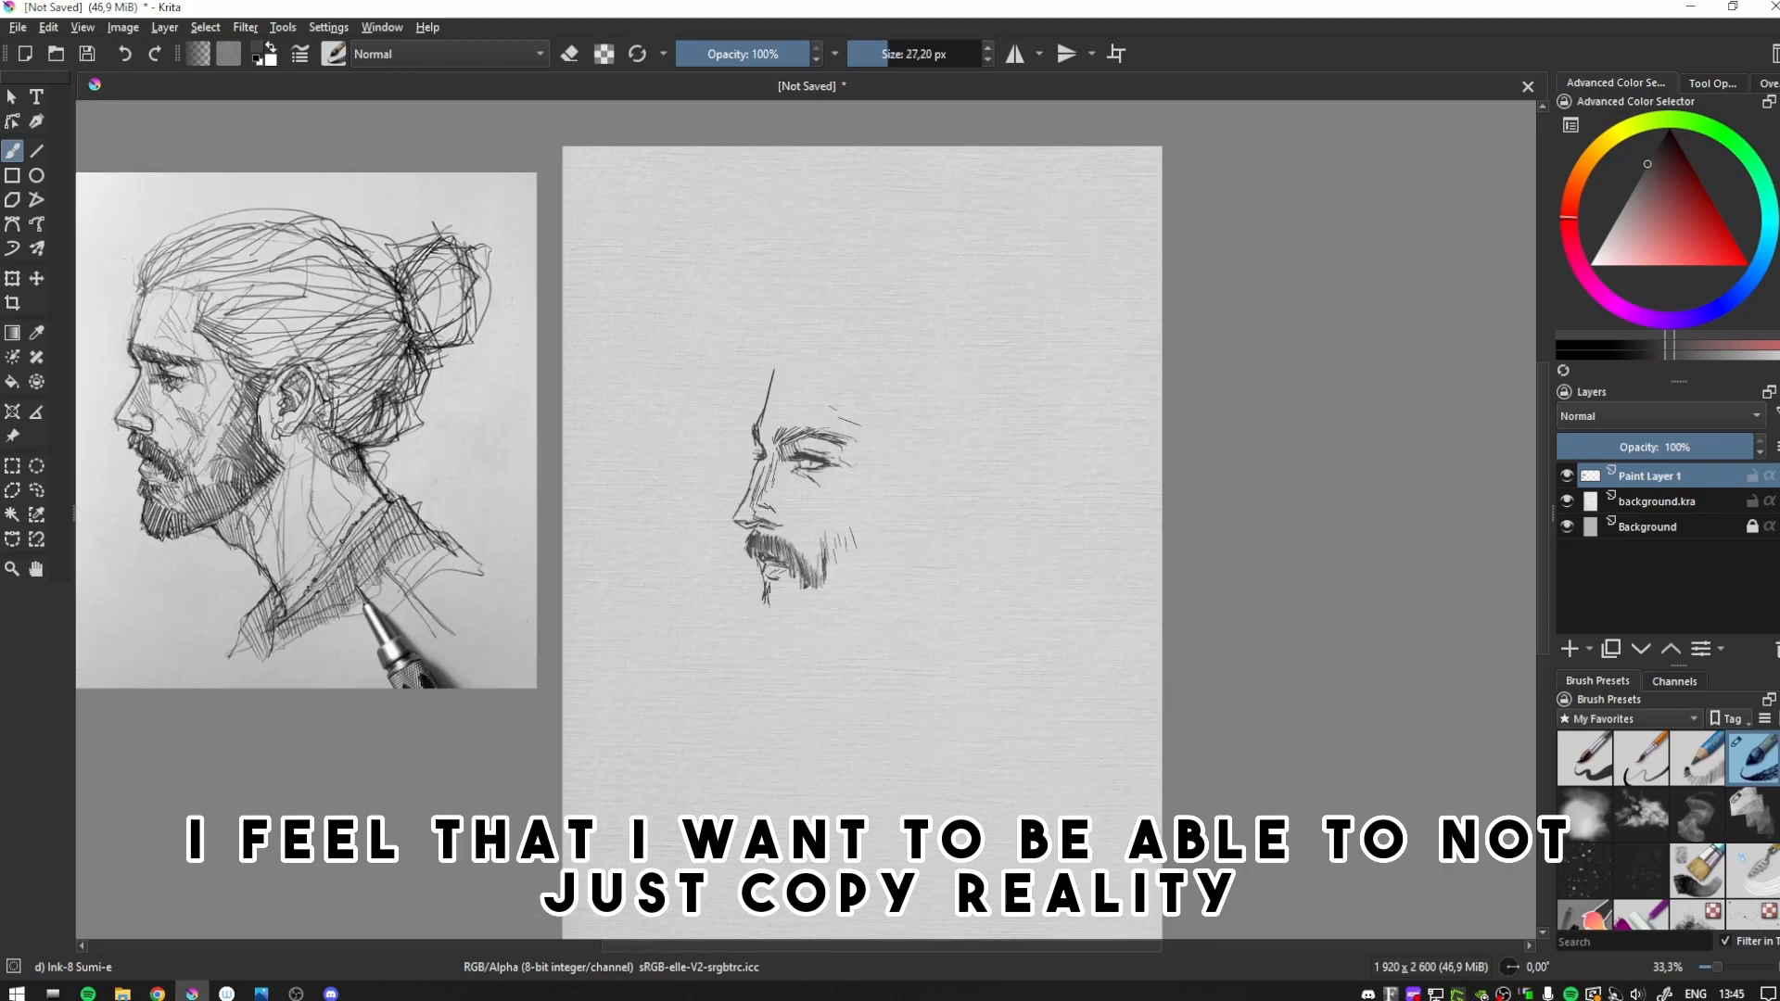
mouse_move(761, 626)
mouse_down()
mouse_move(750, 647)
mouse_move(782, 668)
mouse_up()
key(m)
key(m)
drag(828, 651, 806, 669)
key(m)
key(e)
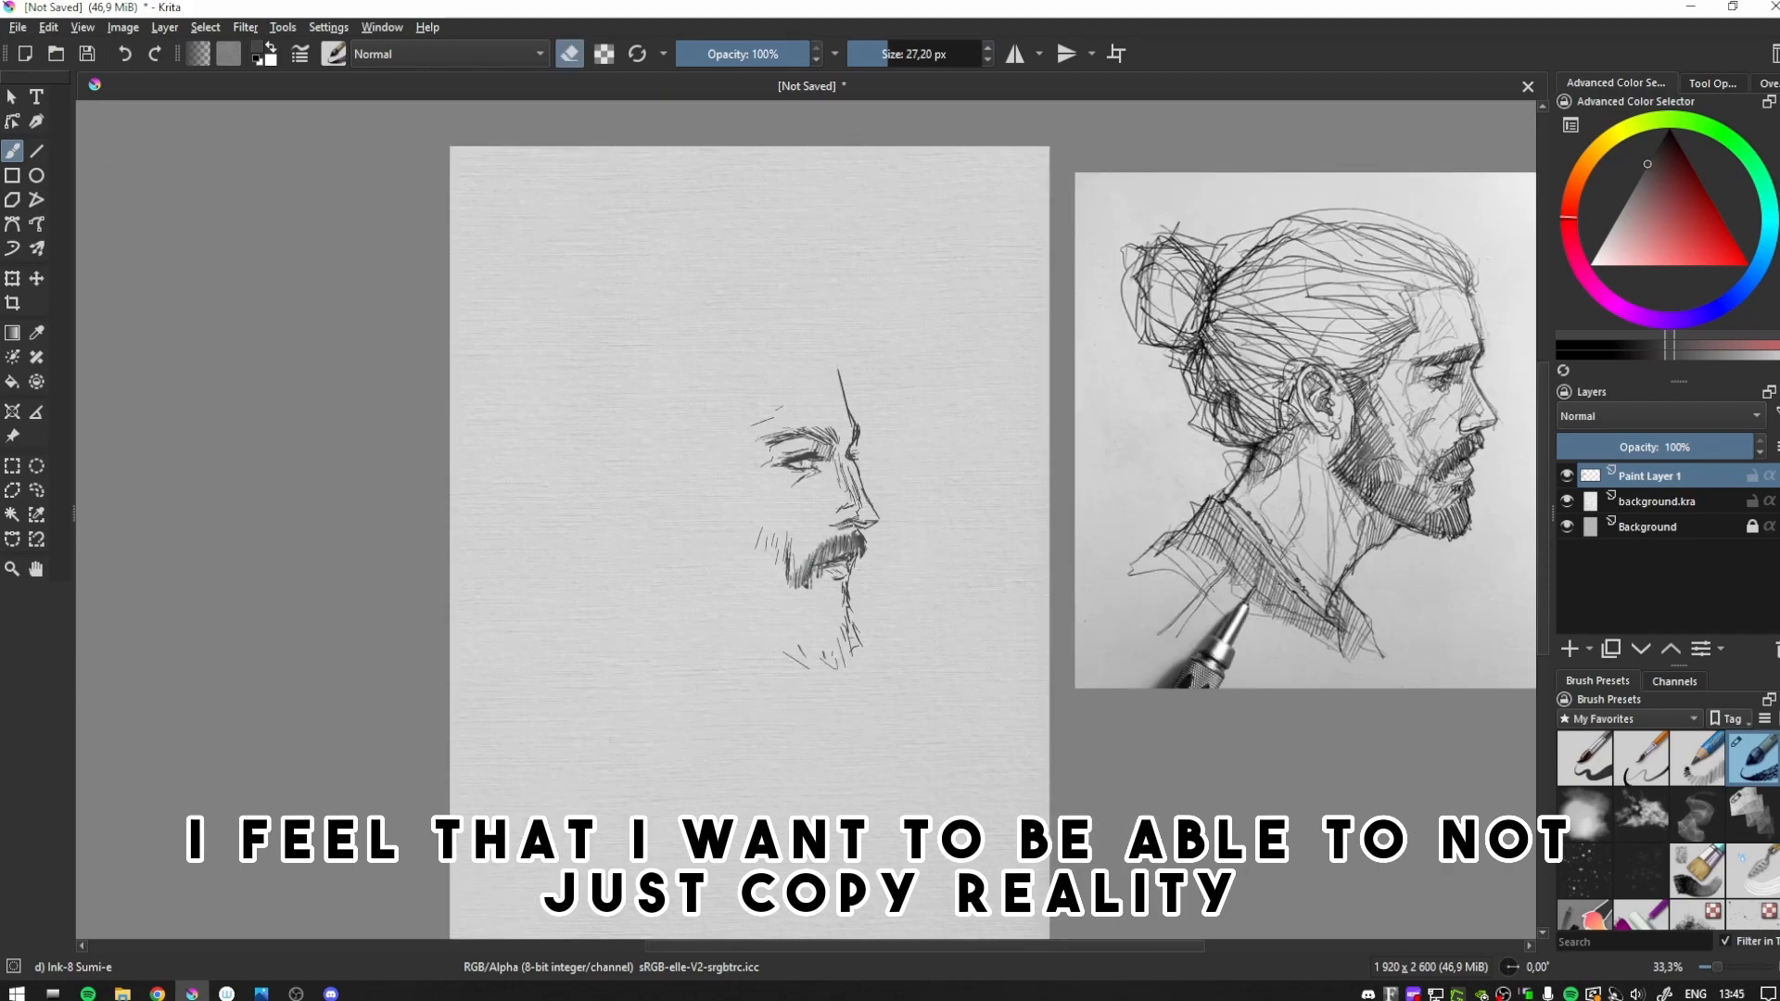
- Complete the bearded profile with hatched beard, ear, swept-back hair, bun and neck lines, checking it in mirrored view
key(m)
key(e)
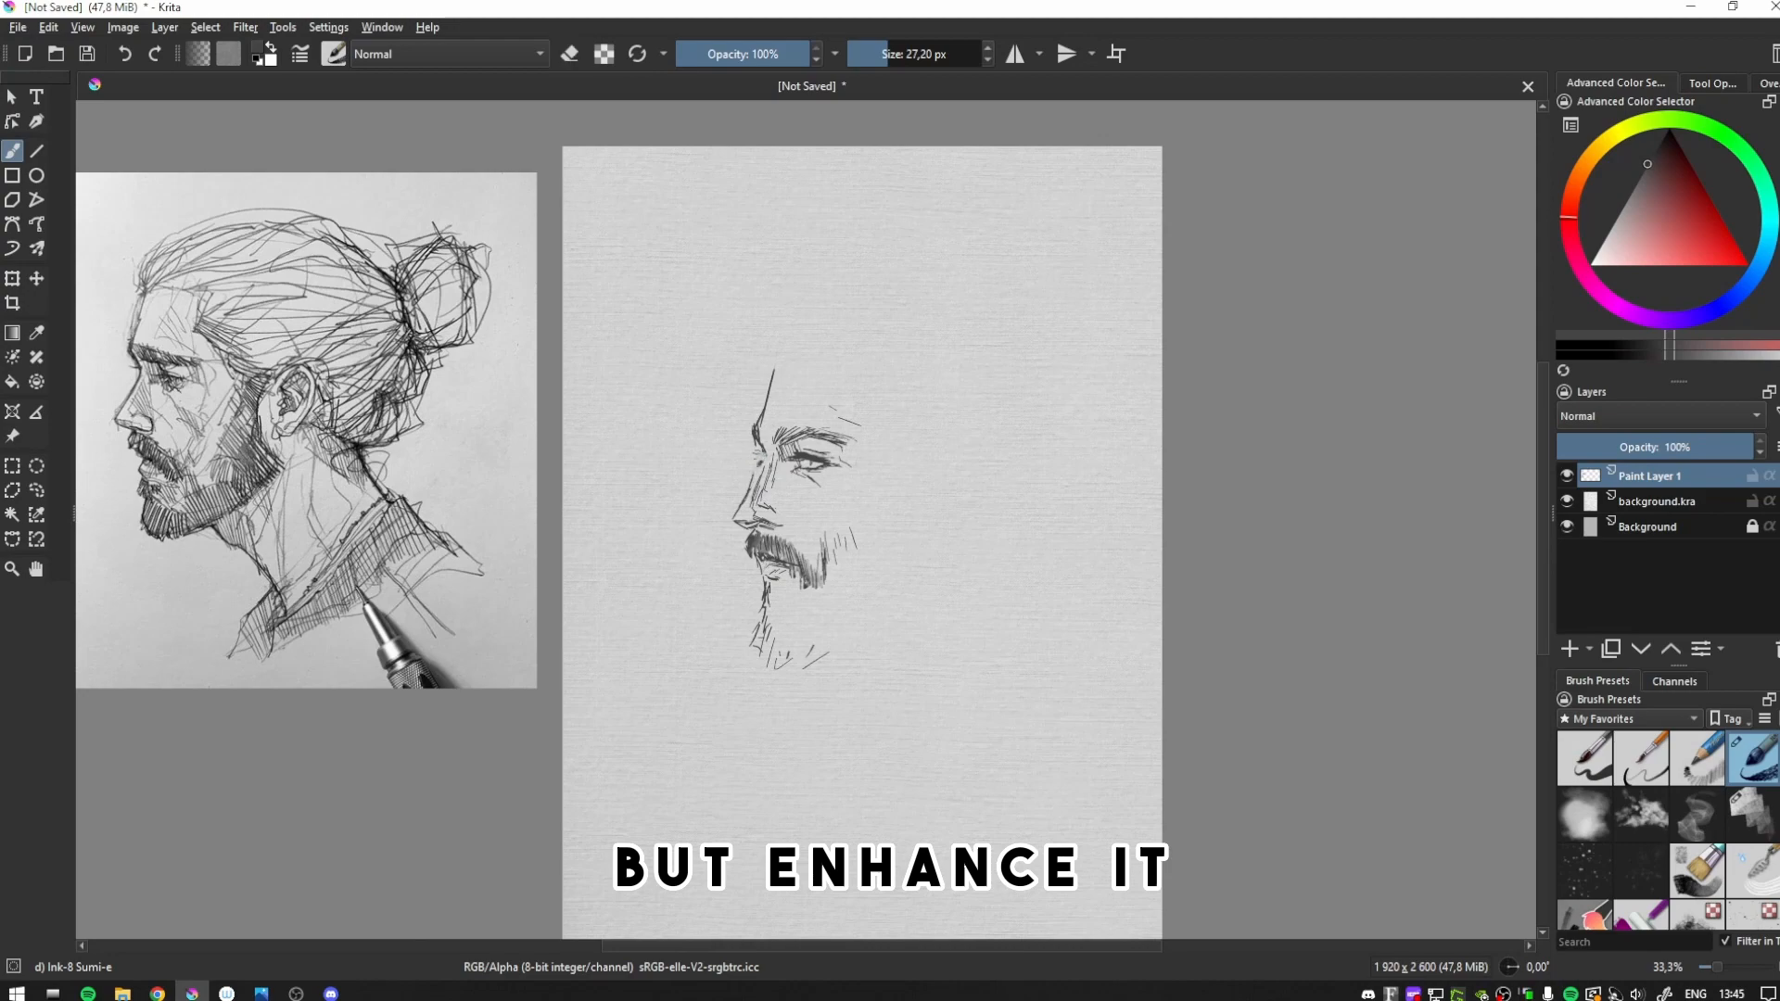
key(m)
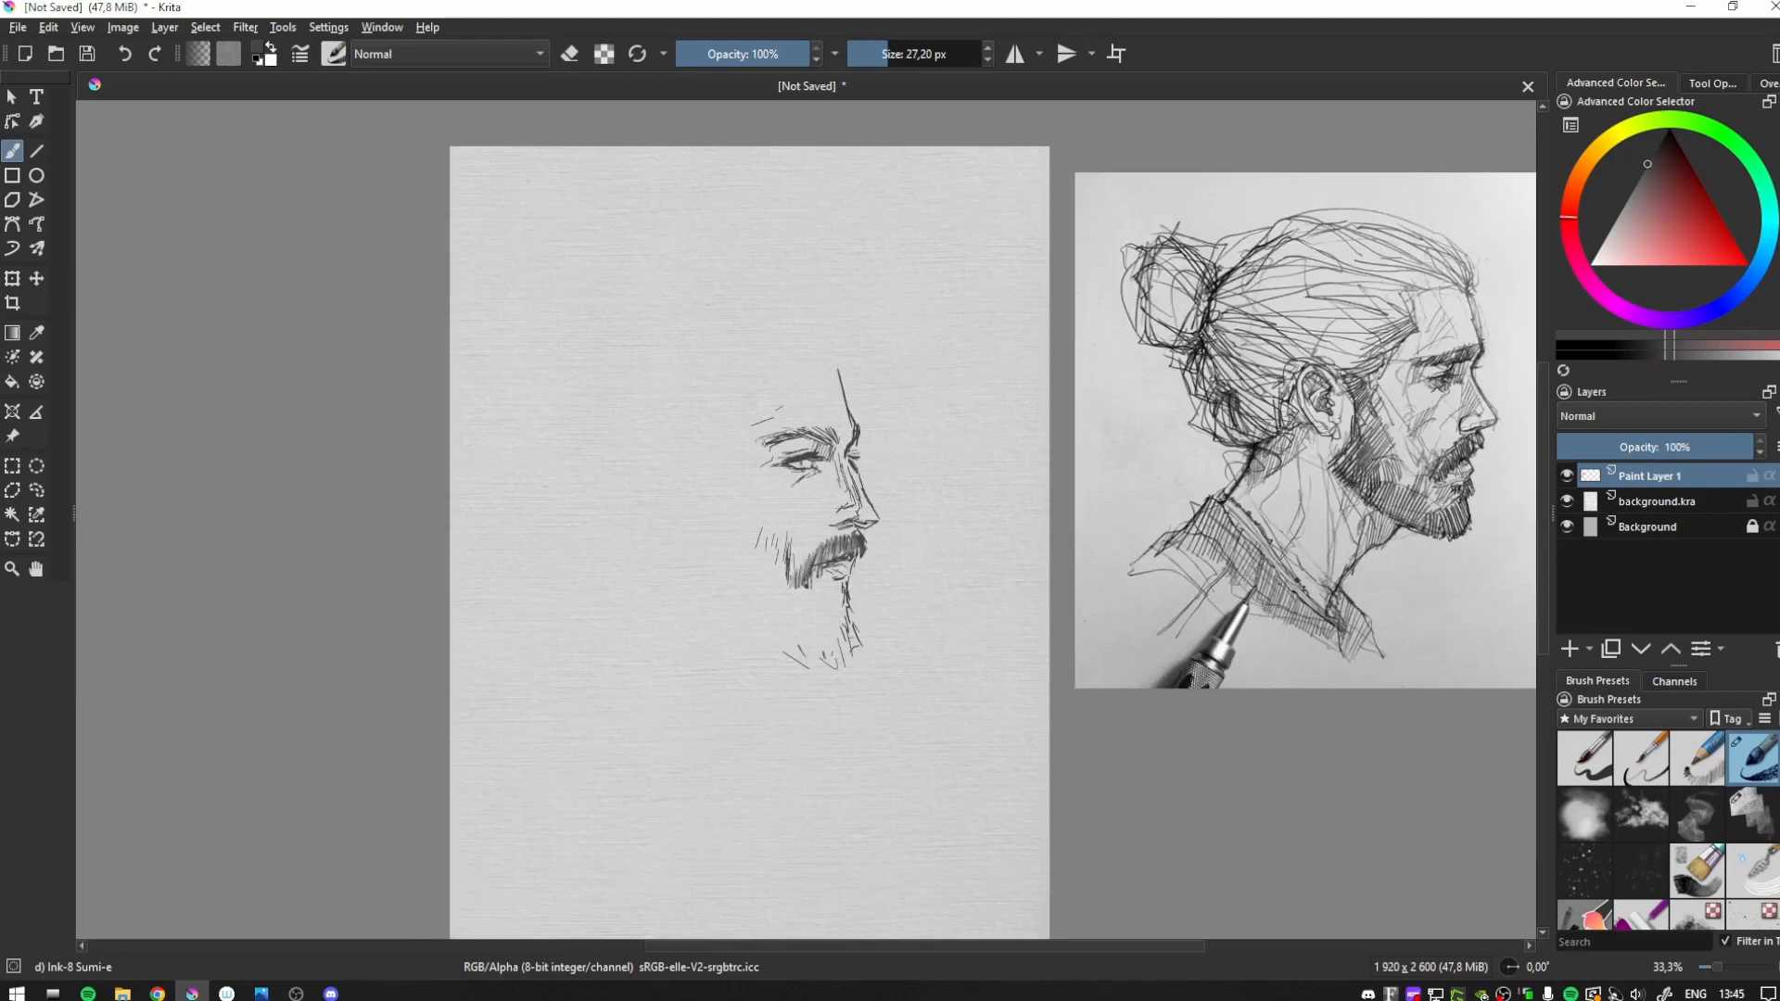
key(m)
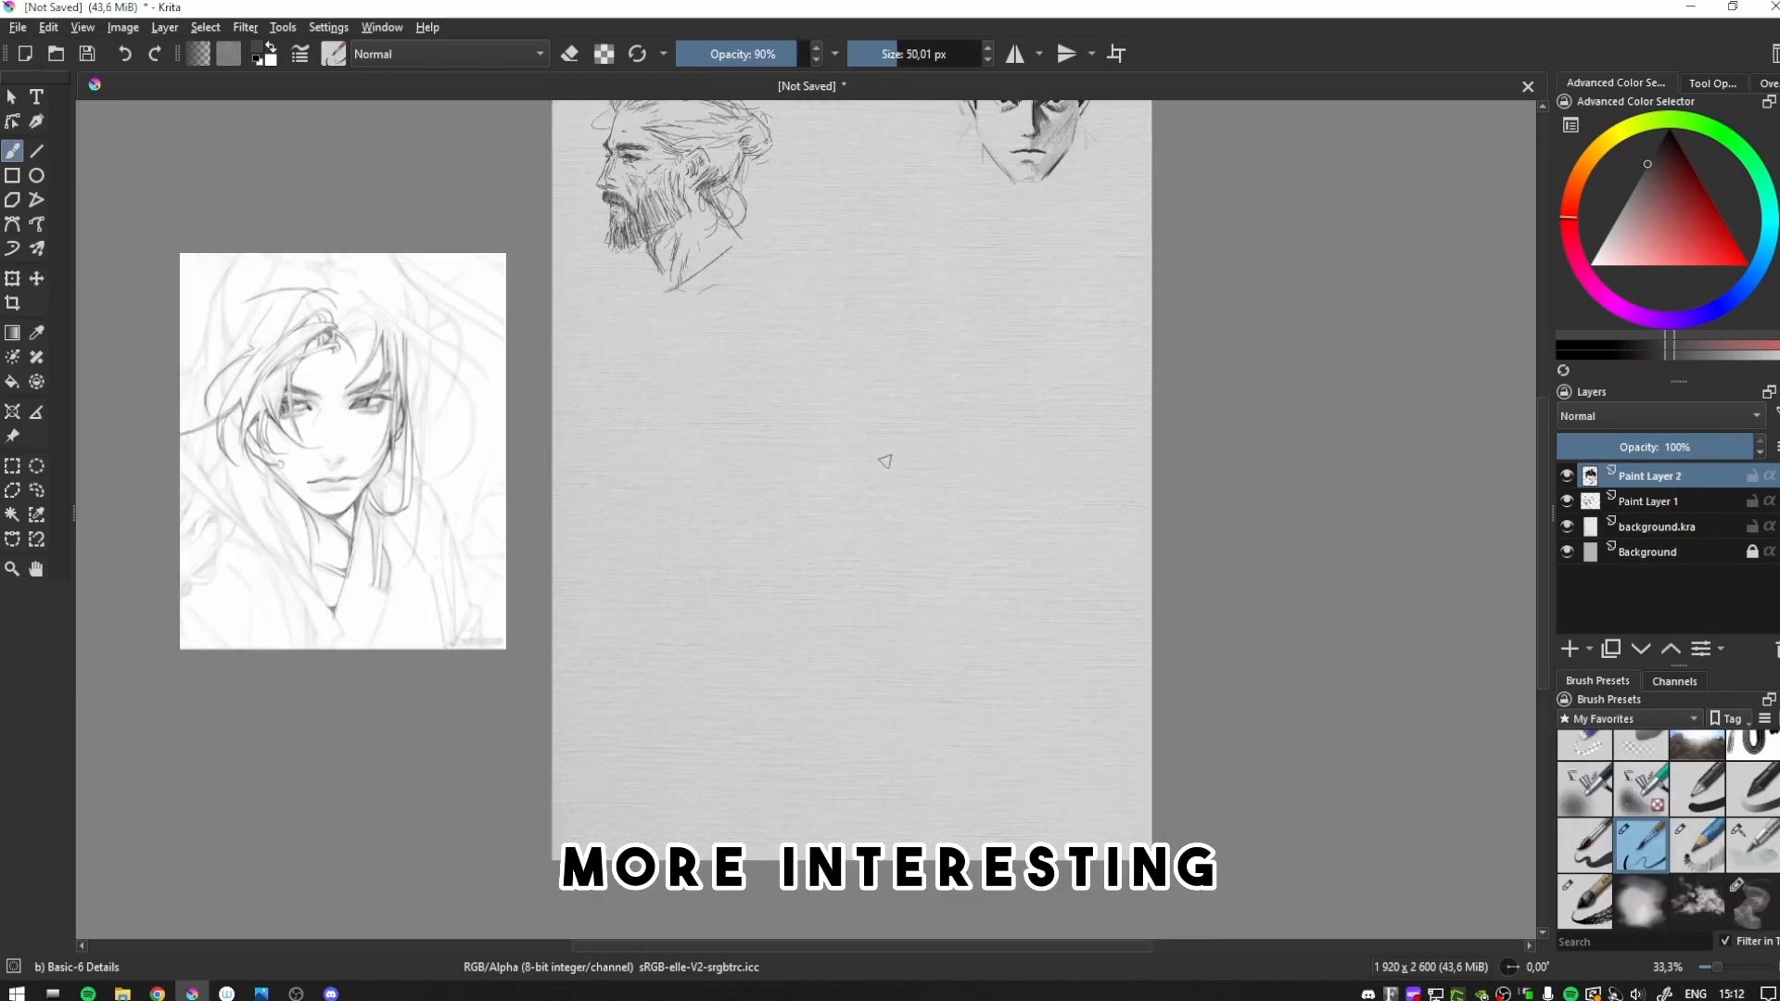
- Merge the active sketch layer down and add a new paint layer for the next portrait study
key(e)
key(ctrl+e)
click(1568, 647)
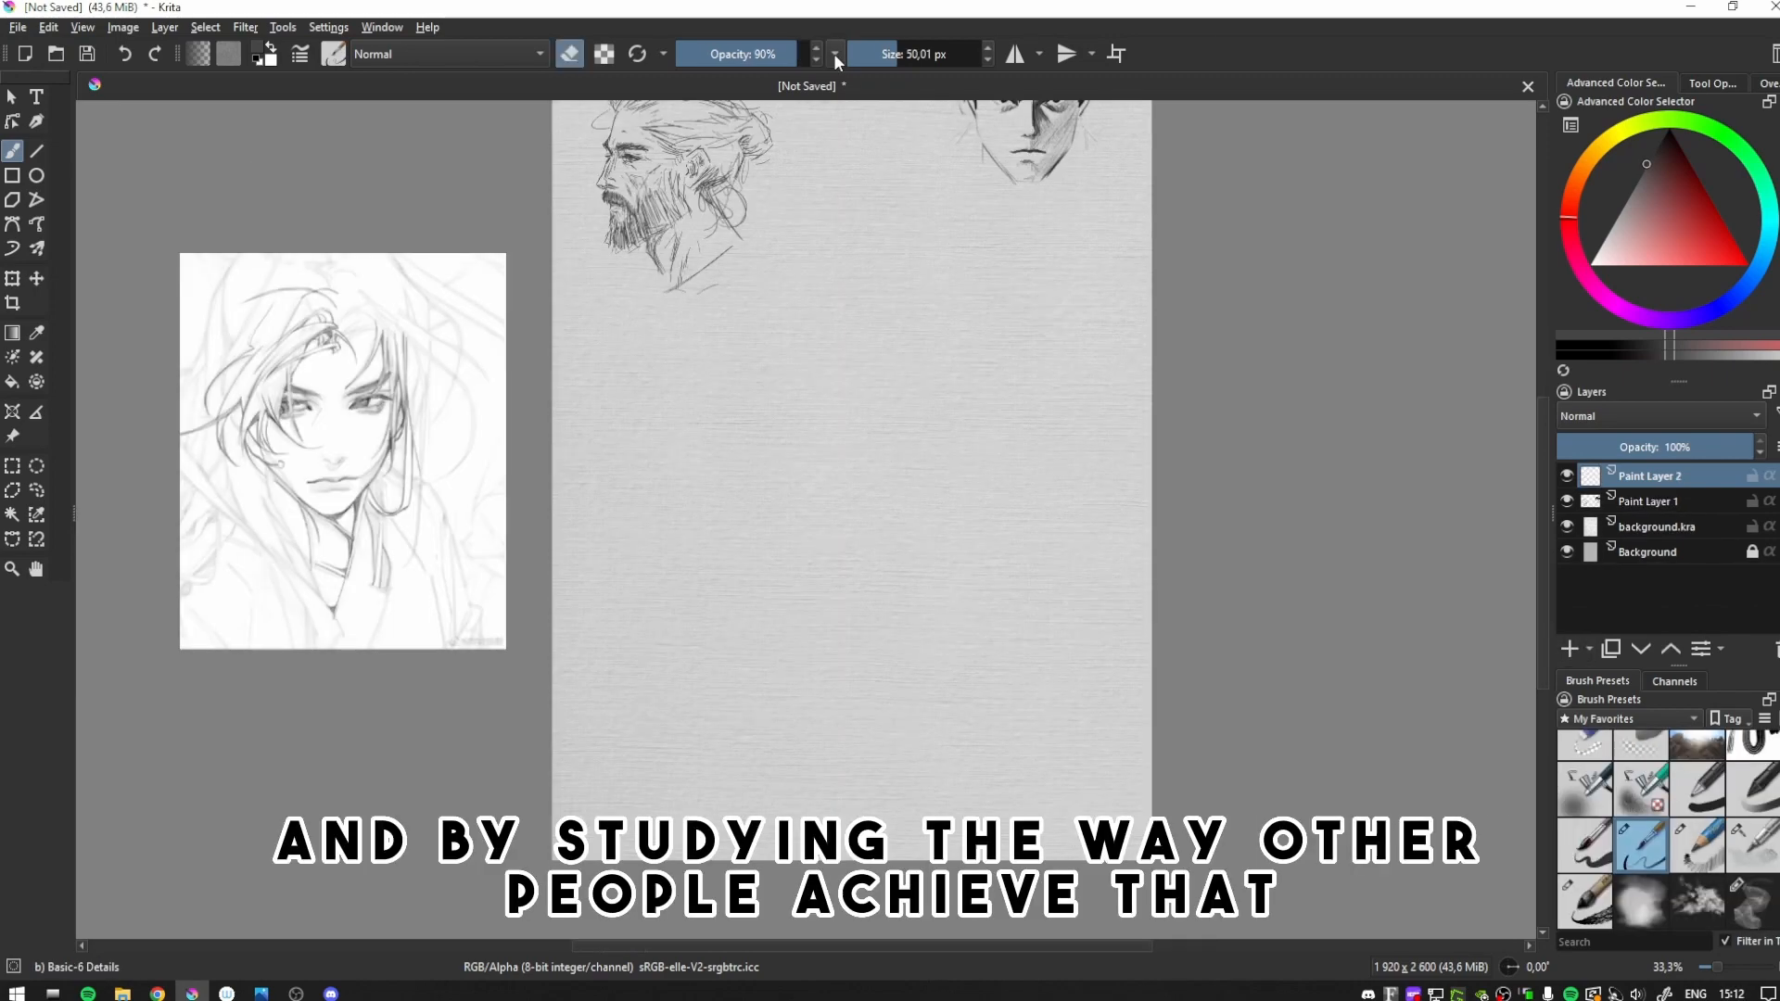
- Set the brush size to 37.83 px and sketch the new face's cheek and jaw lines on both sides
key(e)
click(892, 54)
mouse_move(750, 554)
mouse_down()
mouse_move(743, 467)
mouse_move(735, 555)
mouse_up()
key(ctrl+z)
mouse_move(739, 567)
mouse_down()
mouse_move(809, 642)
mouse_move(743, 565)
mouse_up()
key(ctrl+z)
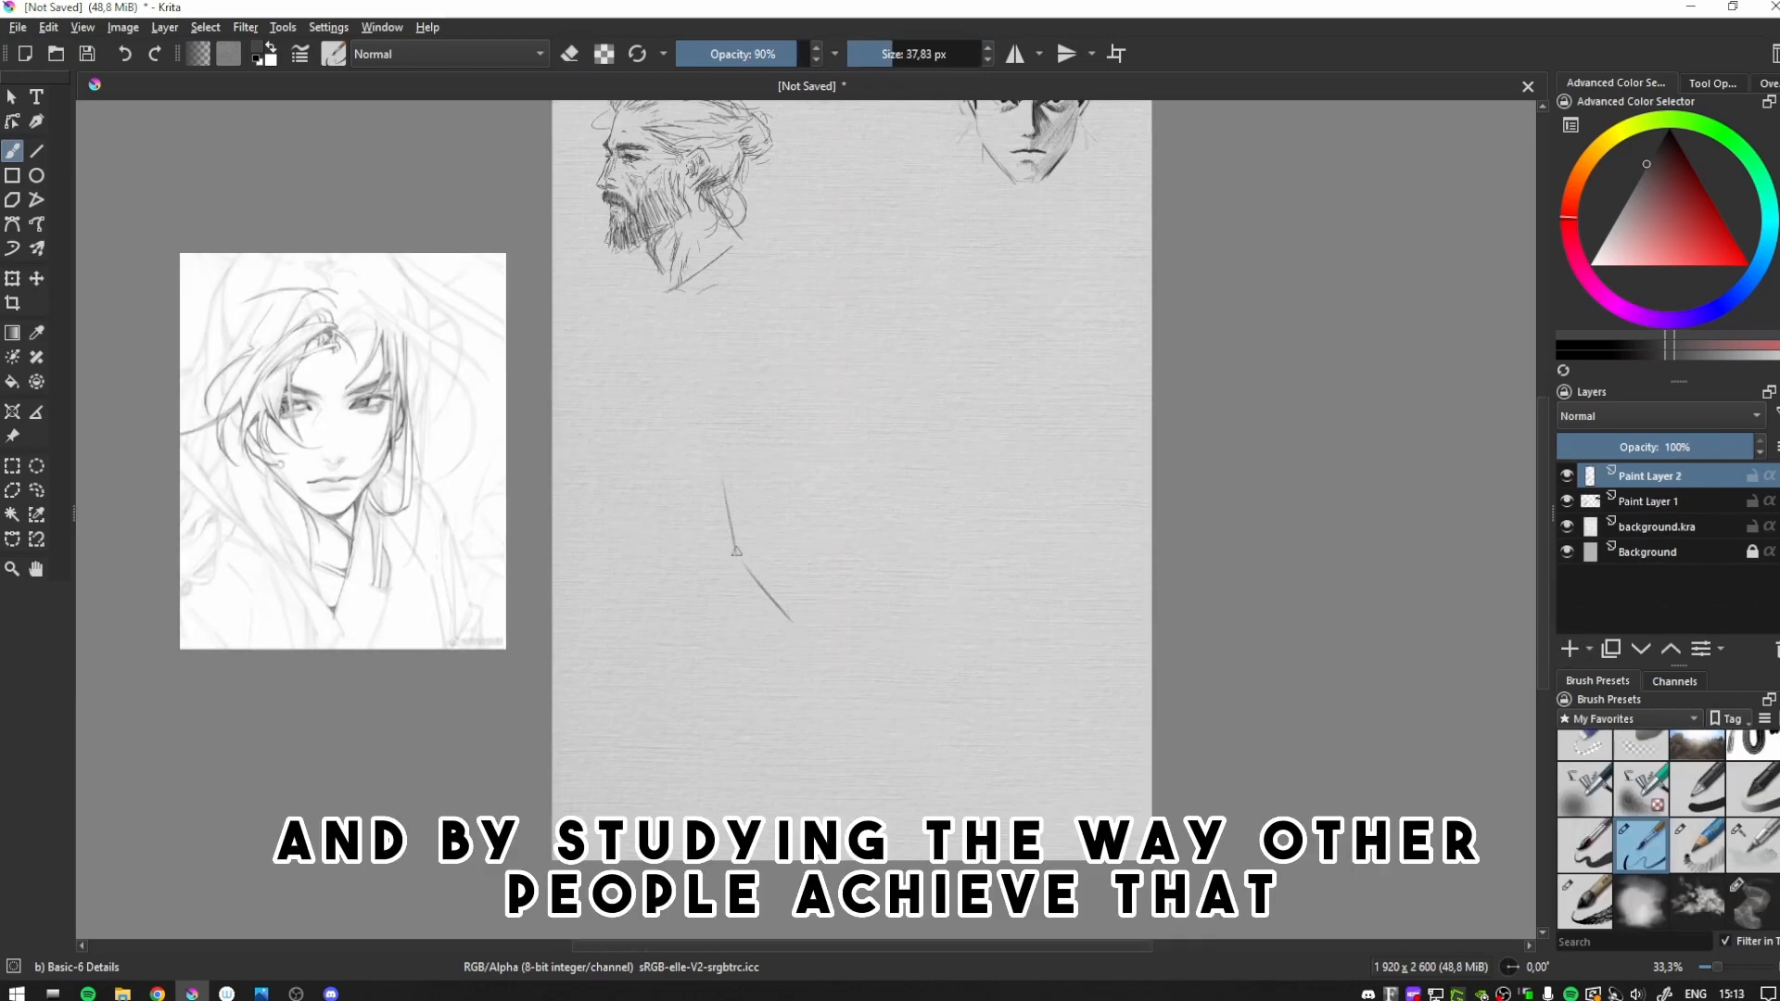
drag(842, 610, 840, 619)
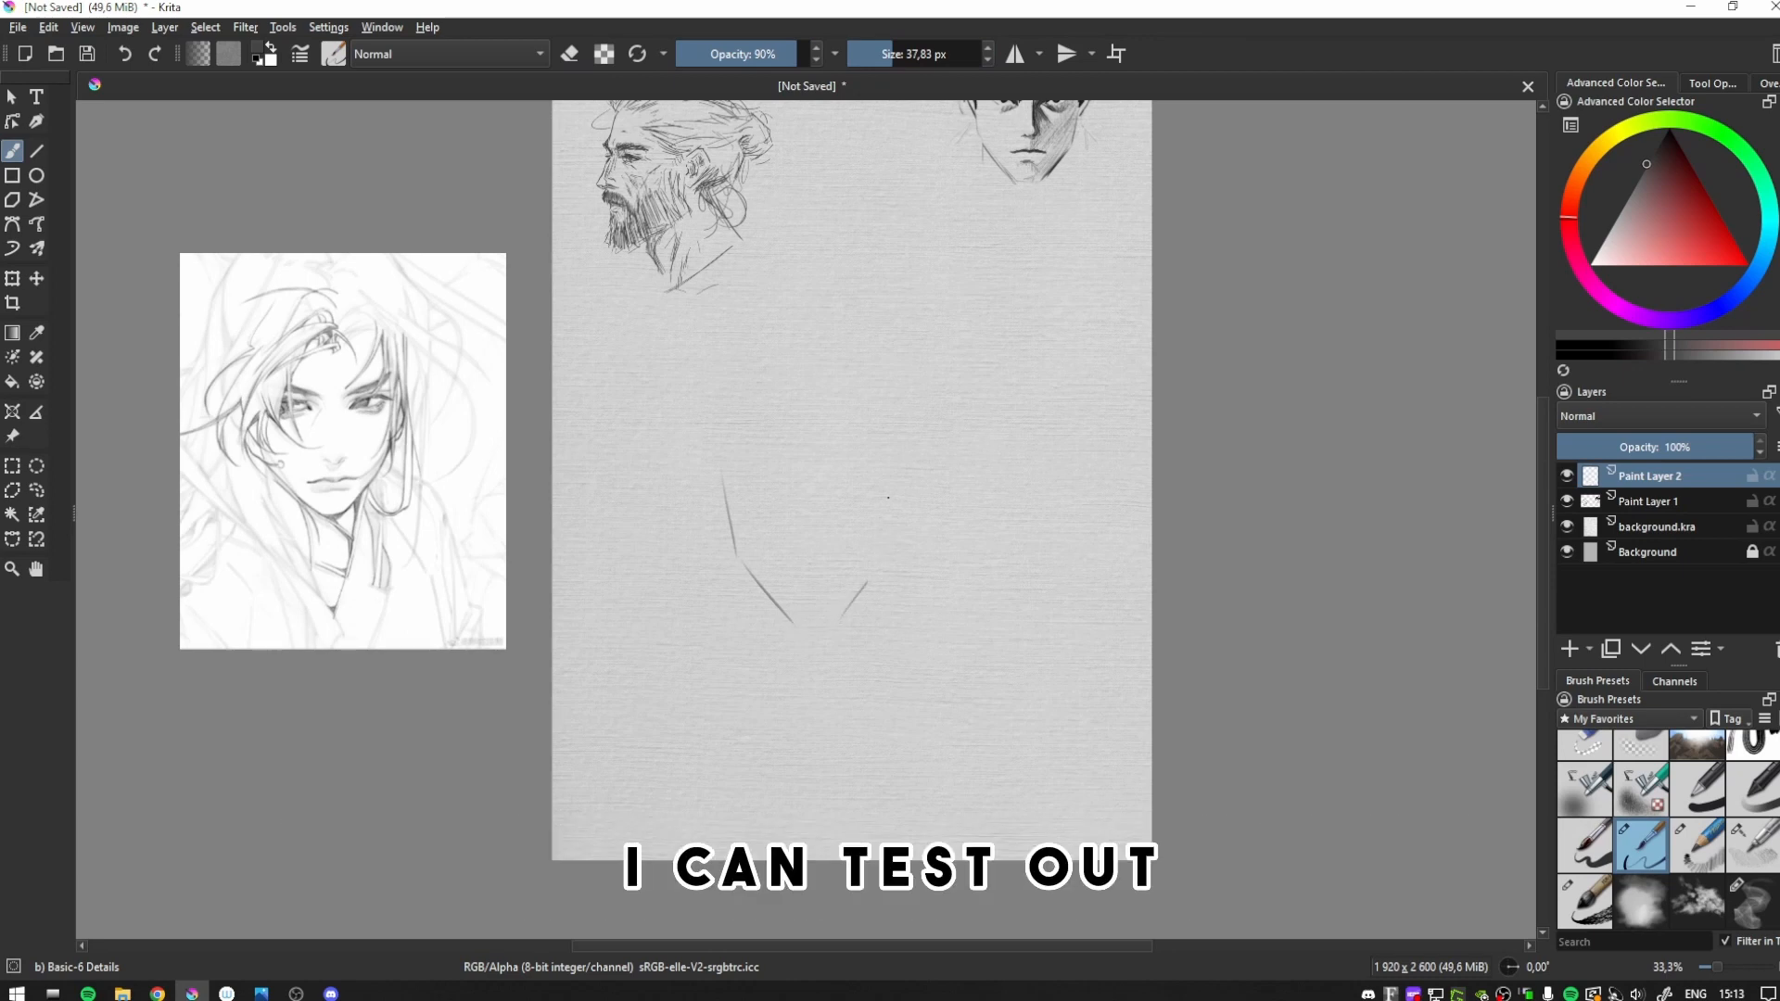
- Erase stray marks at the top of the left cheek line and draw the right cheek up to eye level
key(e)
drag(701, 461, 766, 457)
key(e)
drag(879, 554, 886, 506)
key(ctrl+z)
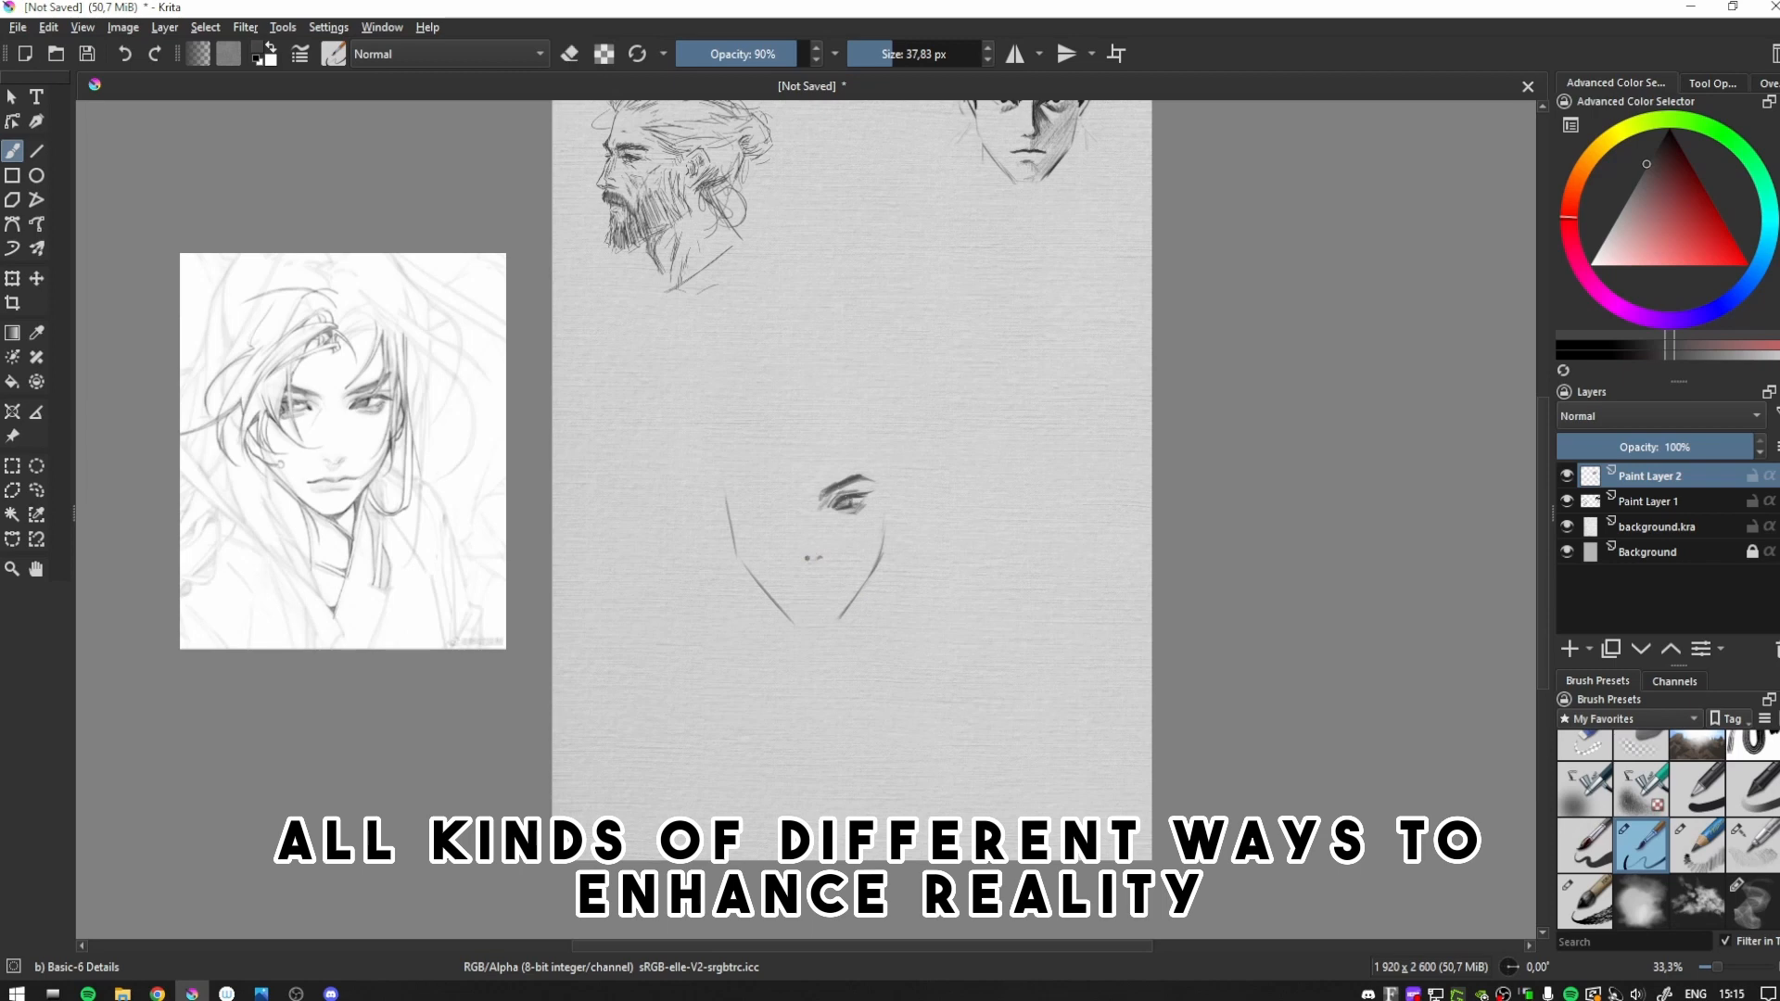
- Shape the underside of the nose by erasing the excess from its dark nostril shading
scroll(783, 545, up, 1)
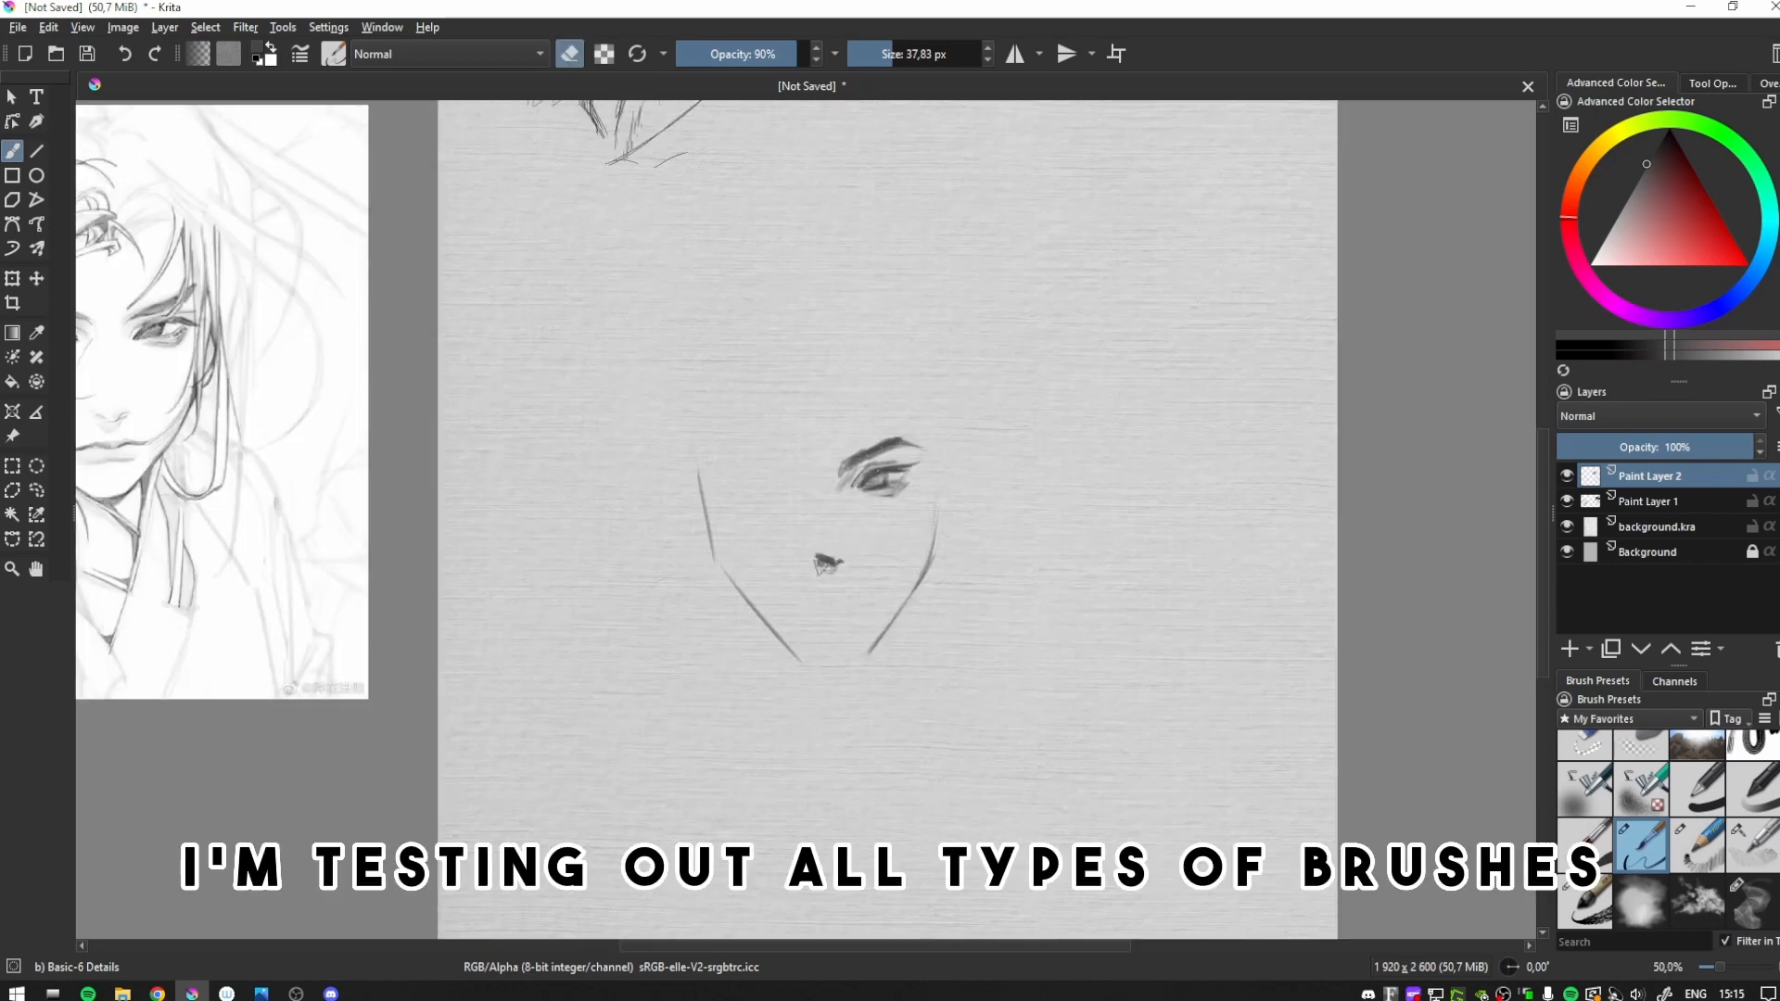
key(e)
drag(820, 557, 840, 571)
key(e)
scroll(866, 456, down, 1)
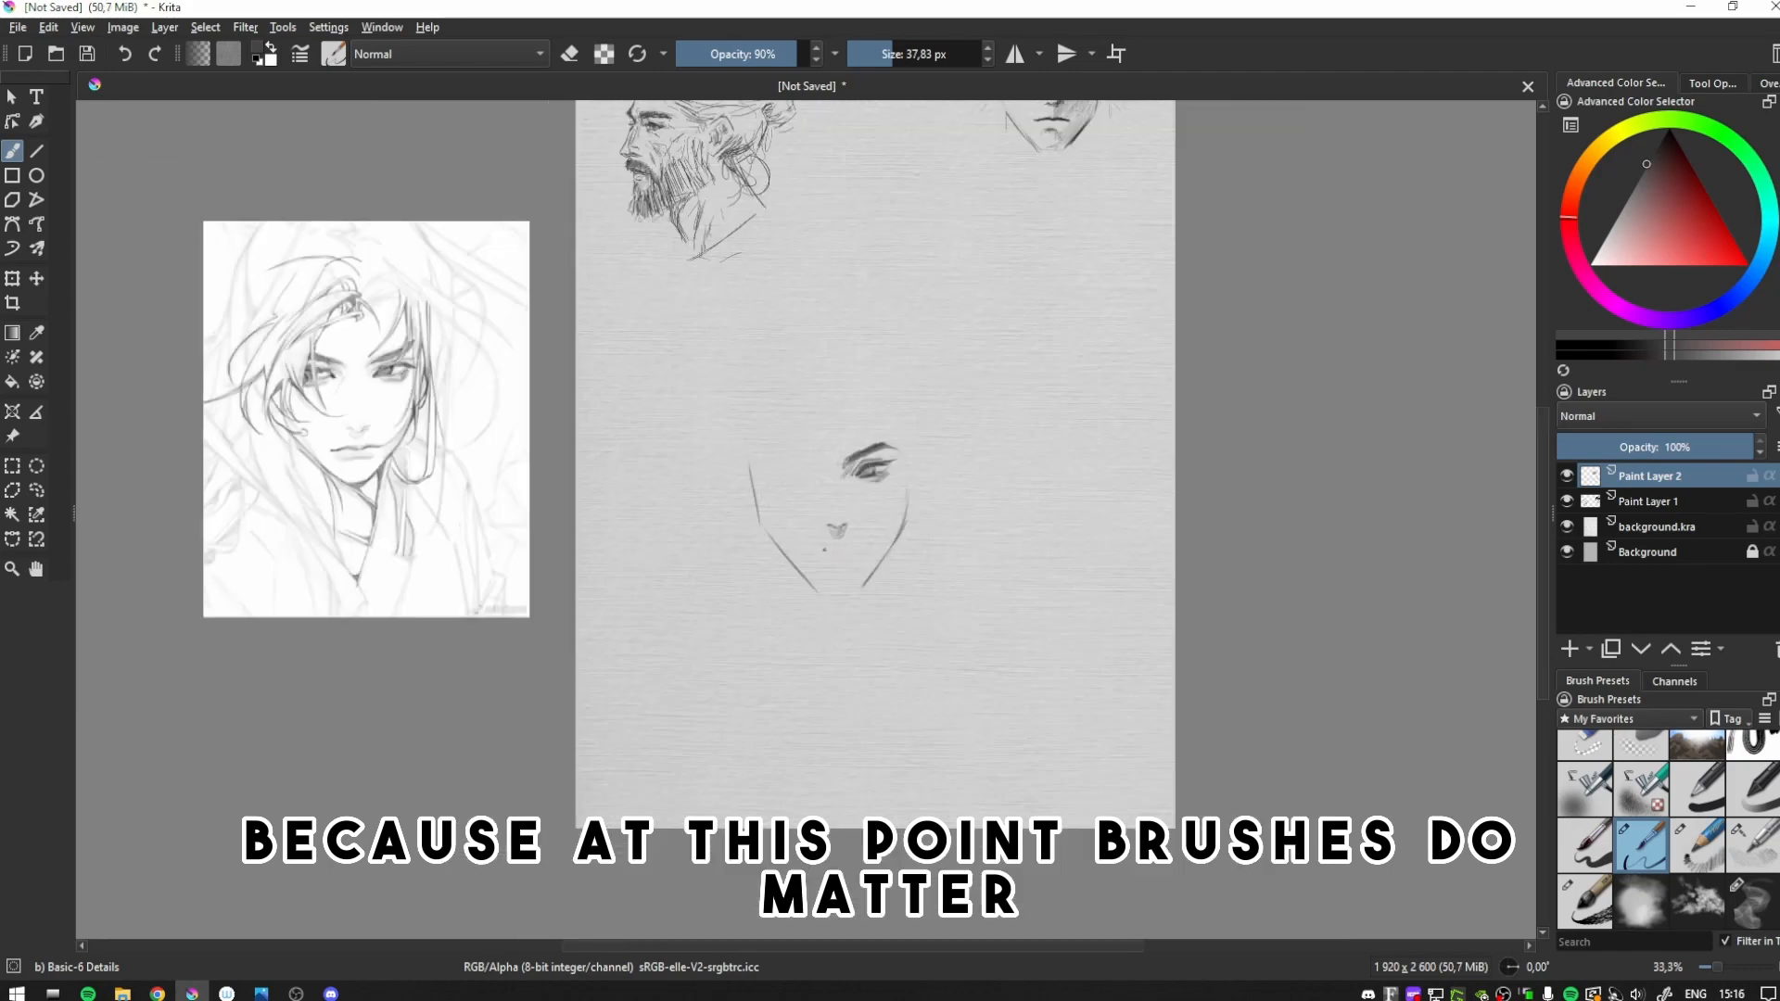
- Draw the line between the lips and the lower lip shadow beneath the nose
key(ctrl+z)
drag(810, 554, 836, 550)
key(e)
key(e)
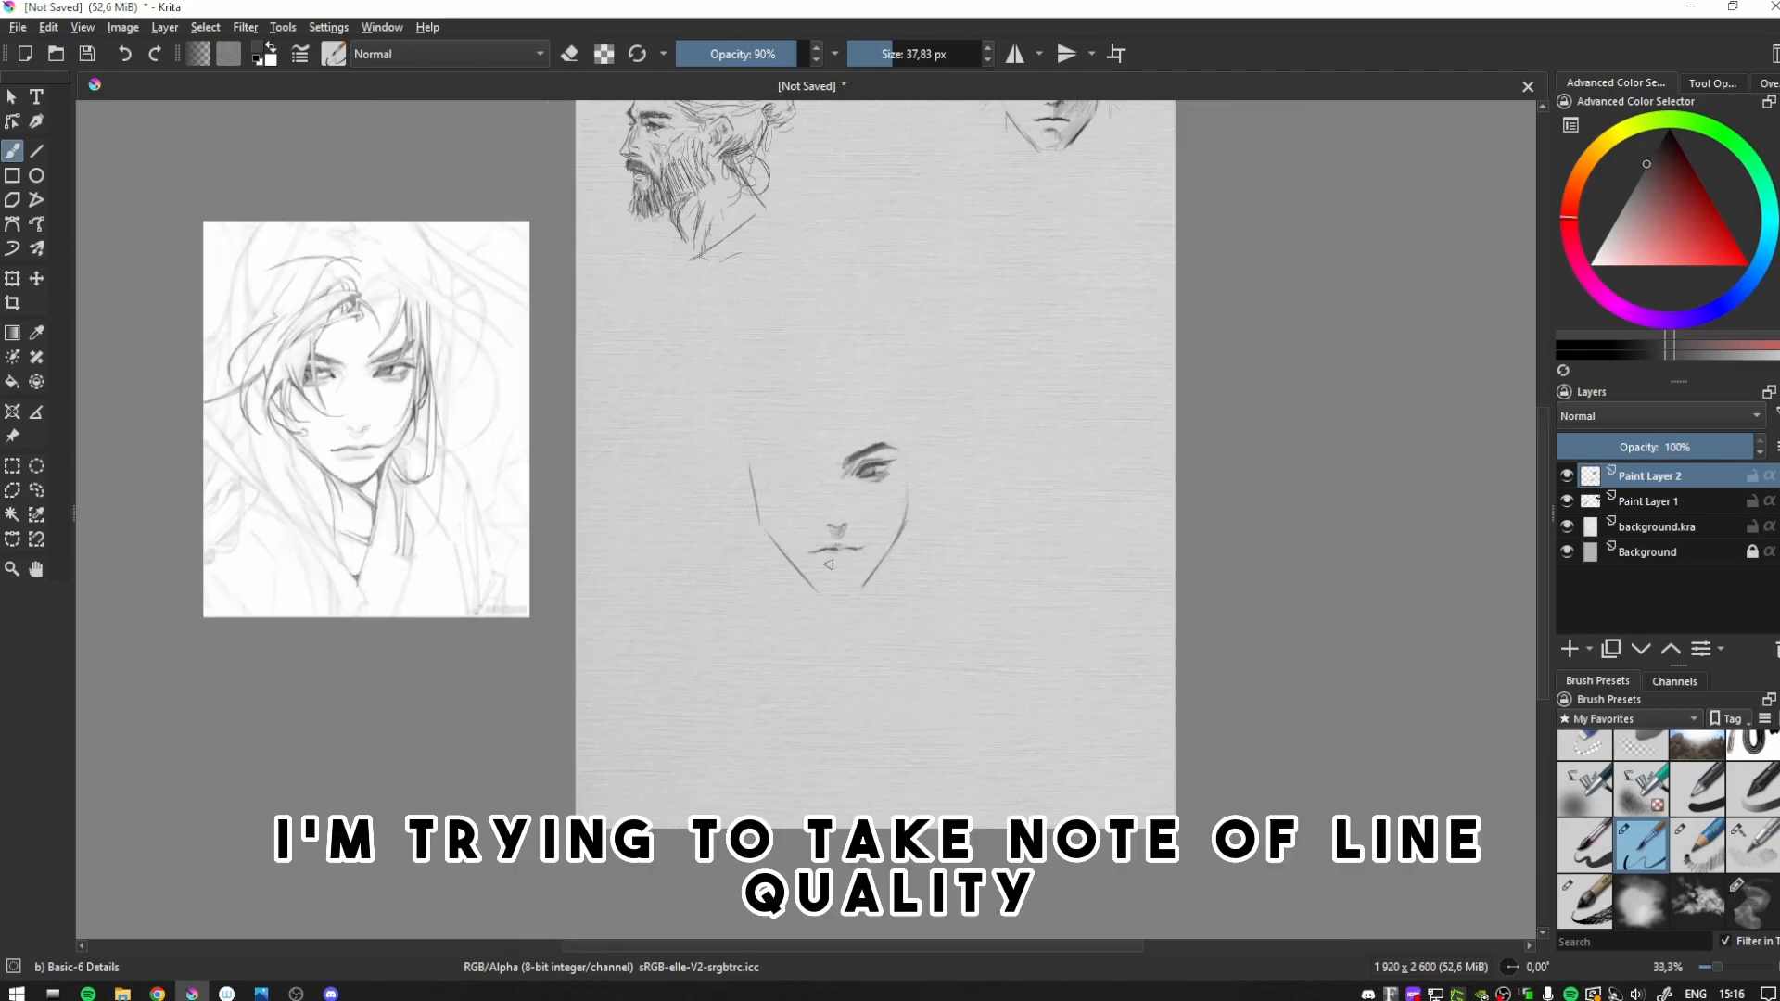
- Mirror the view, erase the far cheek and jaw line, and redraw the chin lower down
key(m)
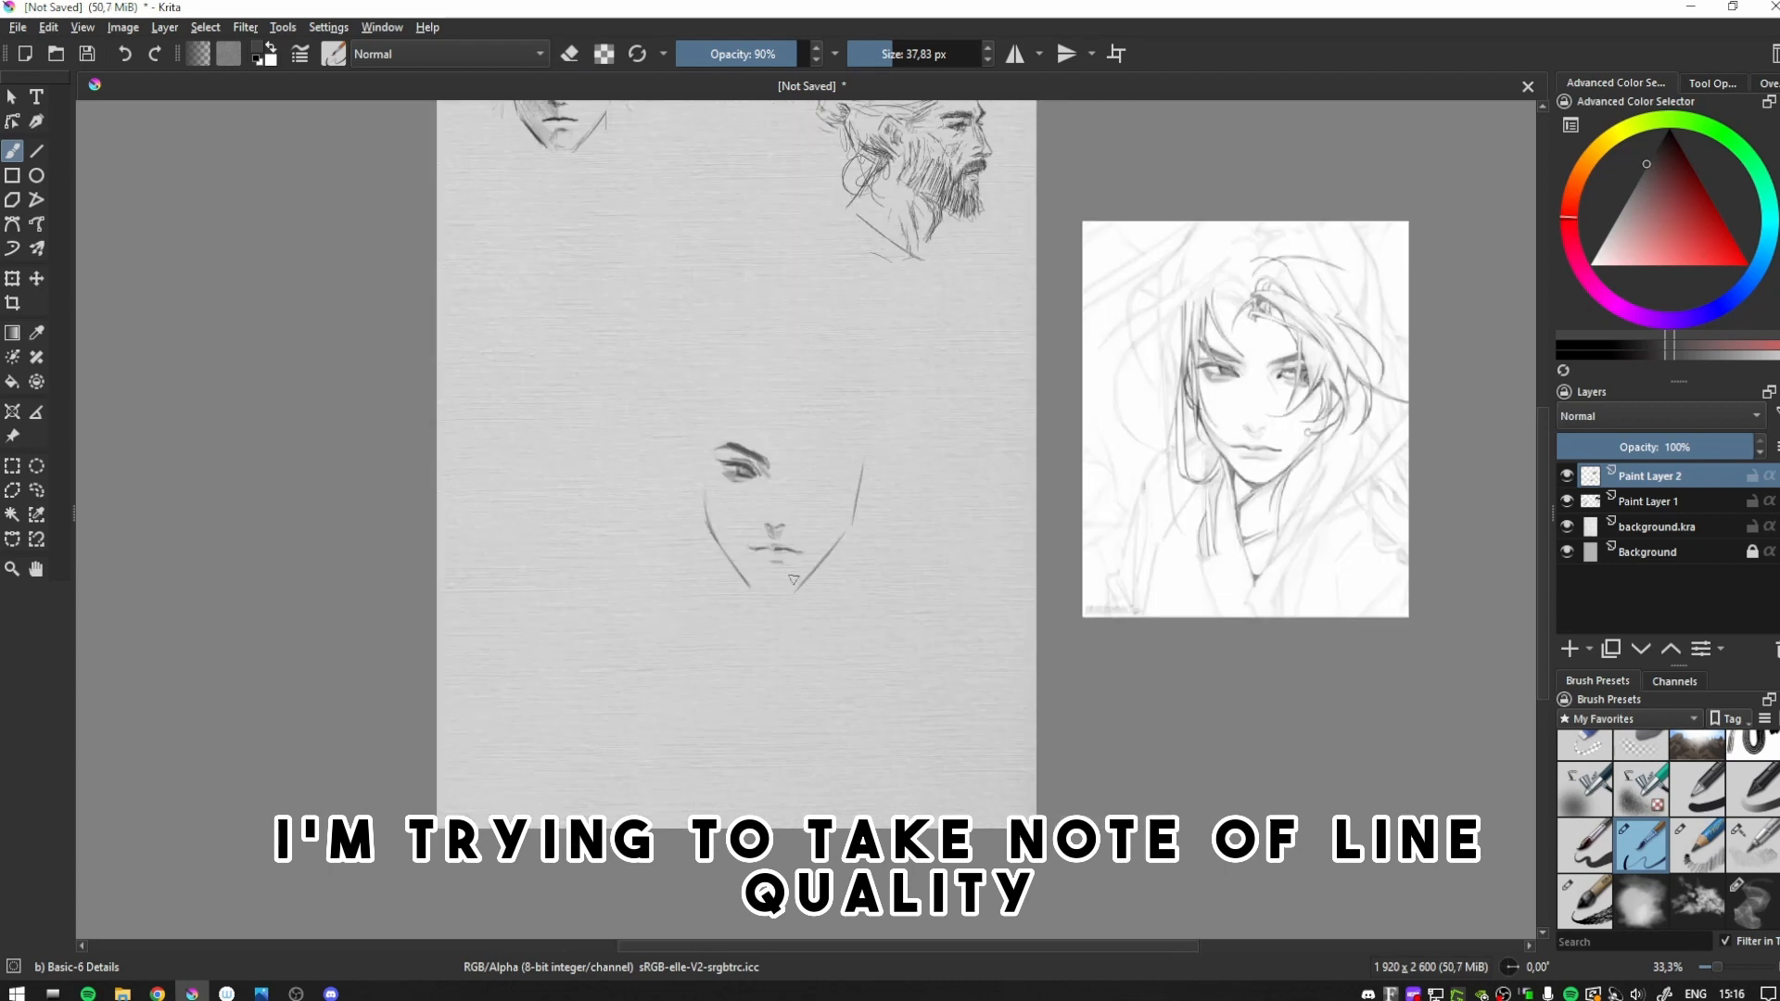
key(e)
drag(797, 586, 860, 471)
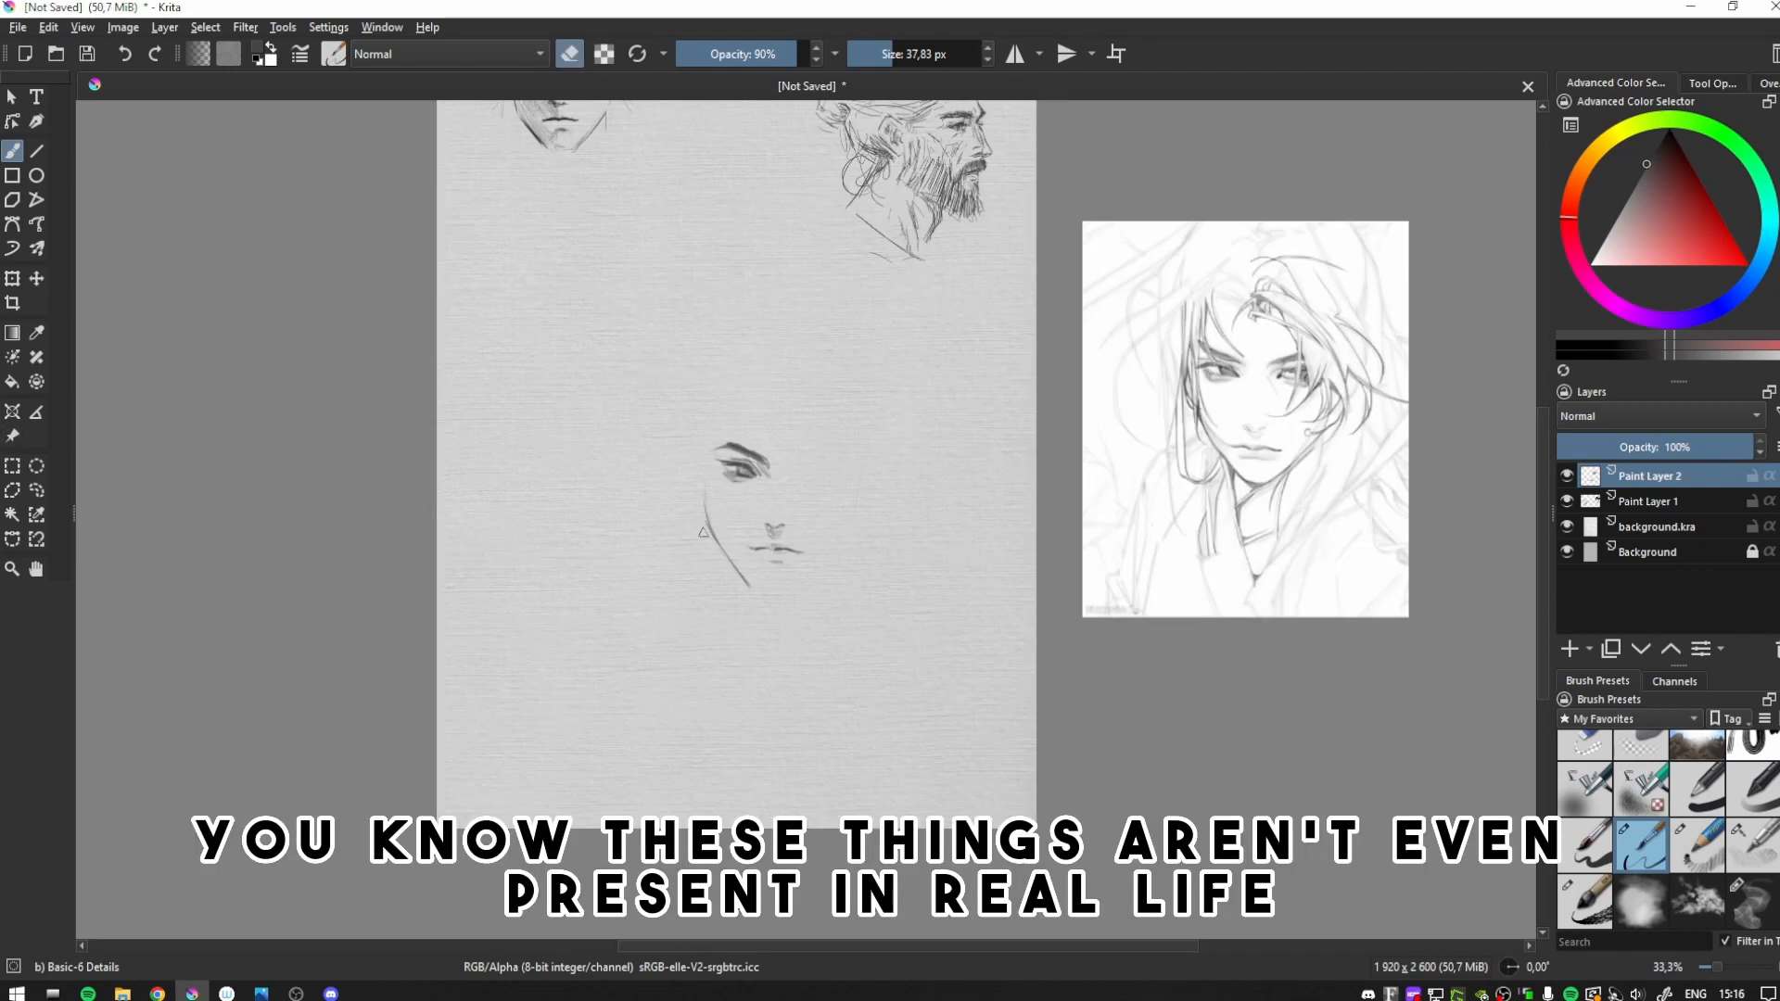
key(e)
drag(758, 593, 816, 582)
key(m)
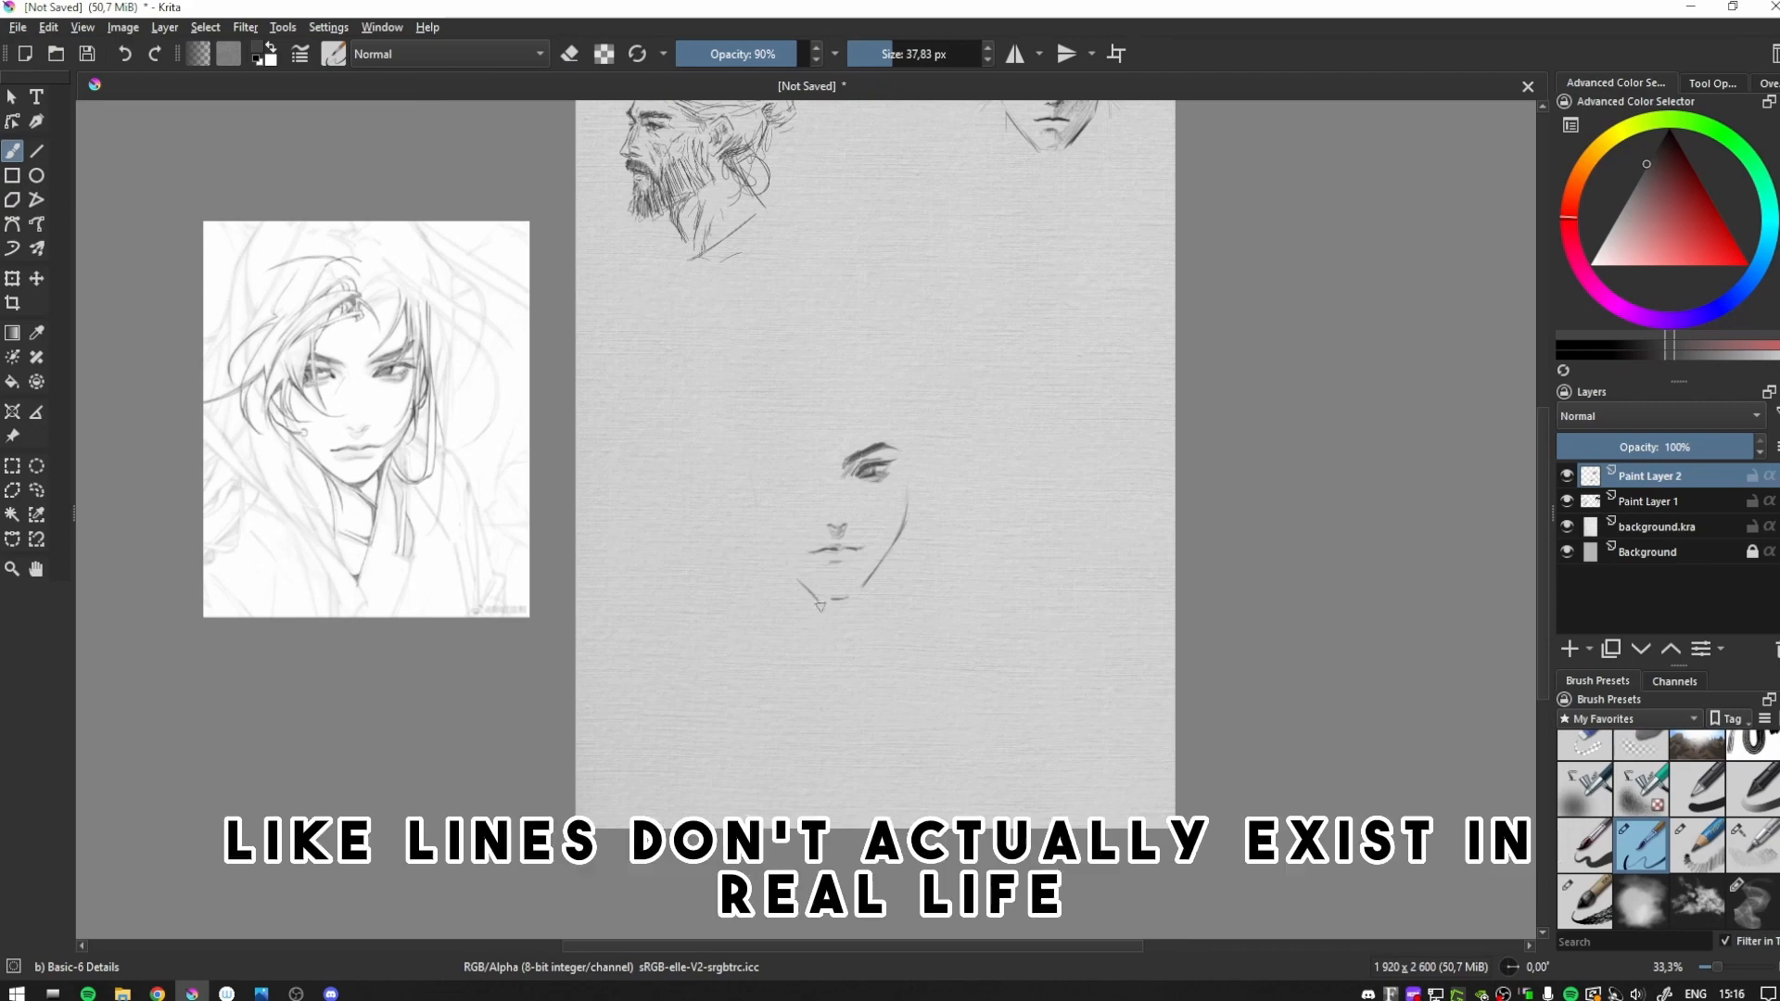
- Scale the face sketch down slightly with the Transform tool and return to the brush
click(10, 279)
drag(910, 424, 902, 421)
key(b)
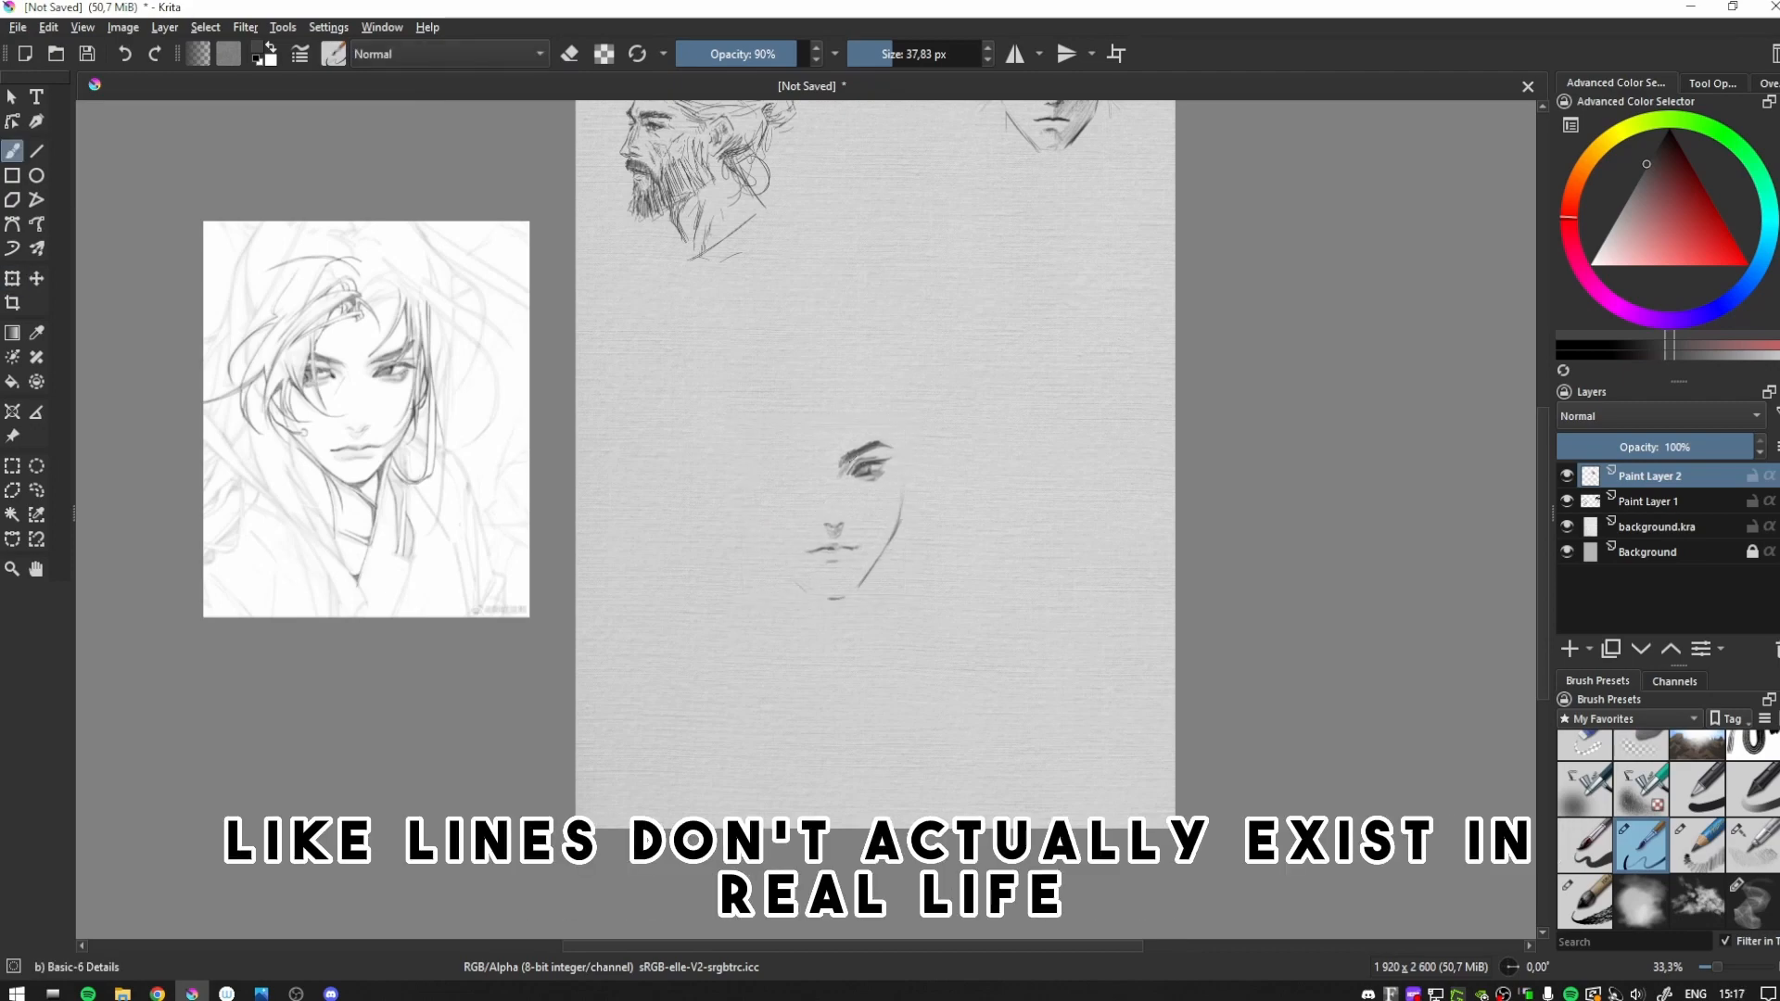
- Draw the second eye and its eyebrow to match the first, checking the face in mirrored view
key(e)
key(e)
key(m)
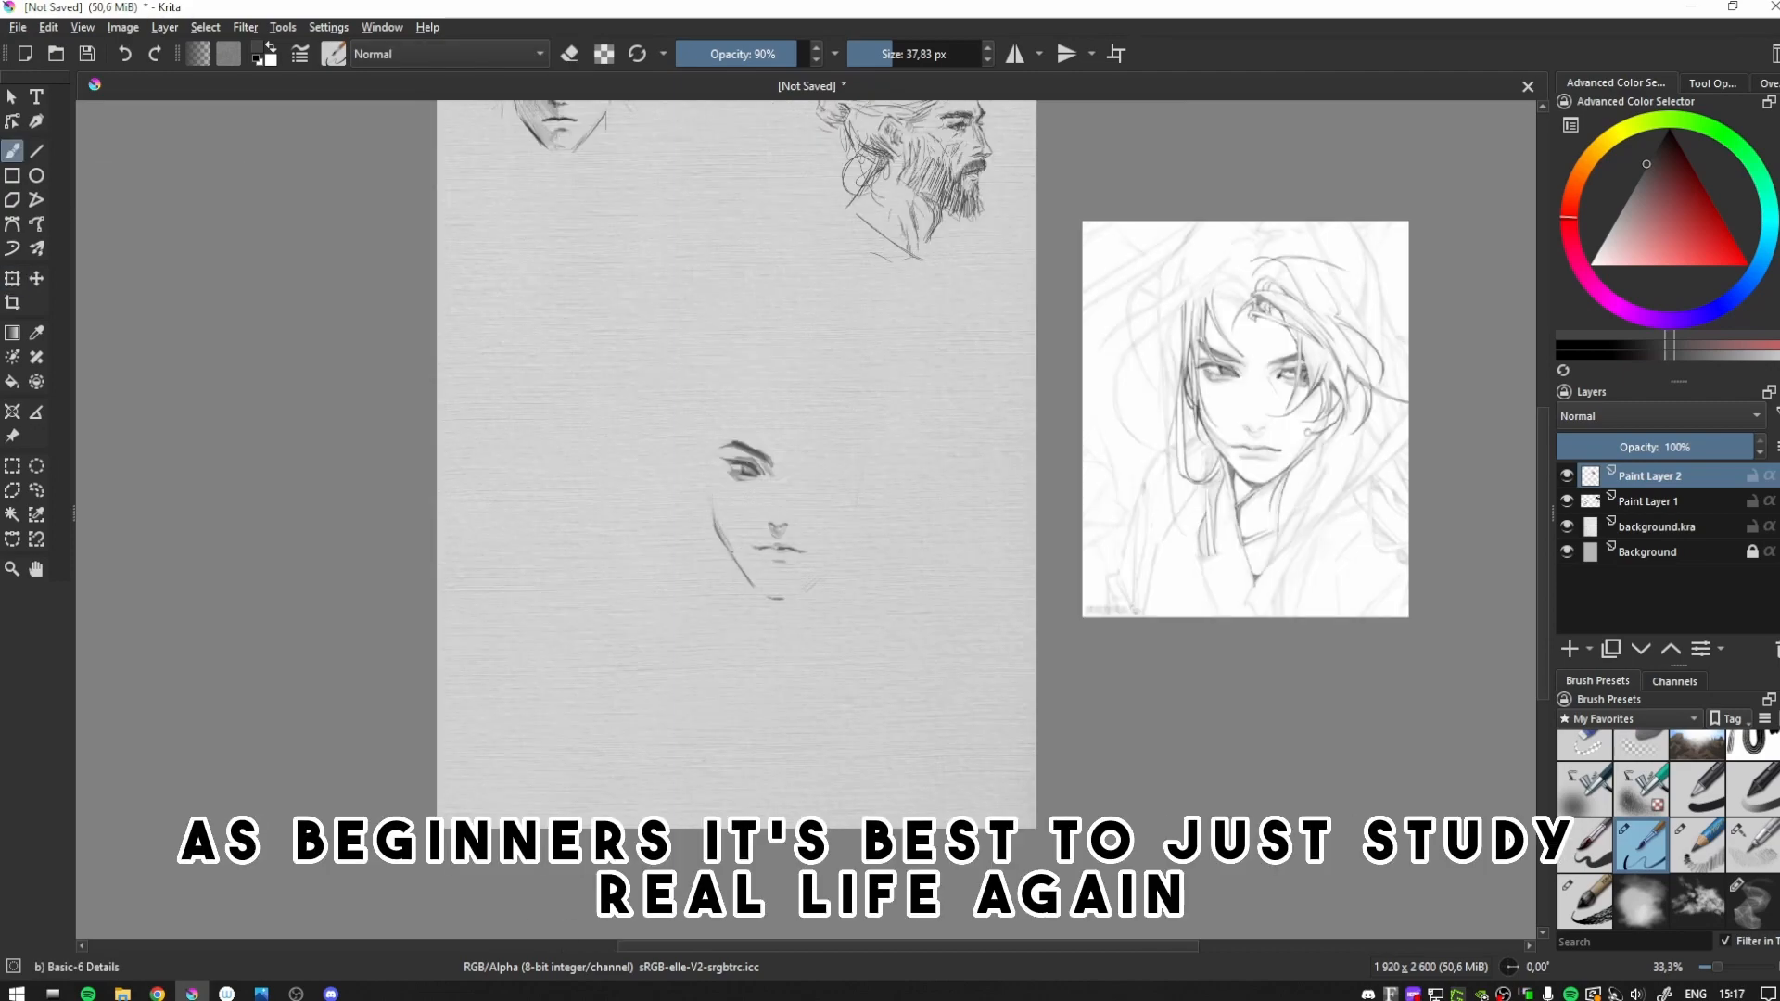
key(m)
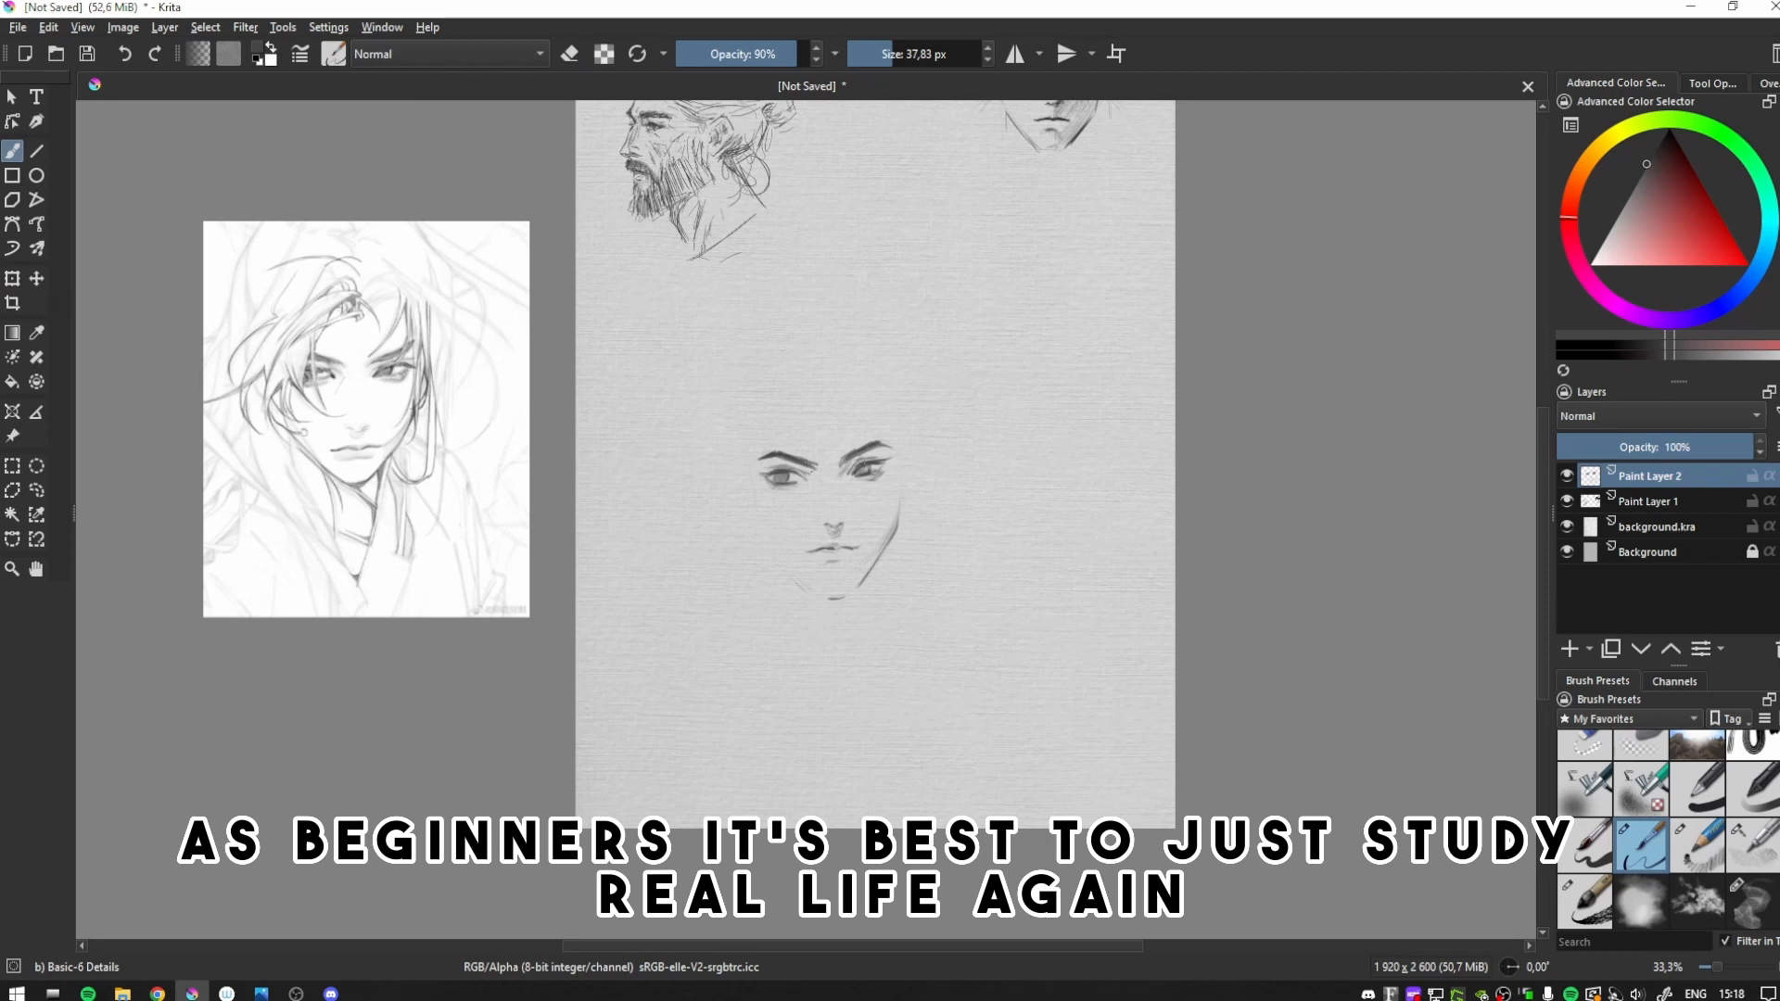
- Sketch the hairline ornament and long flowing hair strands framing both sides of the face
drag(771, 423, 830, 391)
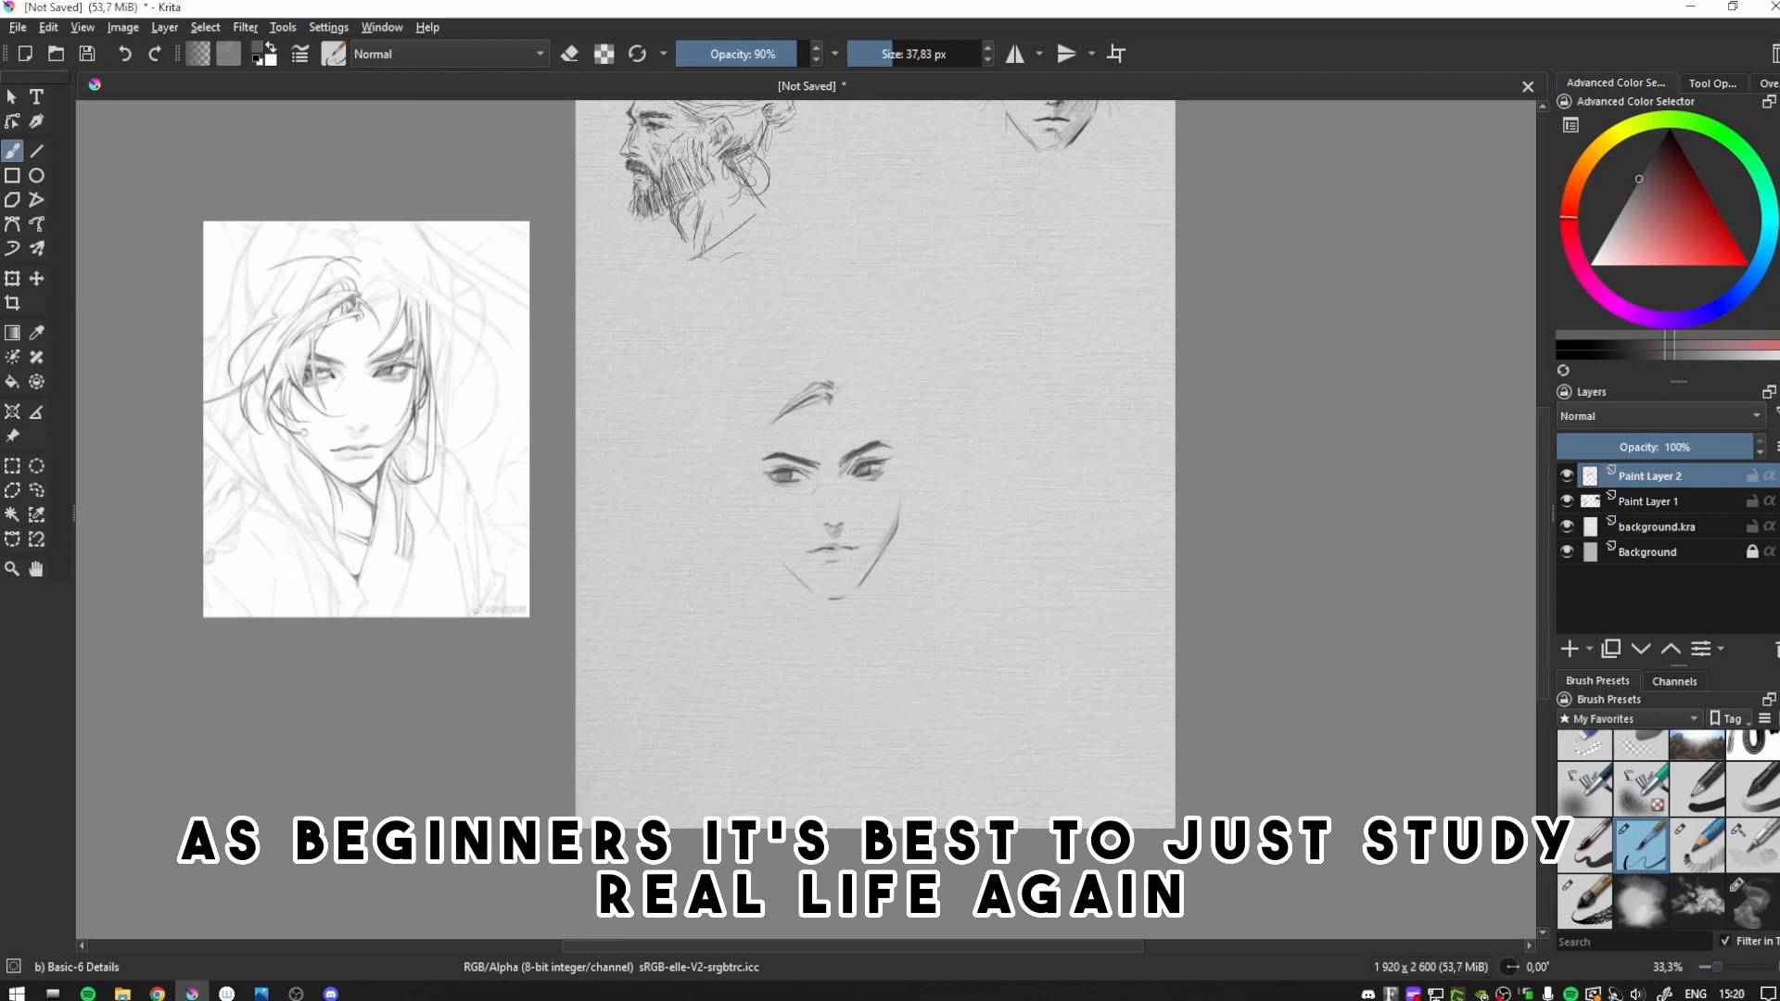
mouse_move(753, 430)
mouse_down()
mouse_move(684, 493)
mouse_move(729, 590)
mouse_up()
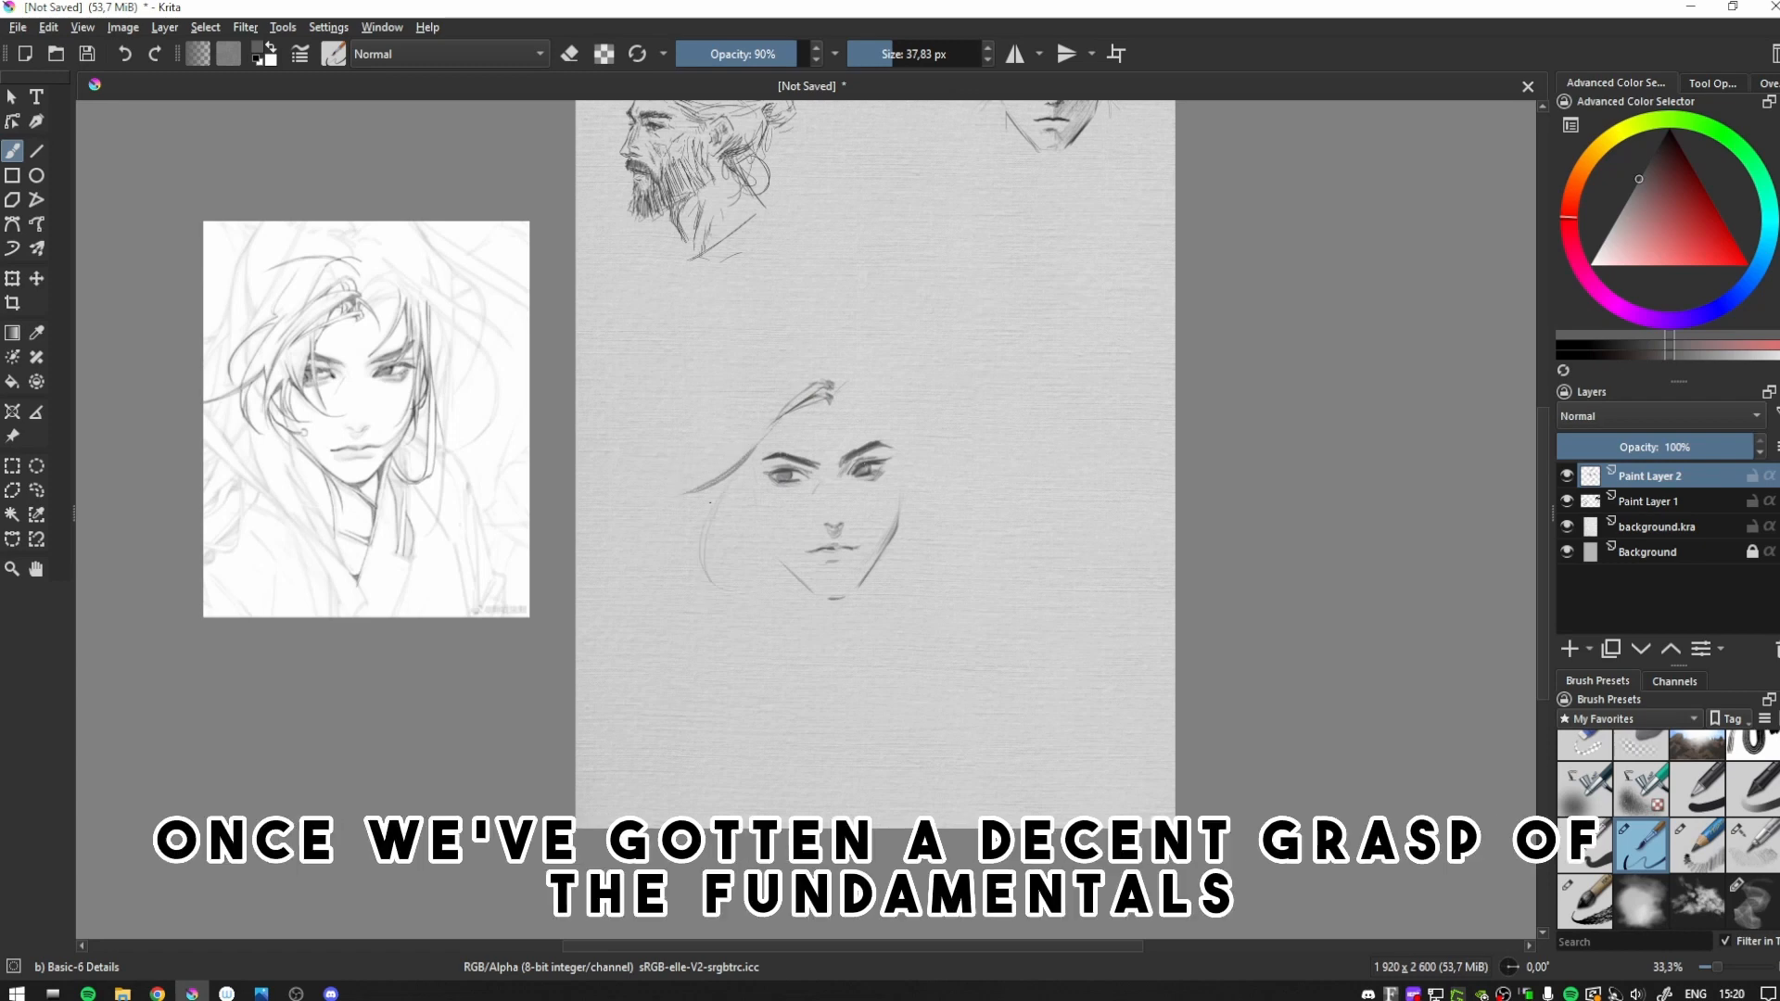
mouse_move(766, 462)
mouse_down()
mouse_move(759, 526)
mouse_move(778, 554)
mouse_up()
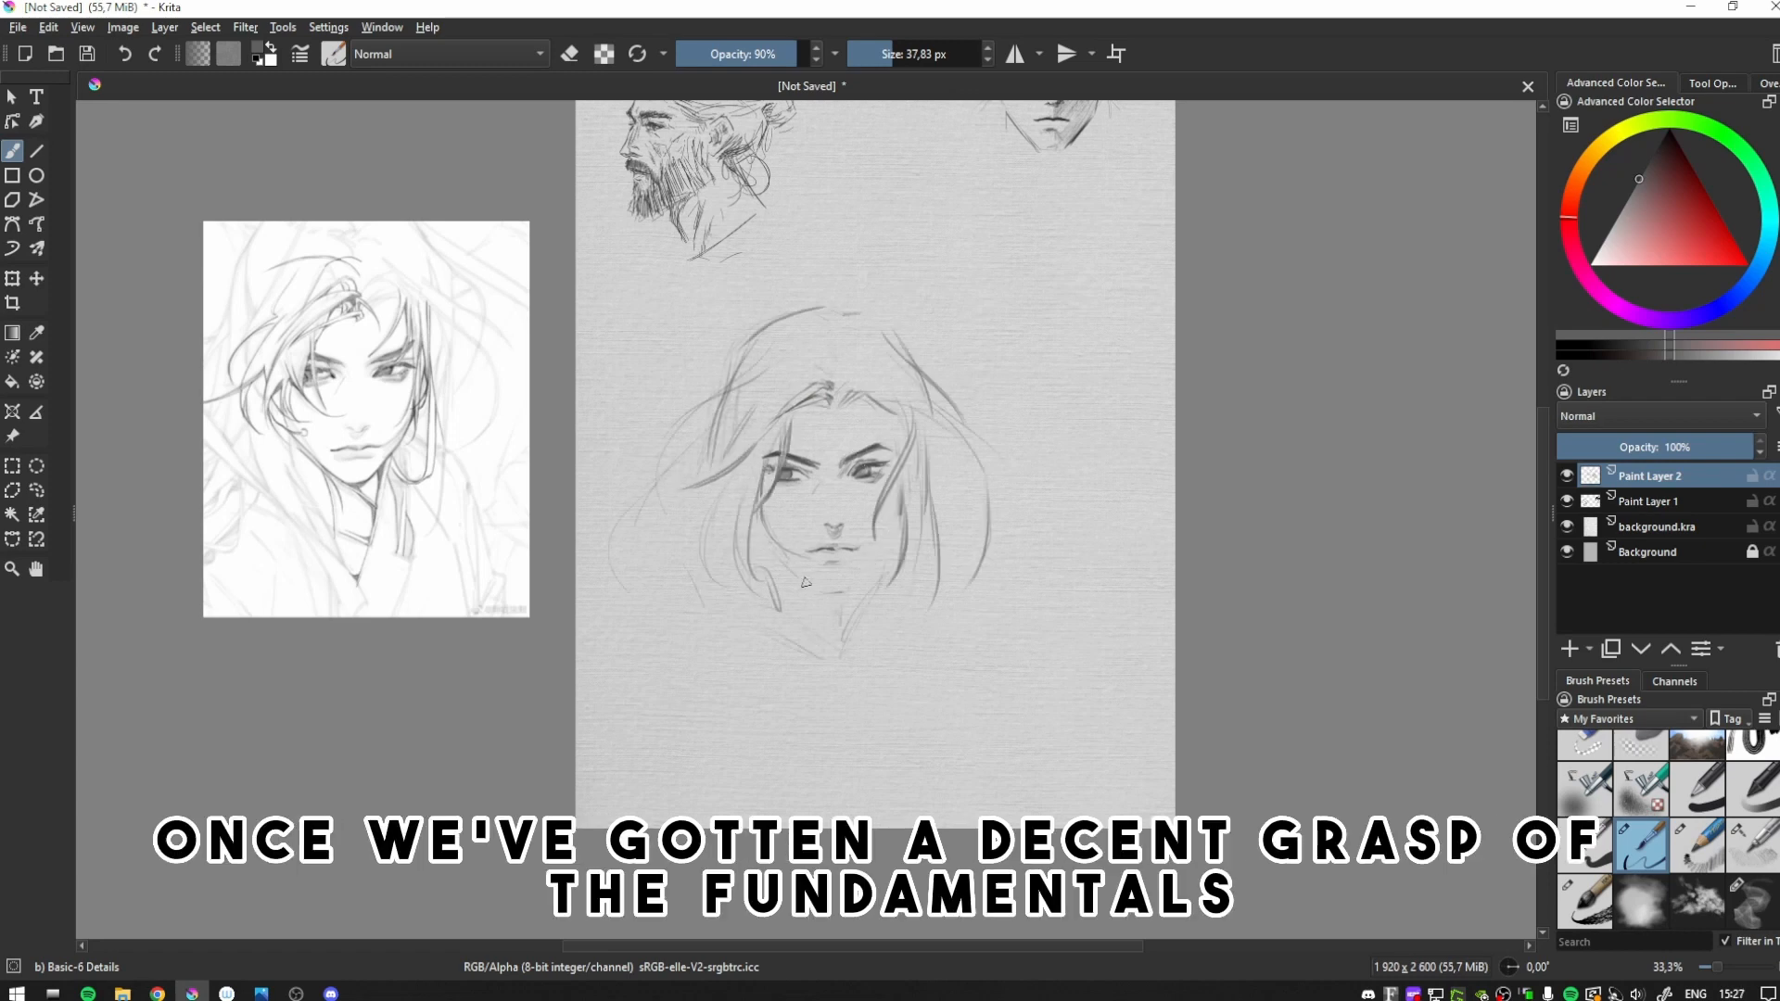
- Refine the jaw contour beside the mouth with eraser and brush, comparing normal and mirrored views
key(m)
key(e)
key(m)
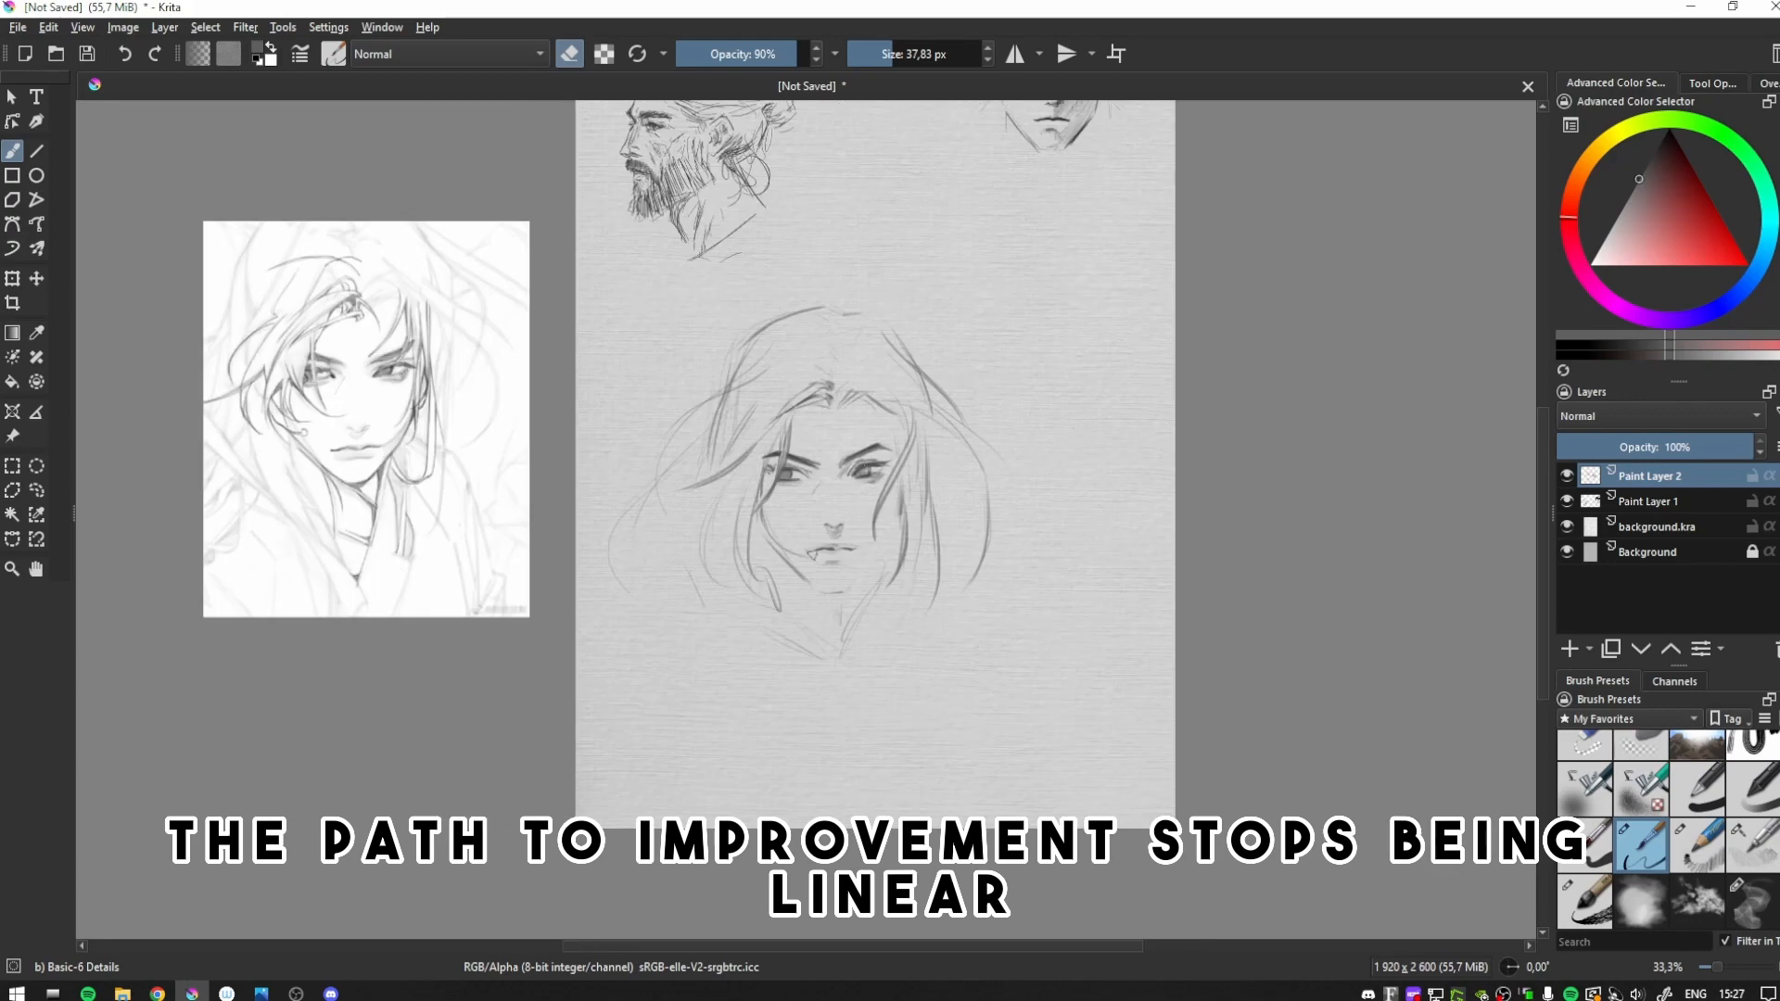
key(e)
key(m)
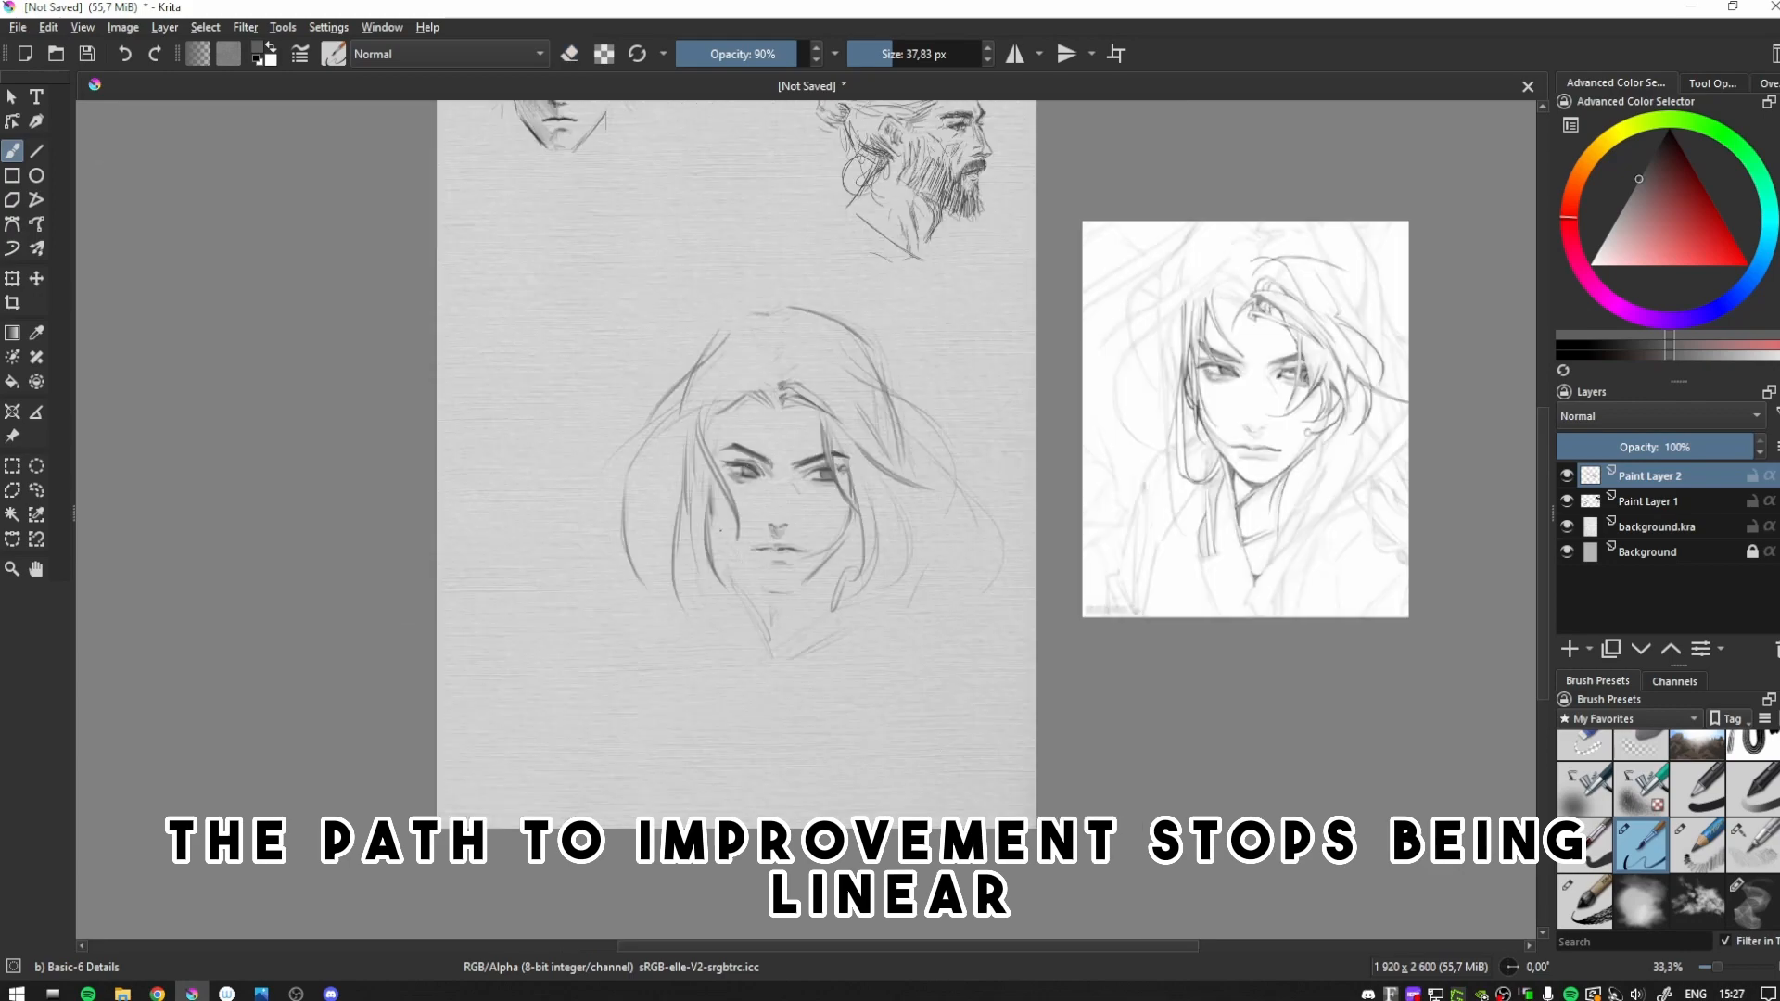
key(m)
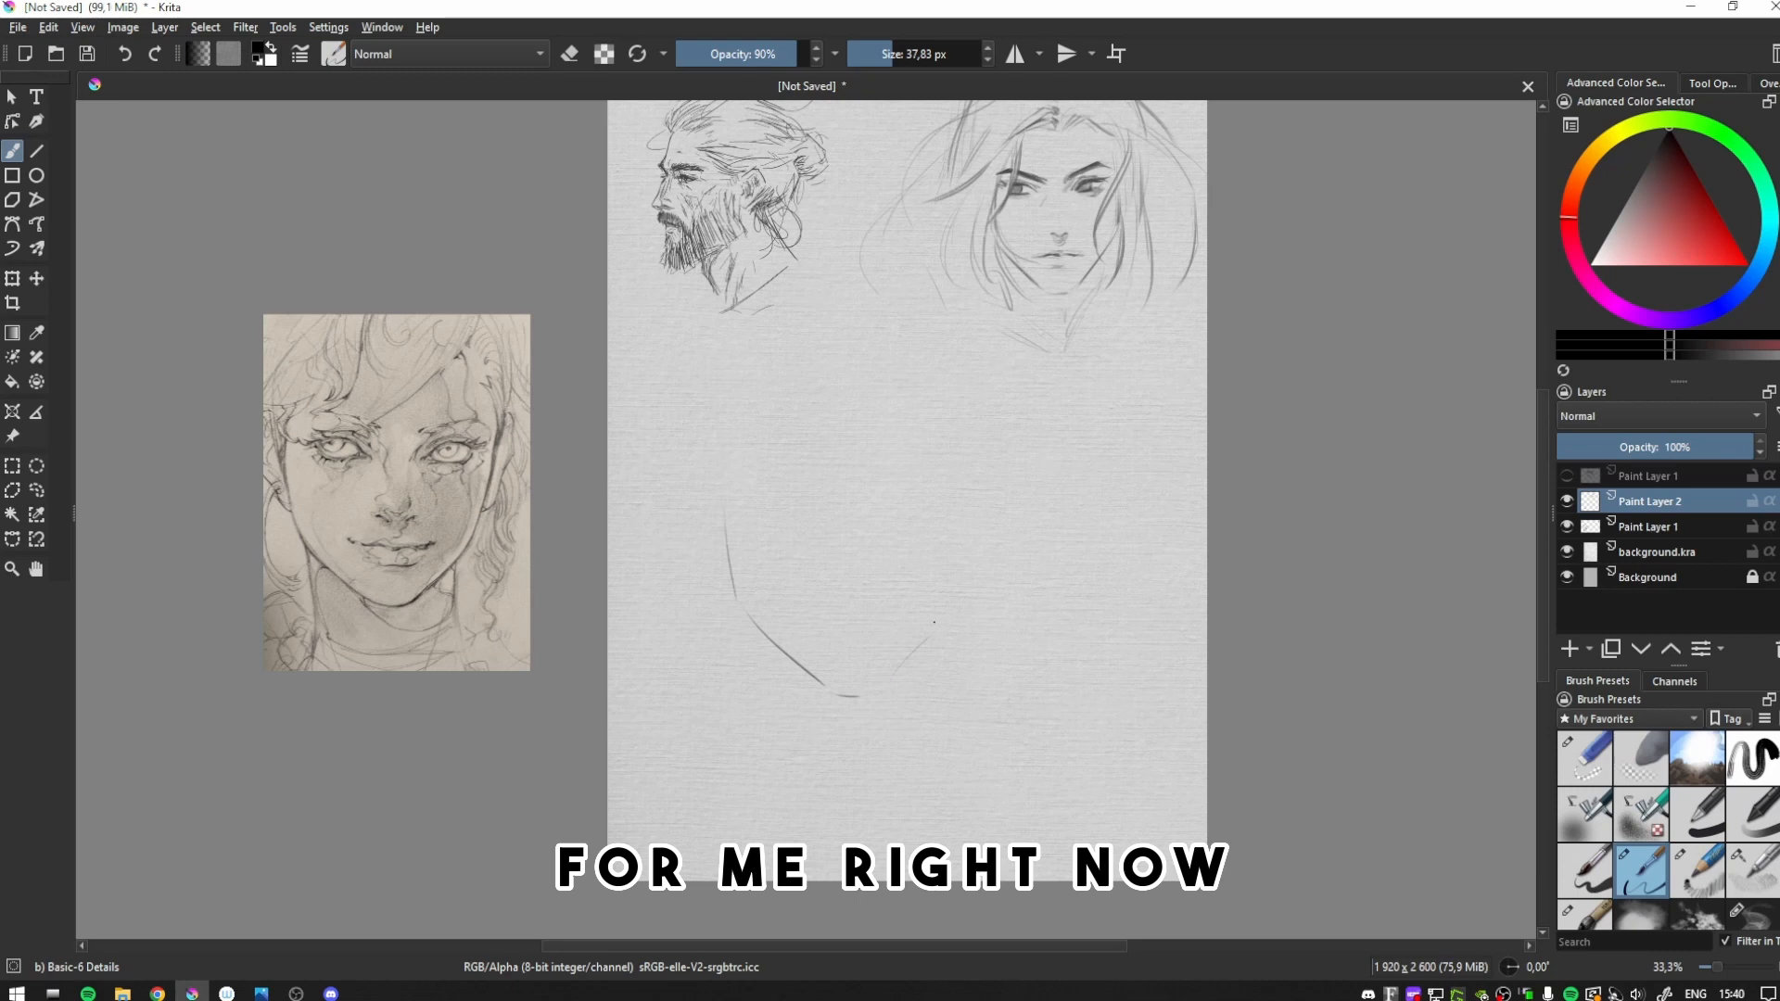
- Sketch the third portrait's right cheek line, the sweeping fringe over the forehead and marks below the right eye
drag(954, 519, 950, 566)
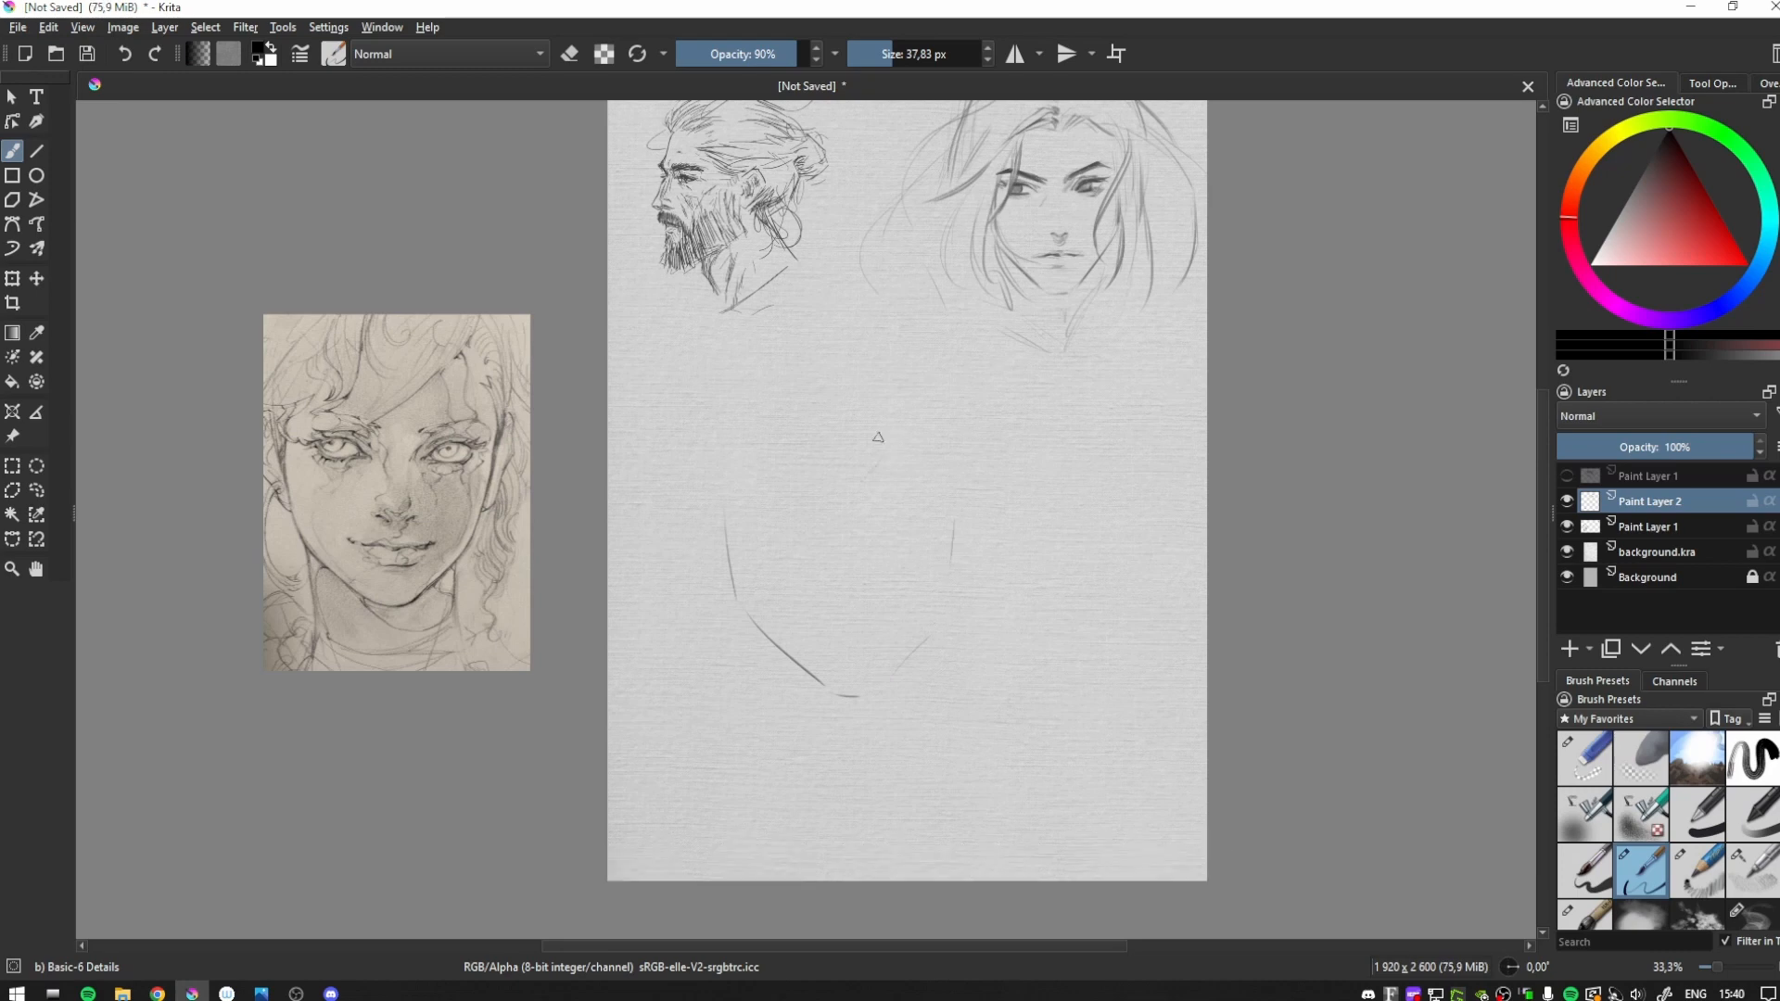
drag(851, 478, 914, 408)
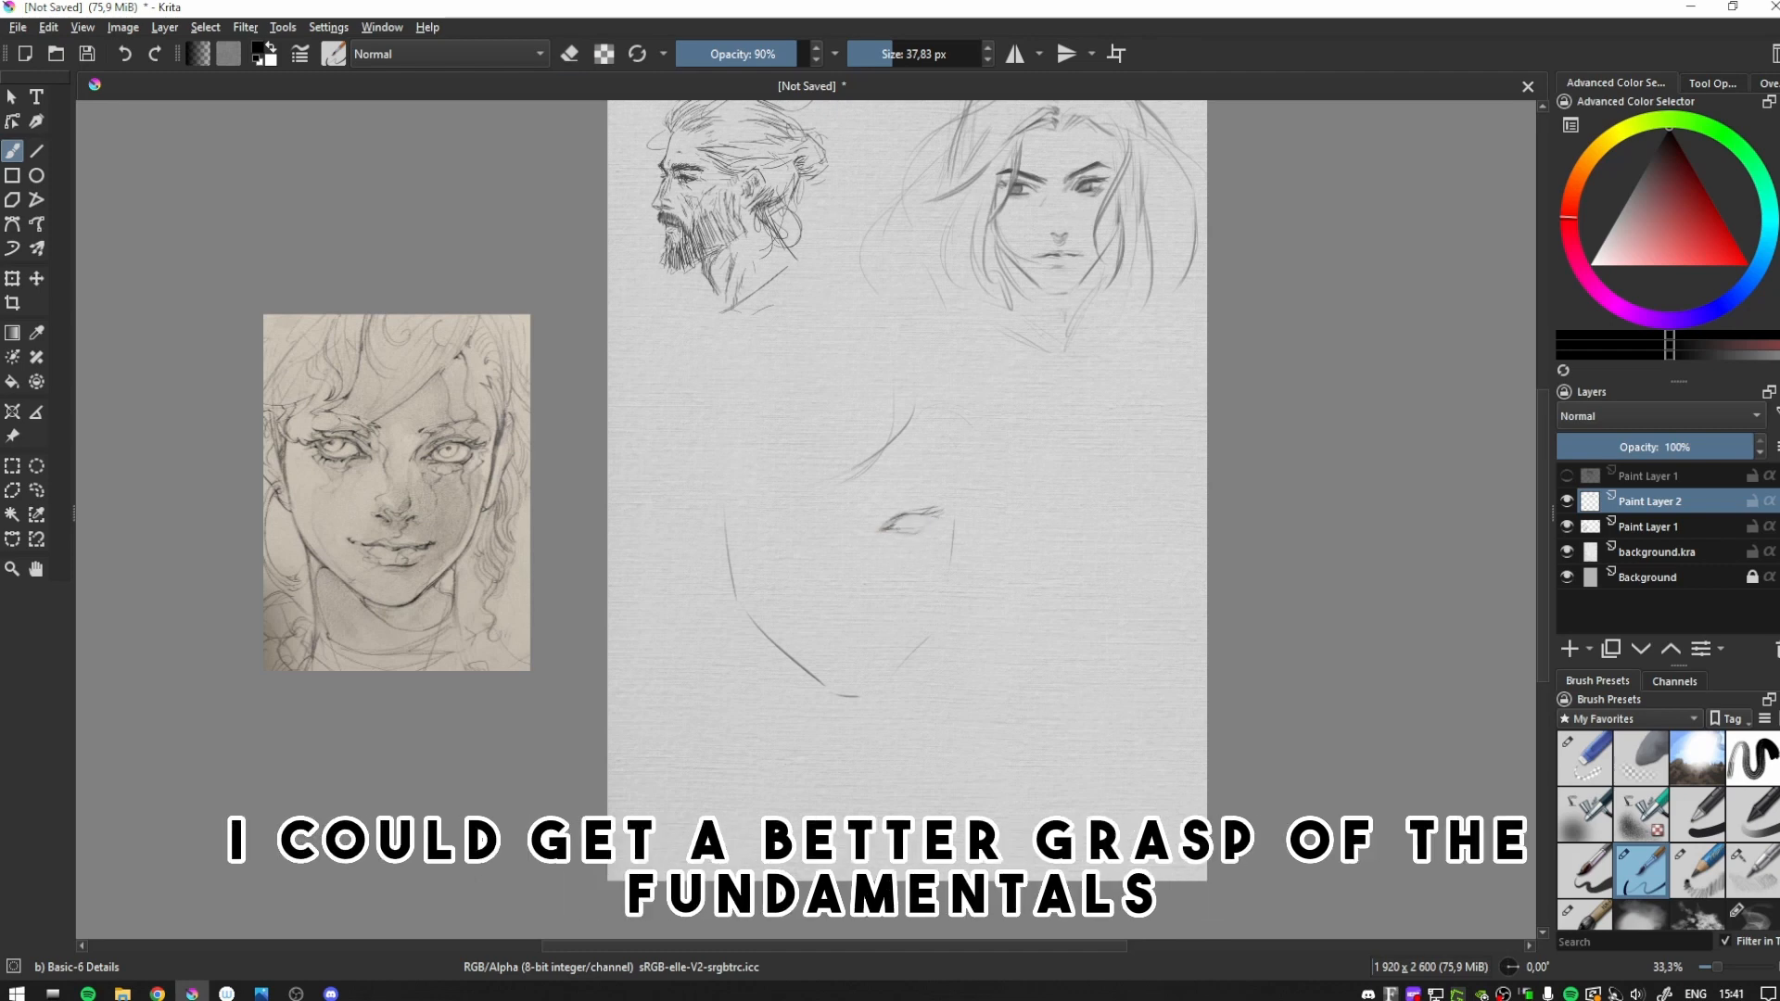
drag(929, 542, 928, 563)
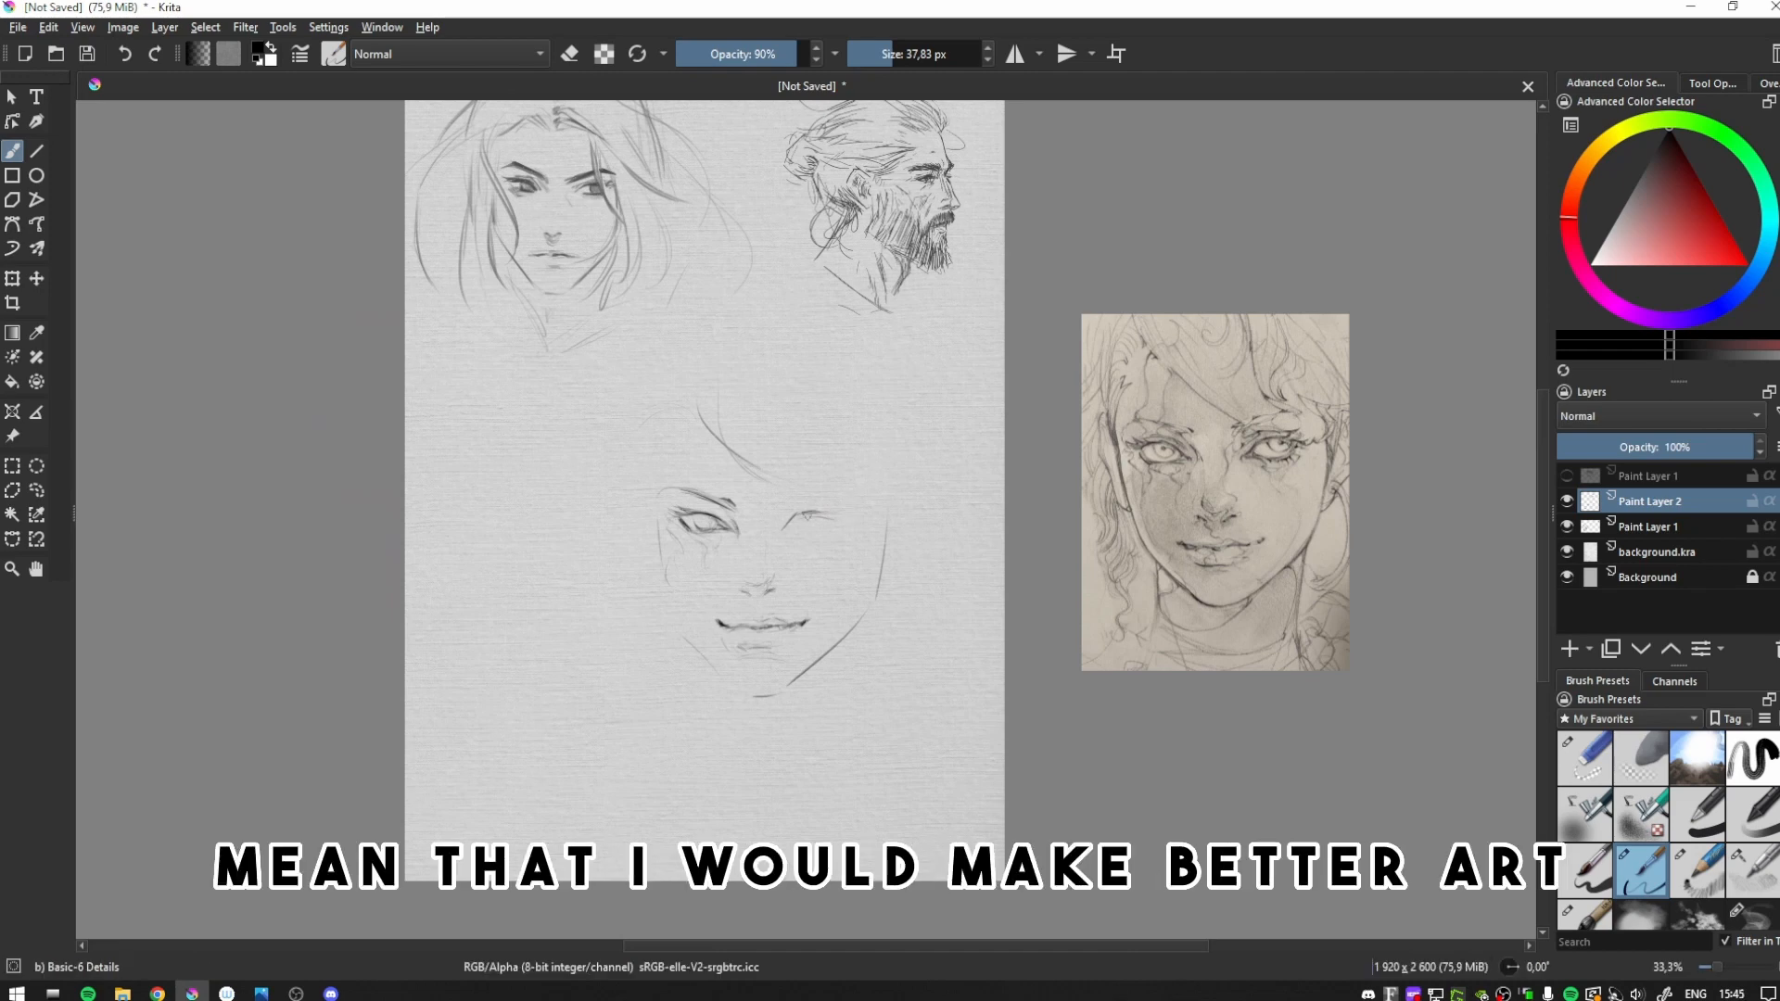
- Draw the third portrait's second eye and its eyebrow, checking symmetry in mirrored view
drag(806, 517, 846, 512)
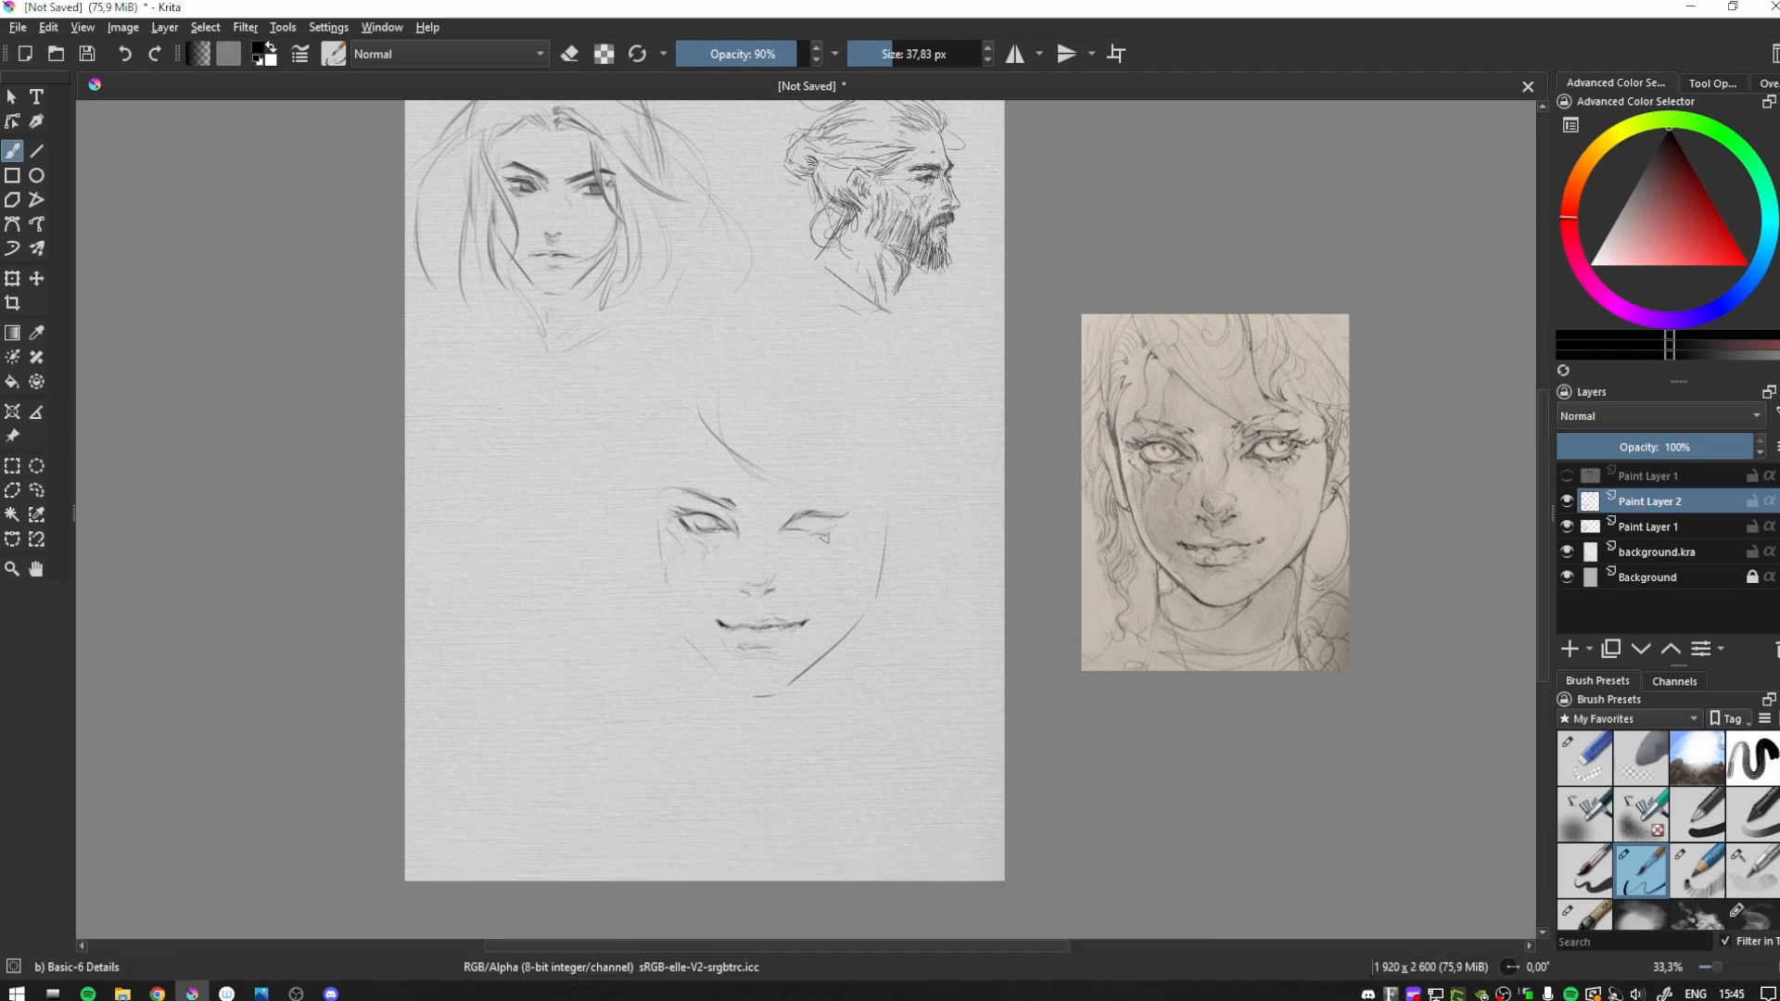
key(m)
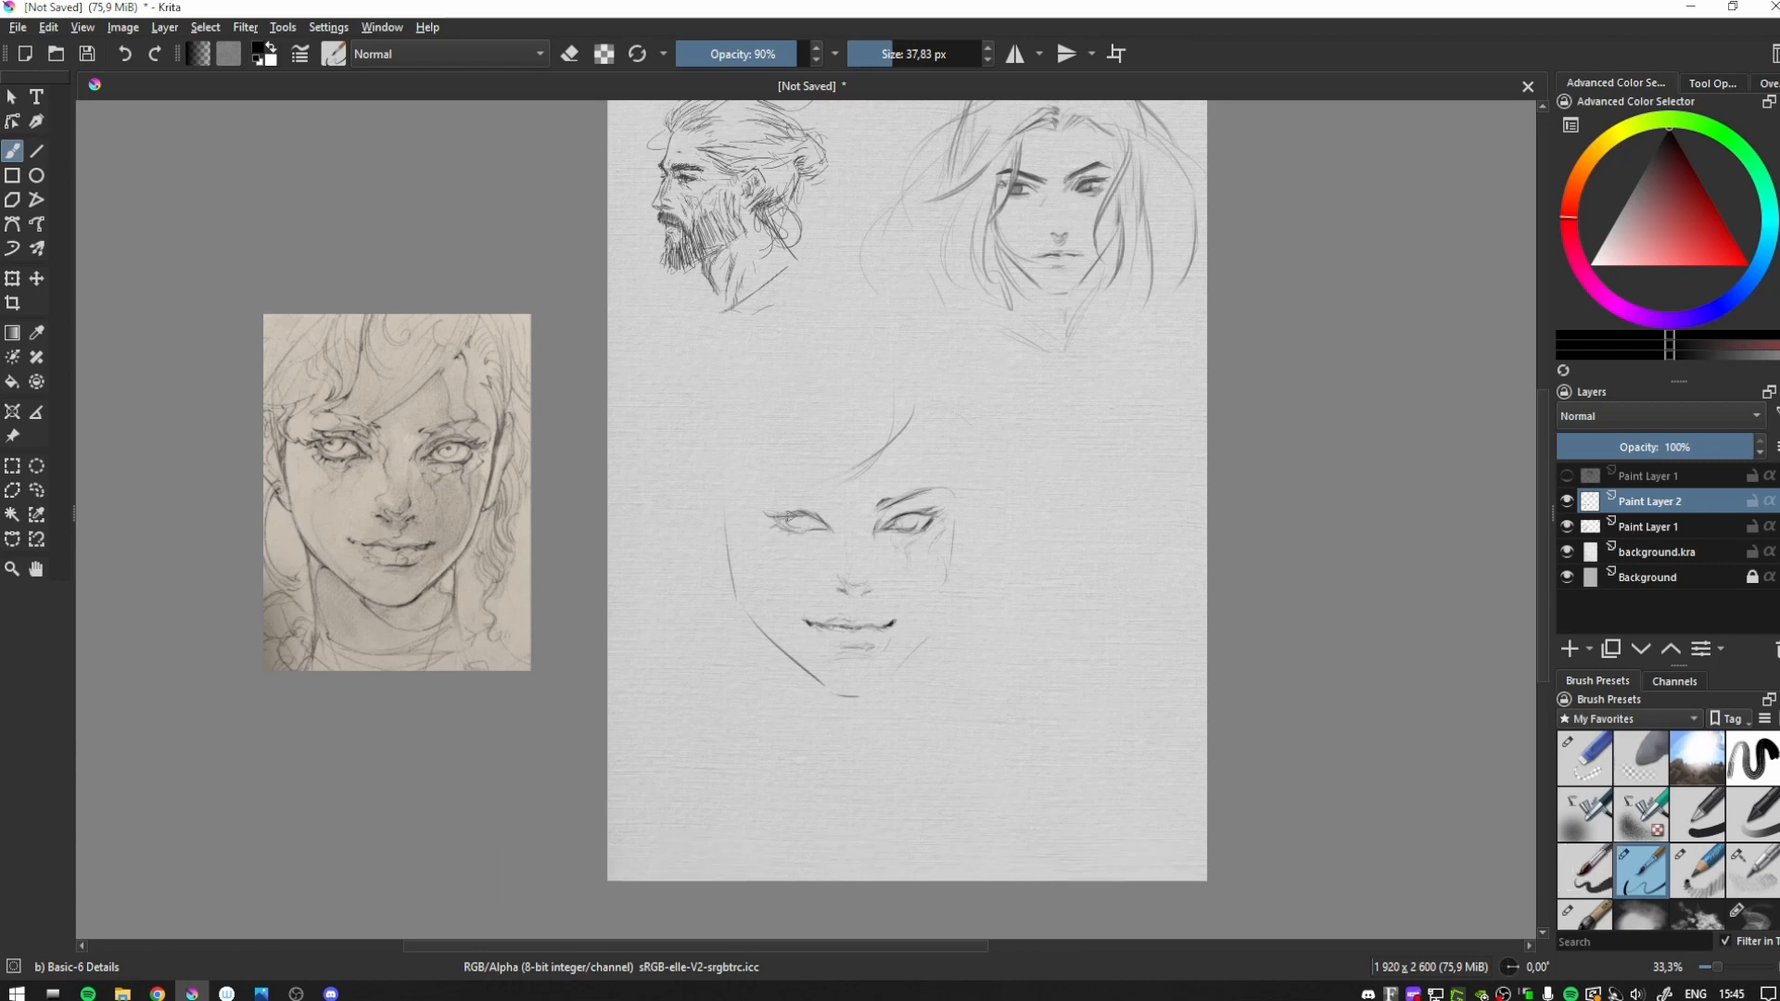
key(m)
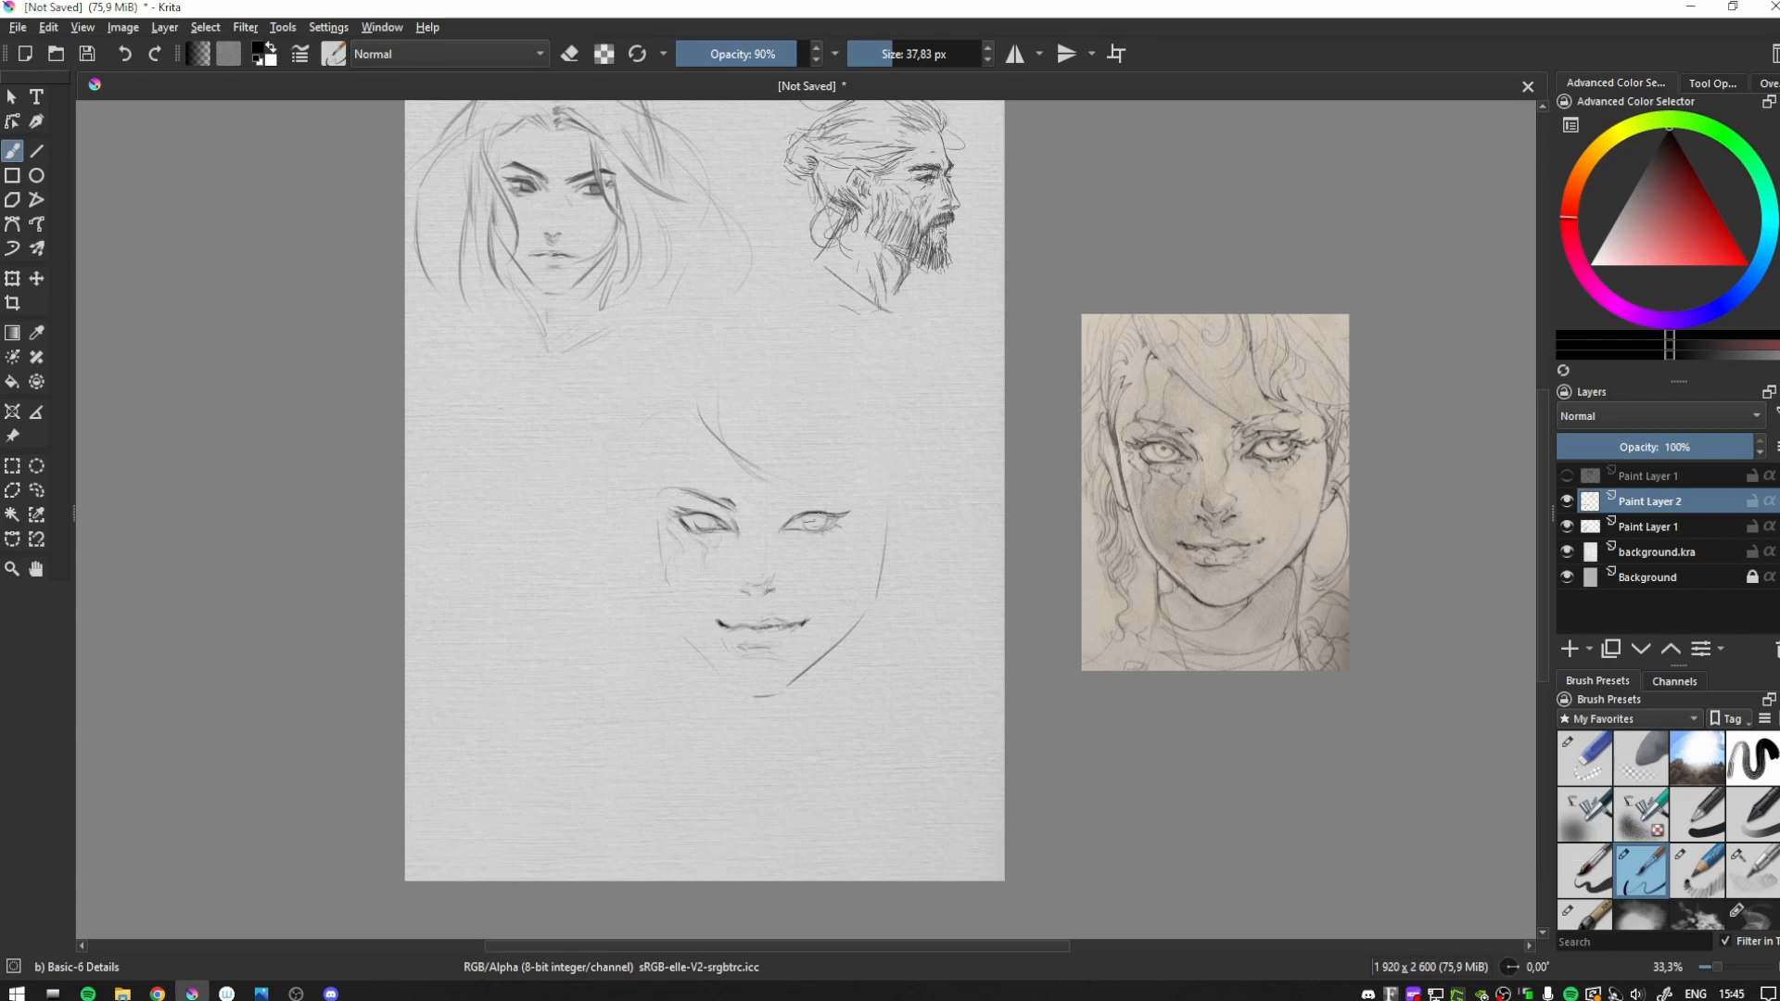
drag(816, 492, 771, 507)
key(m)
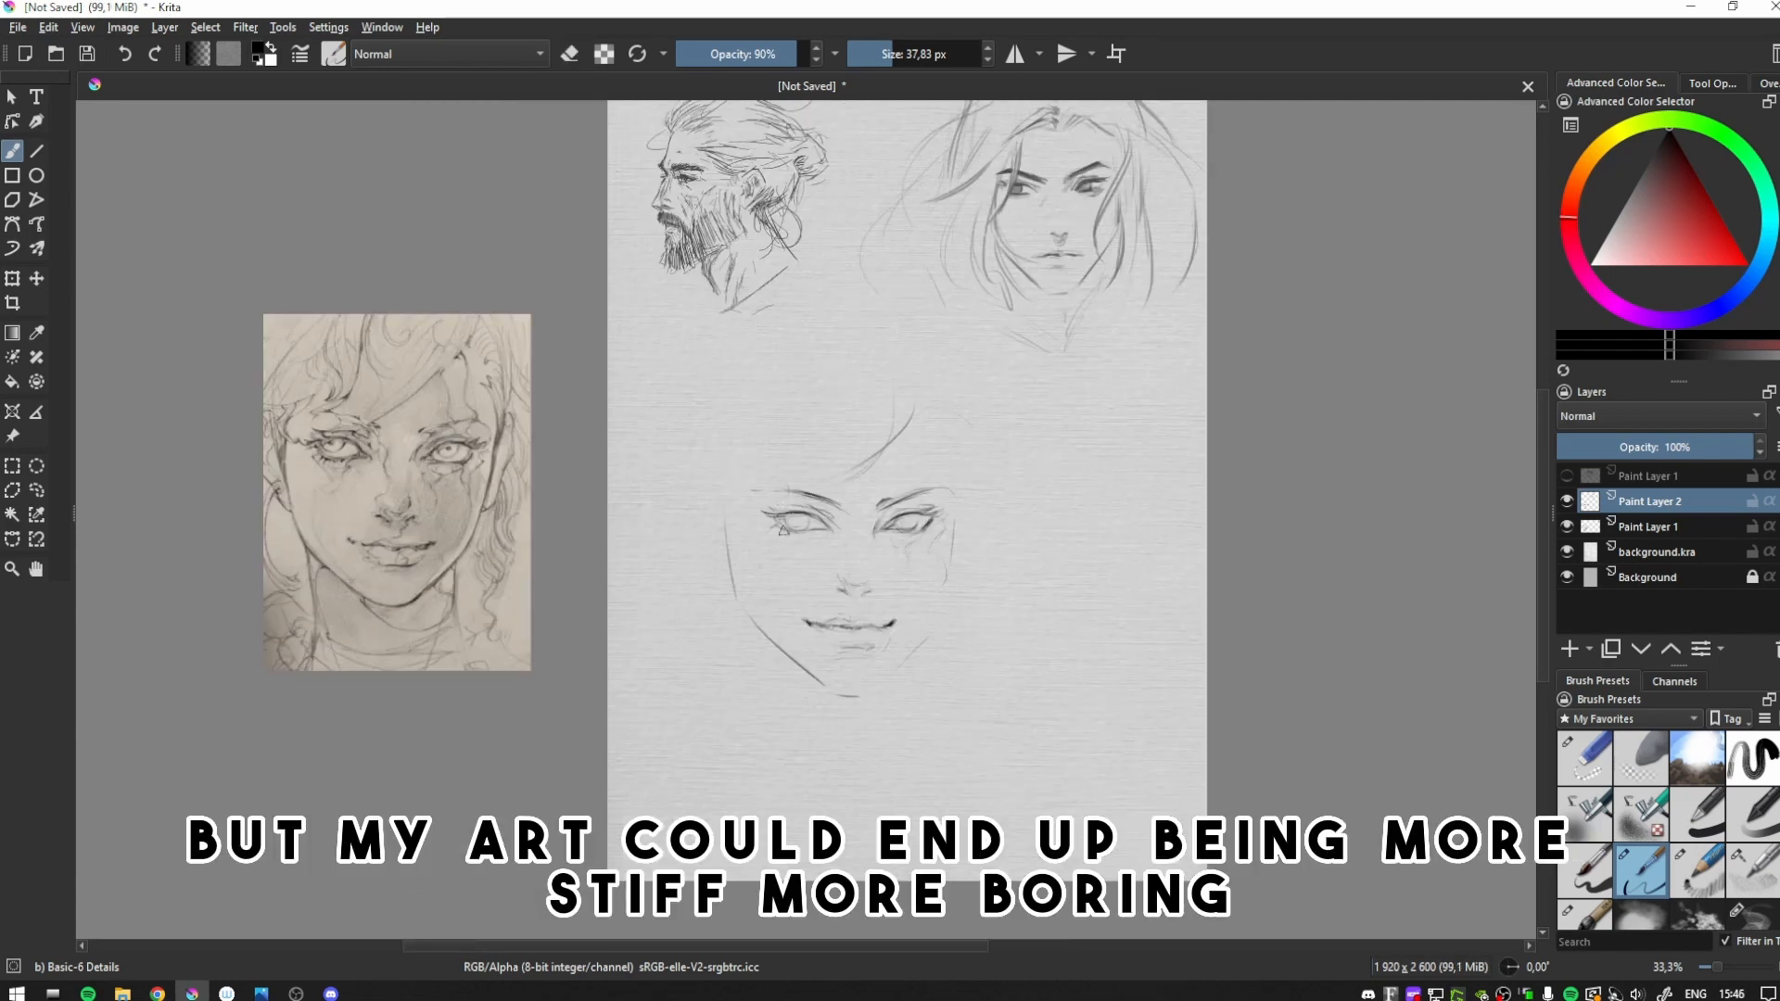
- Refine the left cheek and jaw line of the third portrait with brush and eraser, checking it in mirrored view
key(e)
key(e)
key(e)
key(e)
mouse_move(736, 600)
mouse_down()
mouse_move(727, 531)
mouse_move(758, 632)
mouse_up()
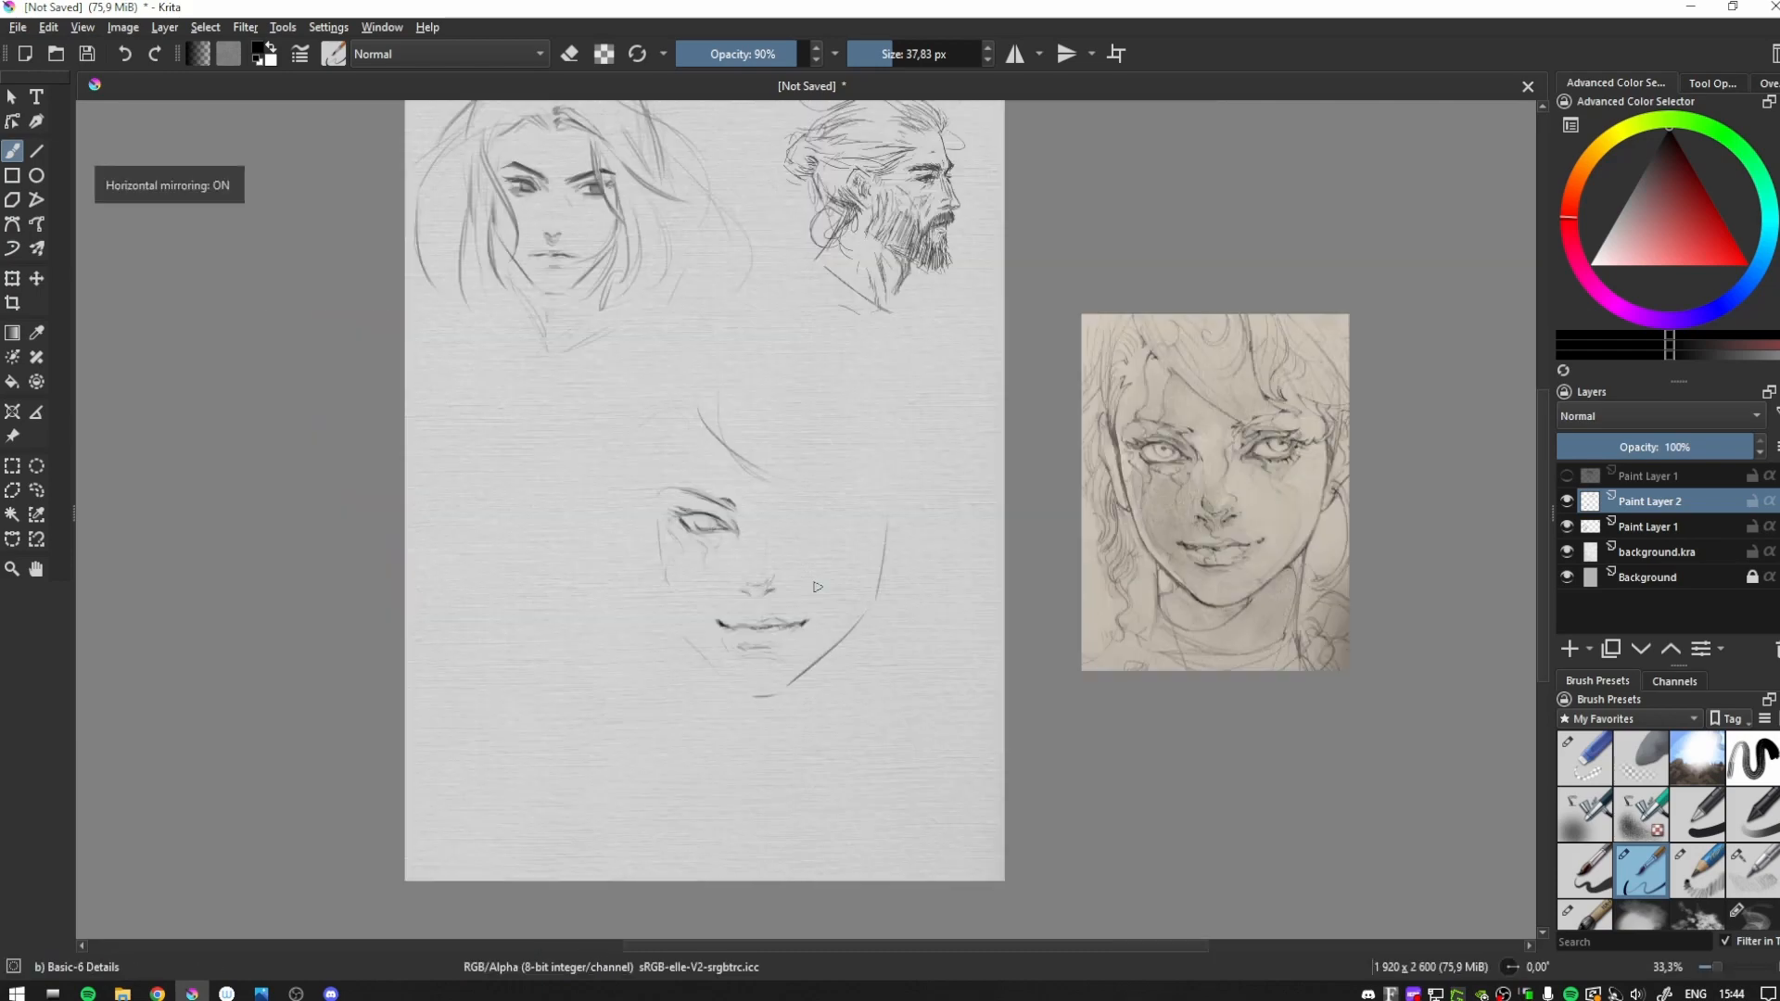
key(m)
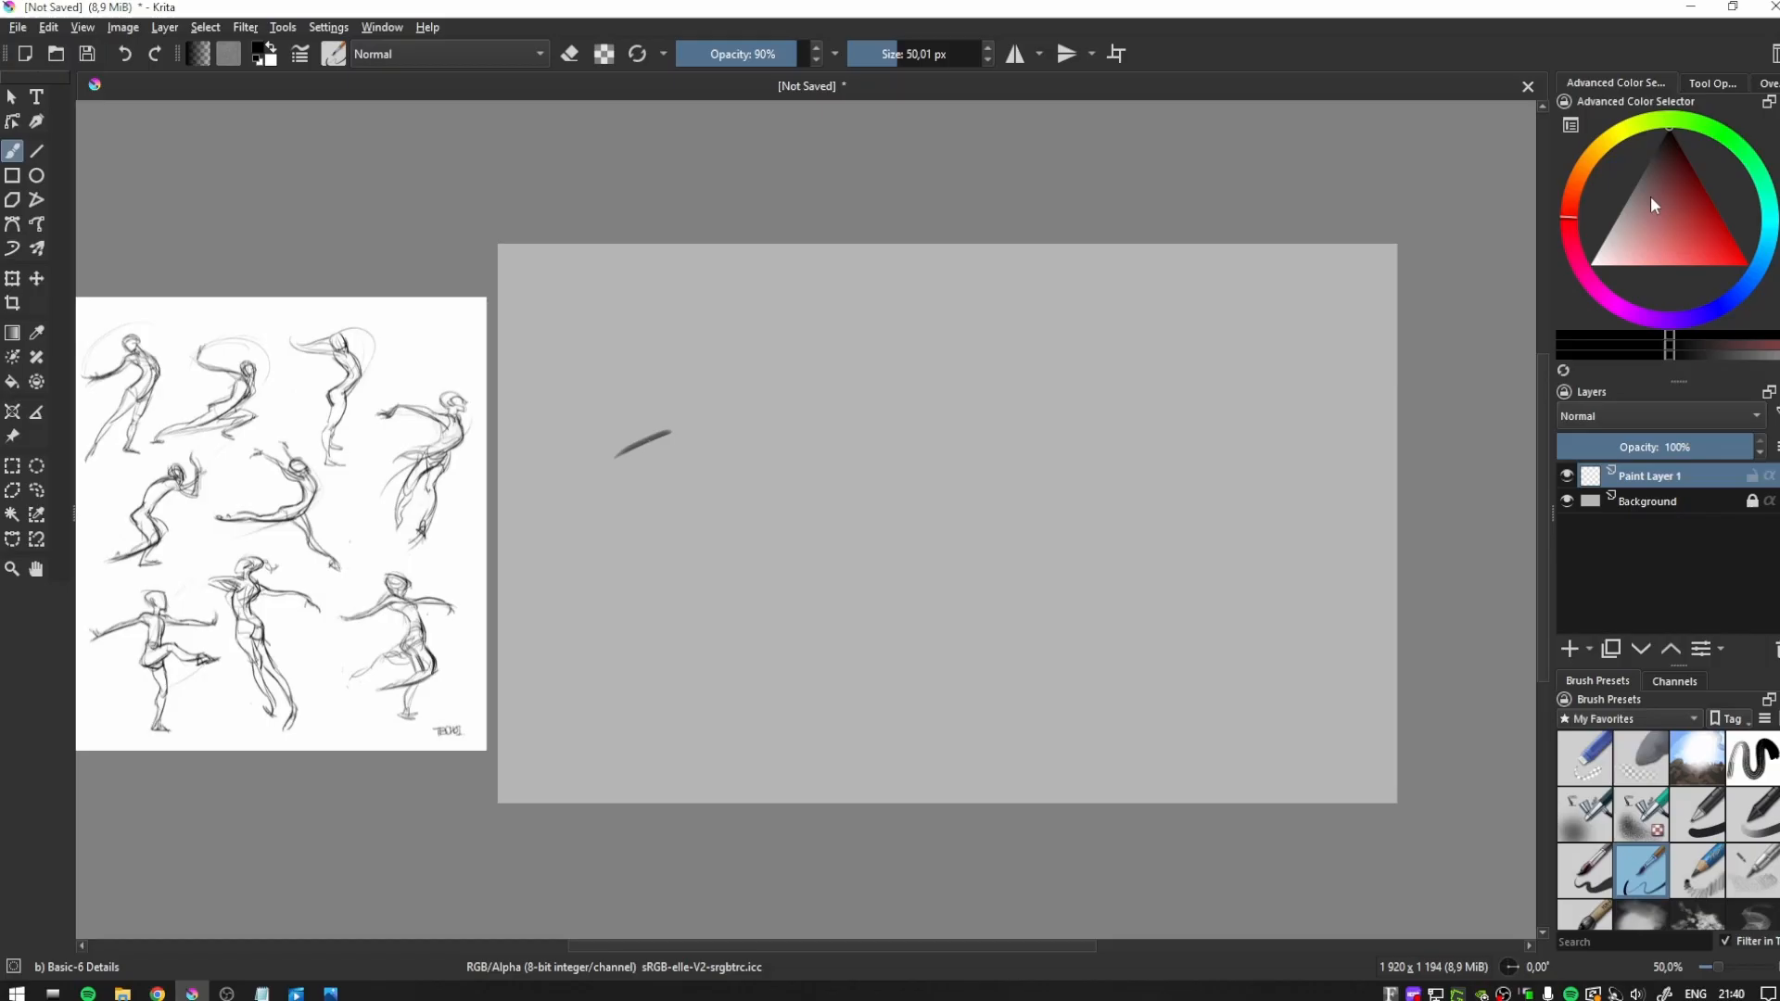
- Pick a dark grey and sketch the first standing gesture figure from the reference sheet, starting the lunging figure beside it
click(1649, 162)
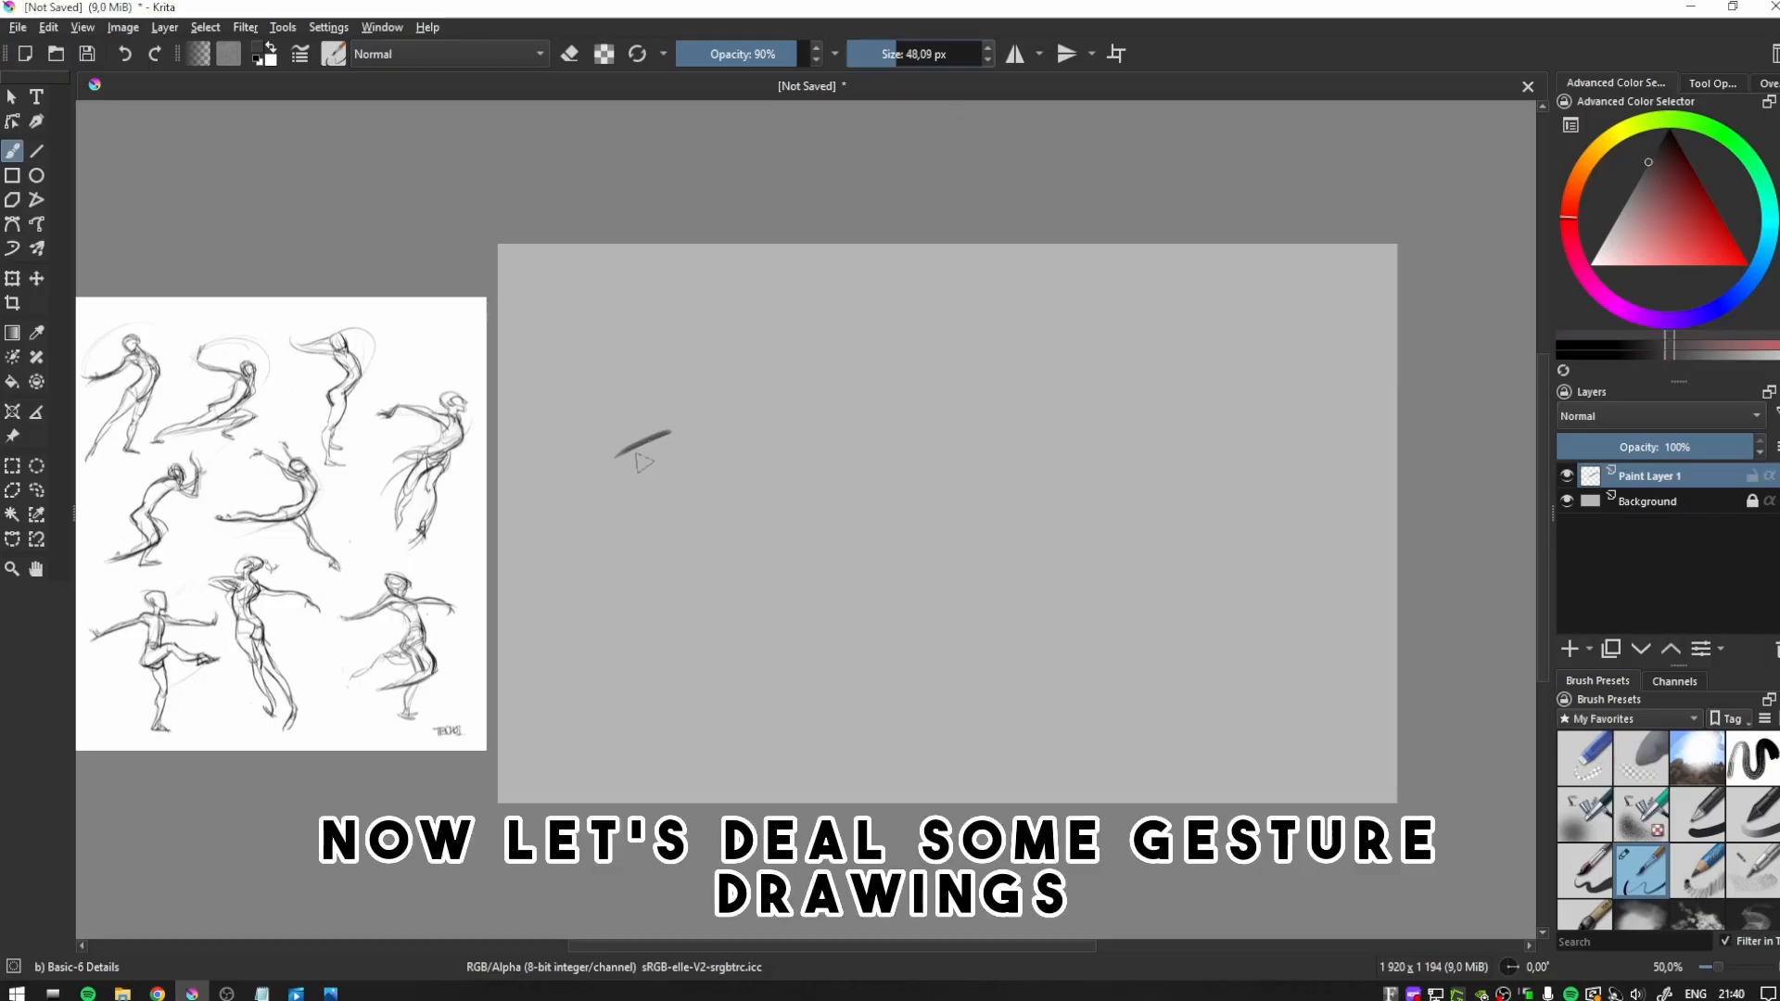
key(ctrl+z)
mouse_move(620, 463)
mouse_down()
mouse_move(686, 406)
mouse_move(675, 382)
mouse_up()
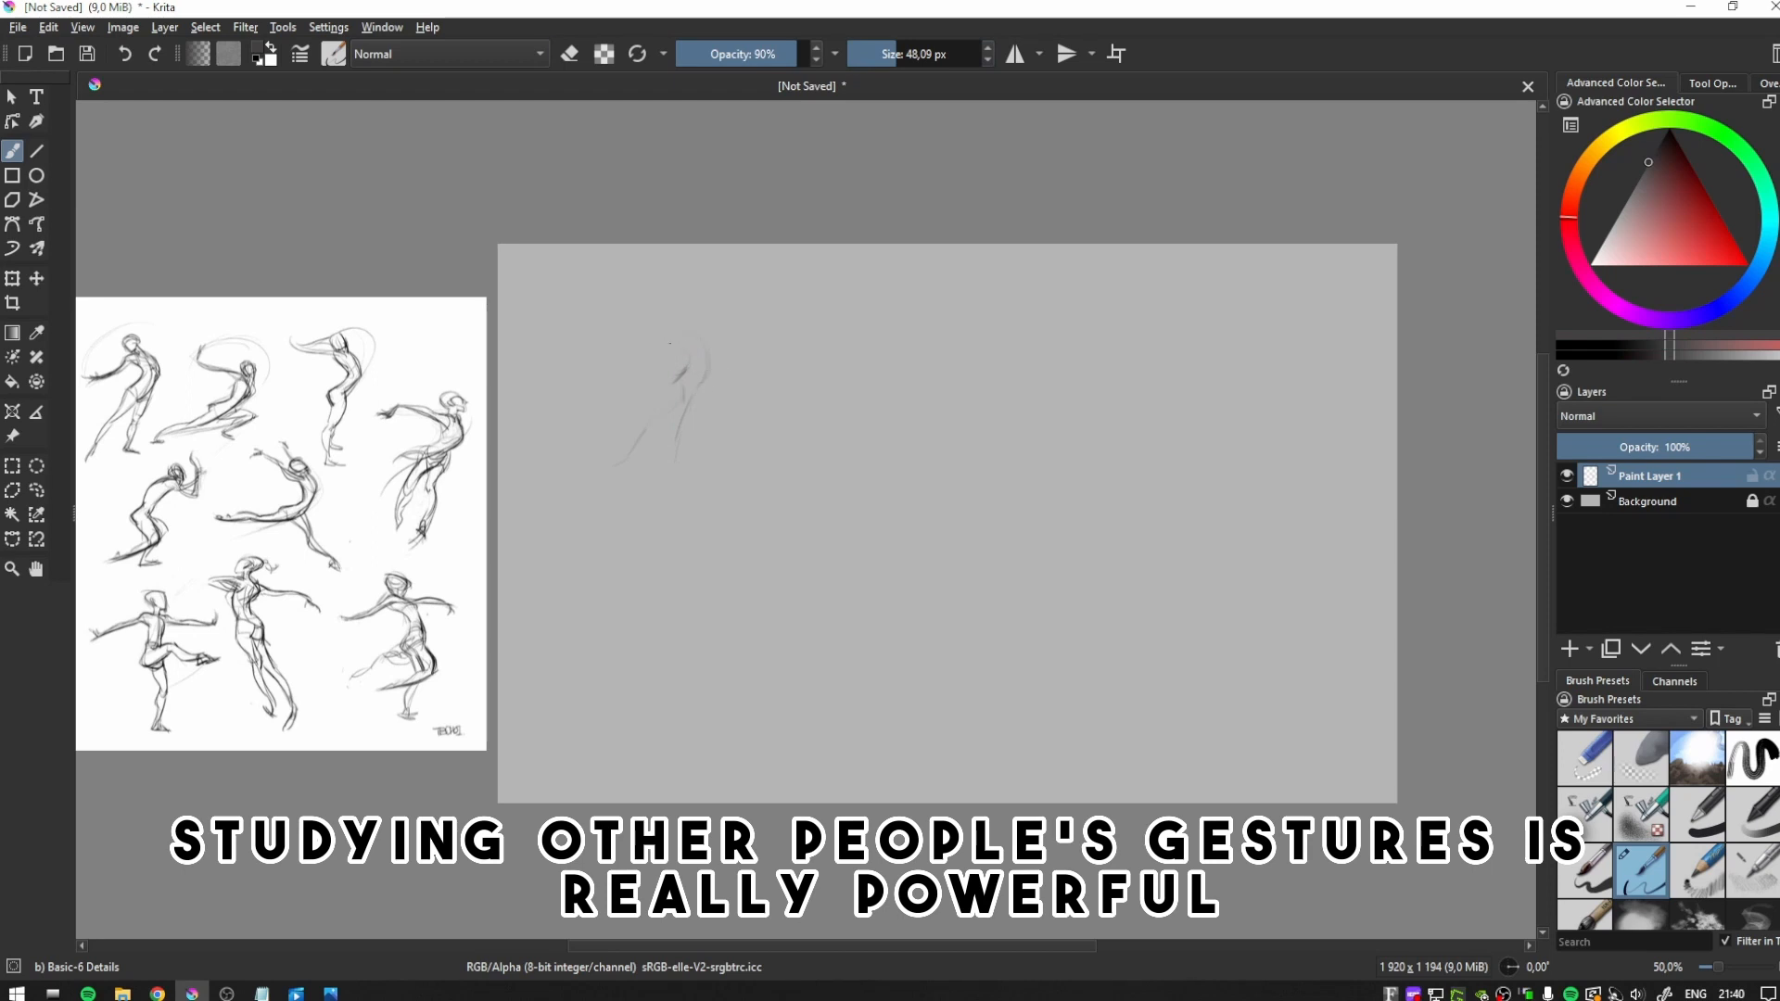
mouse_move(702, 372)
mouse_down()
mouse_move(619, 367)
mouse_move(684, 424)
mouse_up()
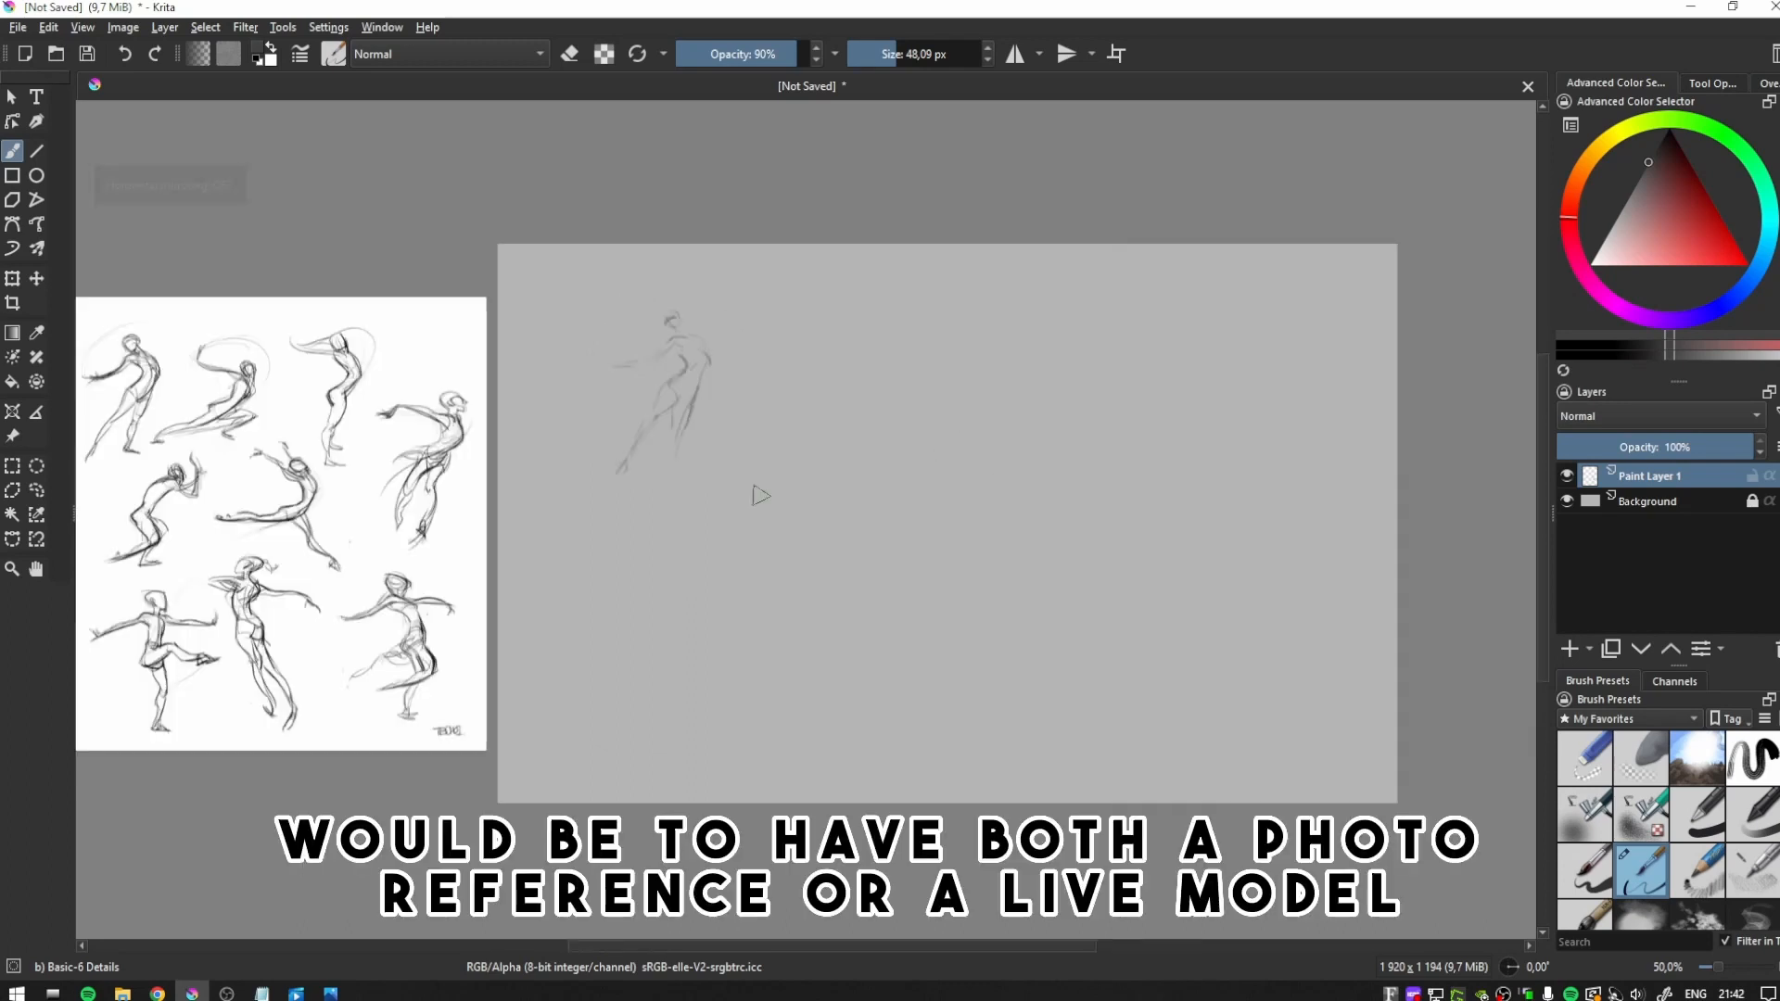
mouse_move(738, 452)
mouse_down()
mouse_move(874, 378)
mouse_move(862, 432)
mouse_up()
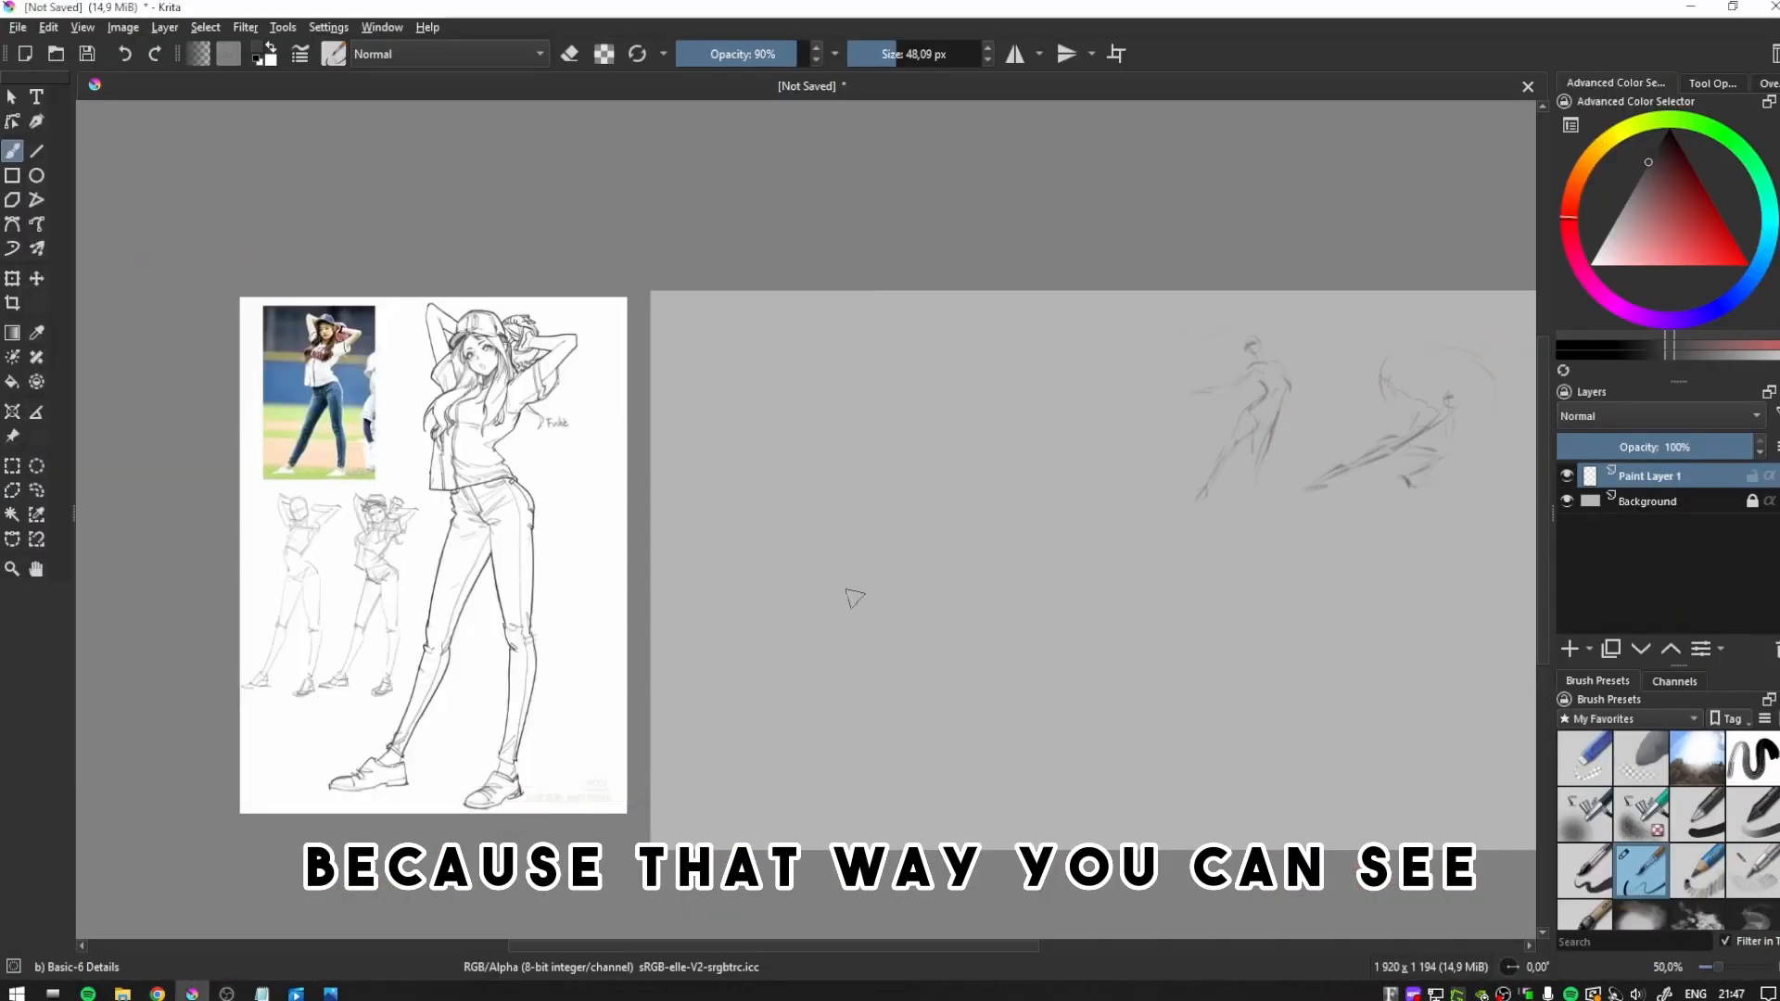
- Reduce the brush size to 20.30 px and block in both legs of the baseball-cap pose, checking them in mirrored view
click(881, 58)
click(883, 57)
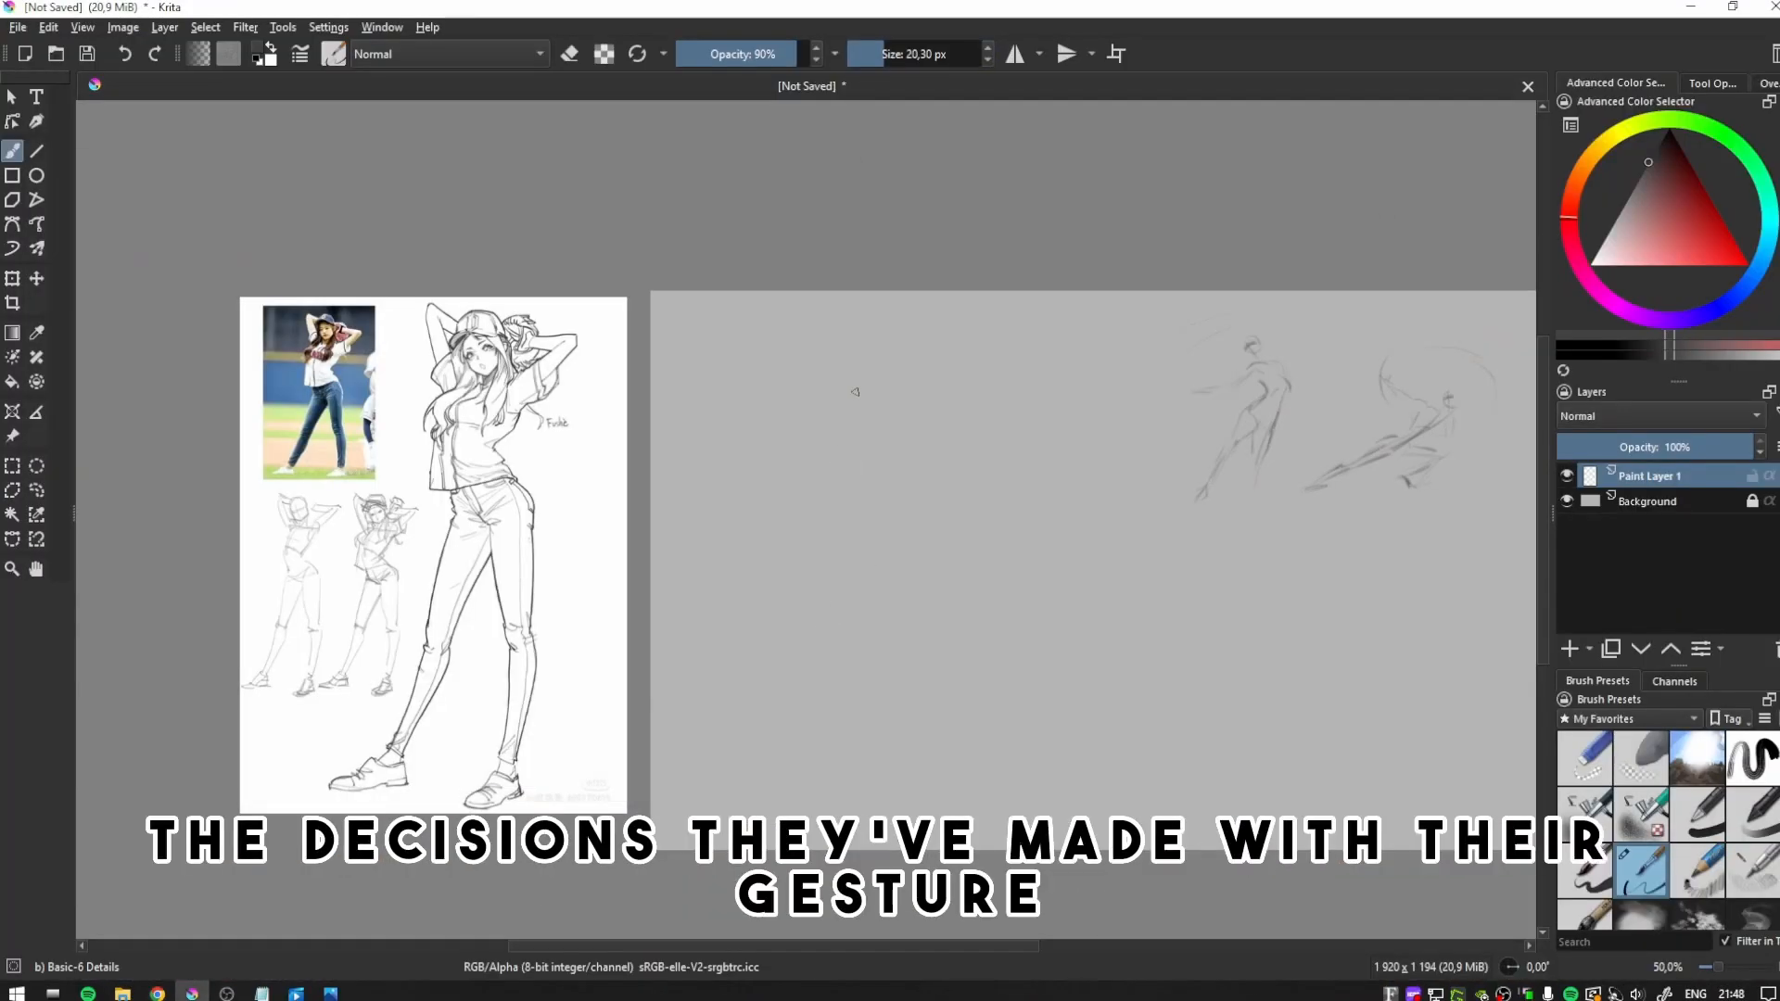
mouse_move(845, 553)
mouse_down()
mouse_move(770, 729)
mouse_move(799, 660)
mouse_up()
drag(891, 545, 889, 658)
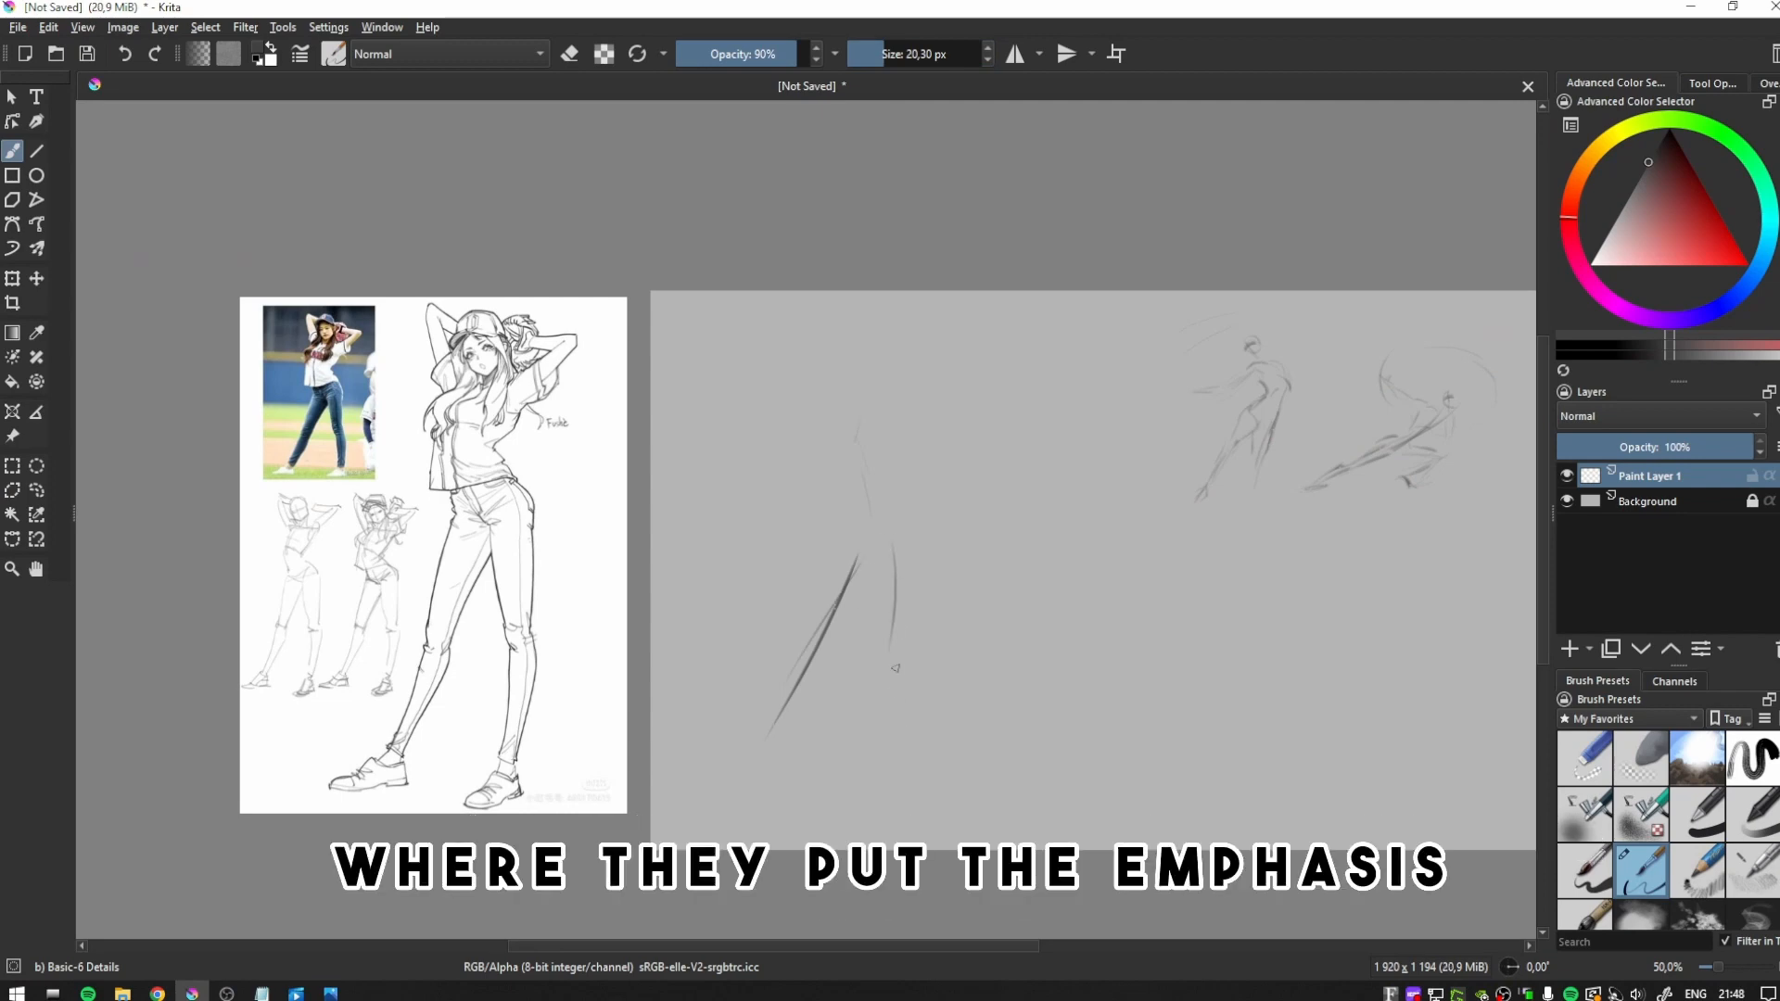
key(ctrl+z)
drag(897, 555, 894, 651)
drag(904, 667, 894, 780)
key(m)
key(m)
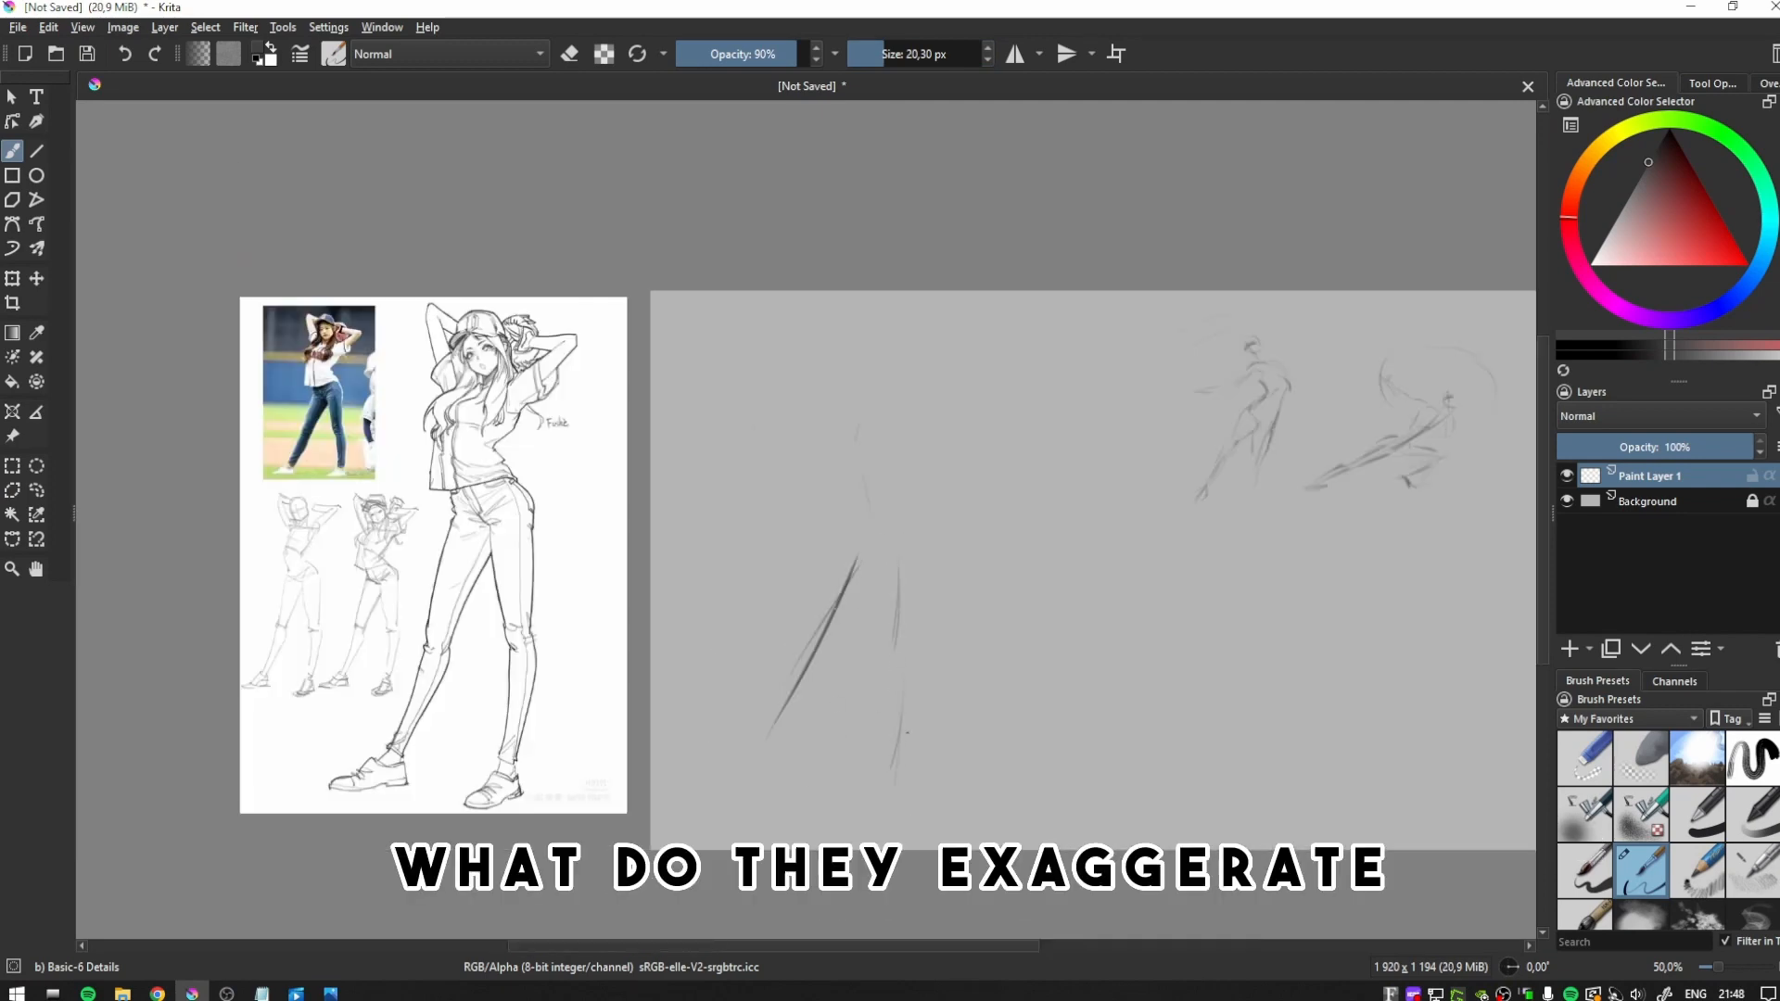
- Reinforce the straight lower leg of the baseball-cap pose and compare the figure in normal and mirrored views
drag(907, 694, 901, 762)
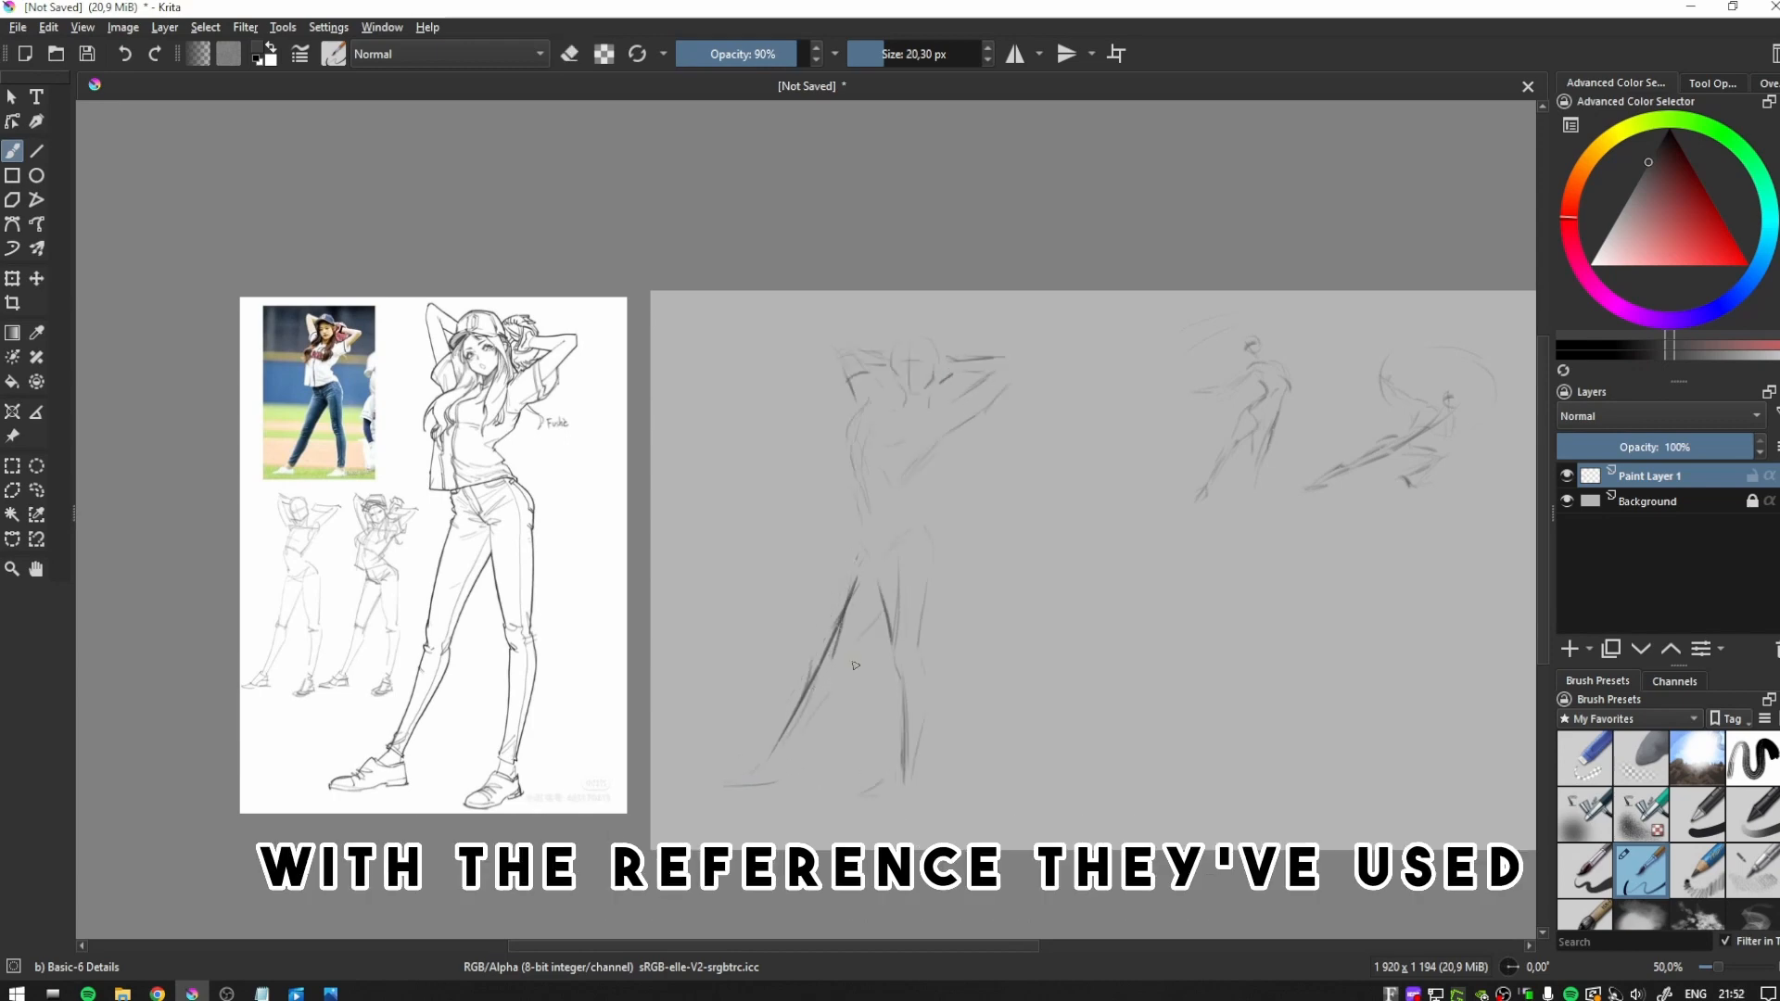
key(m)
key(m)
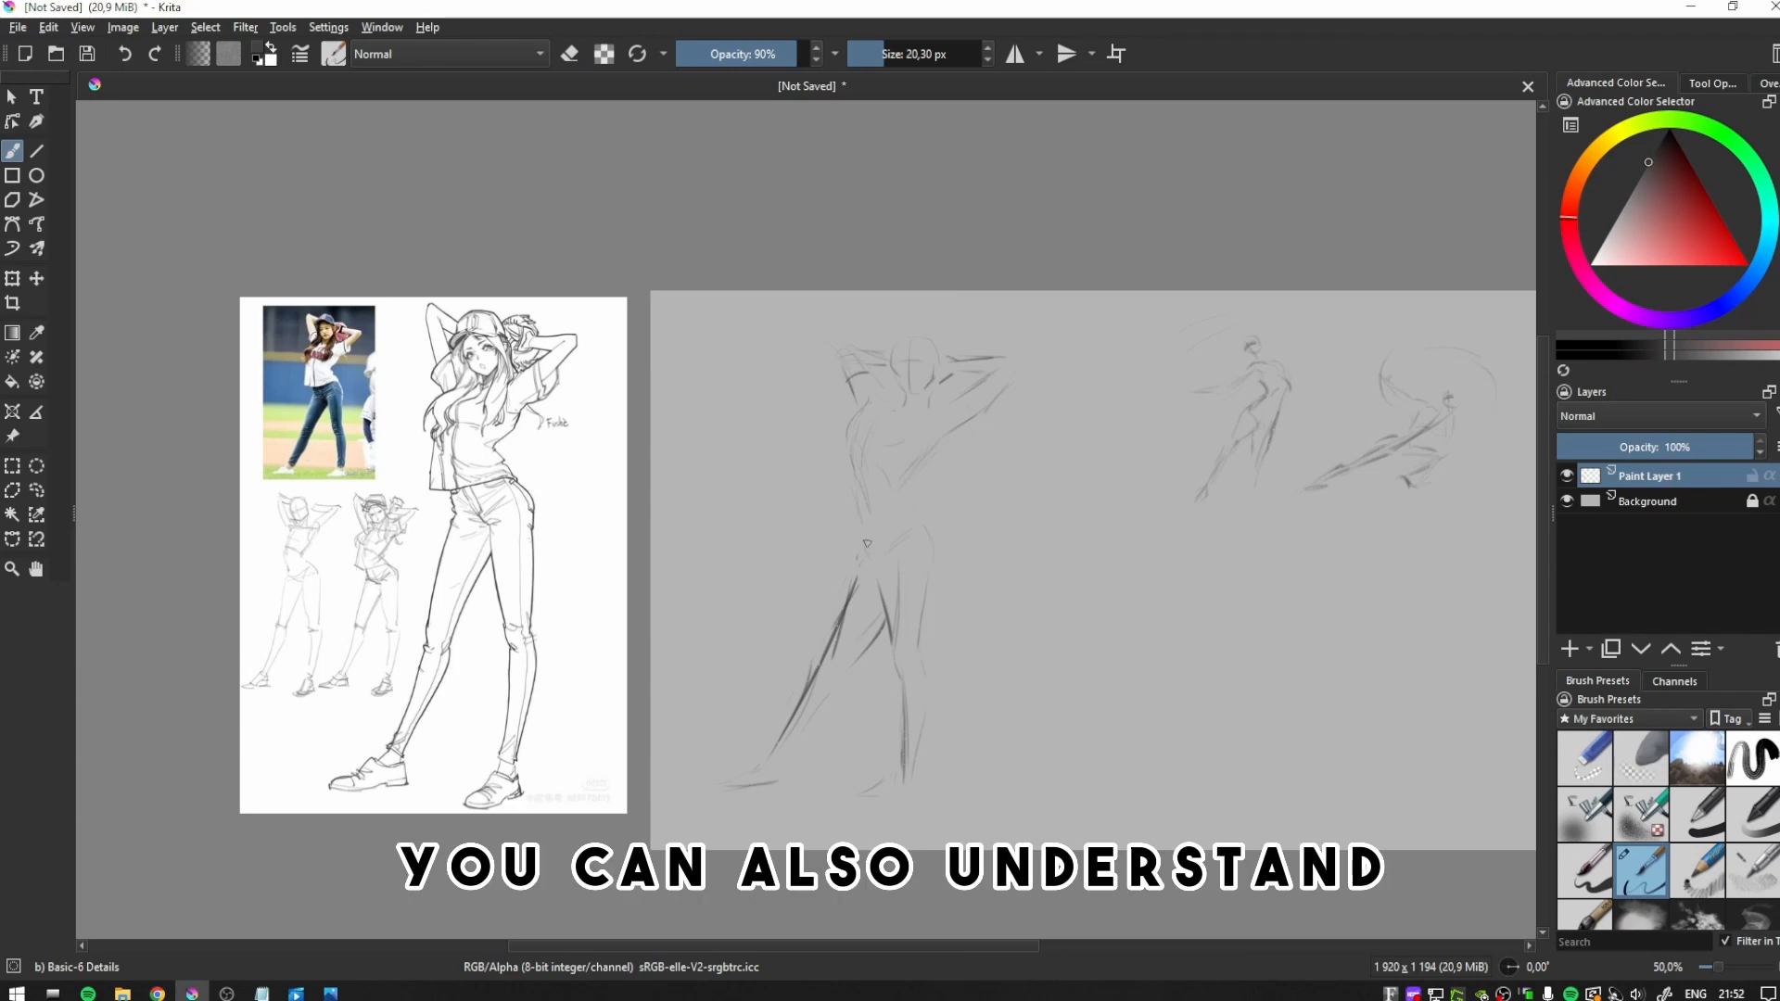
key(m)
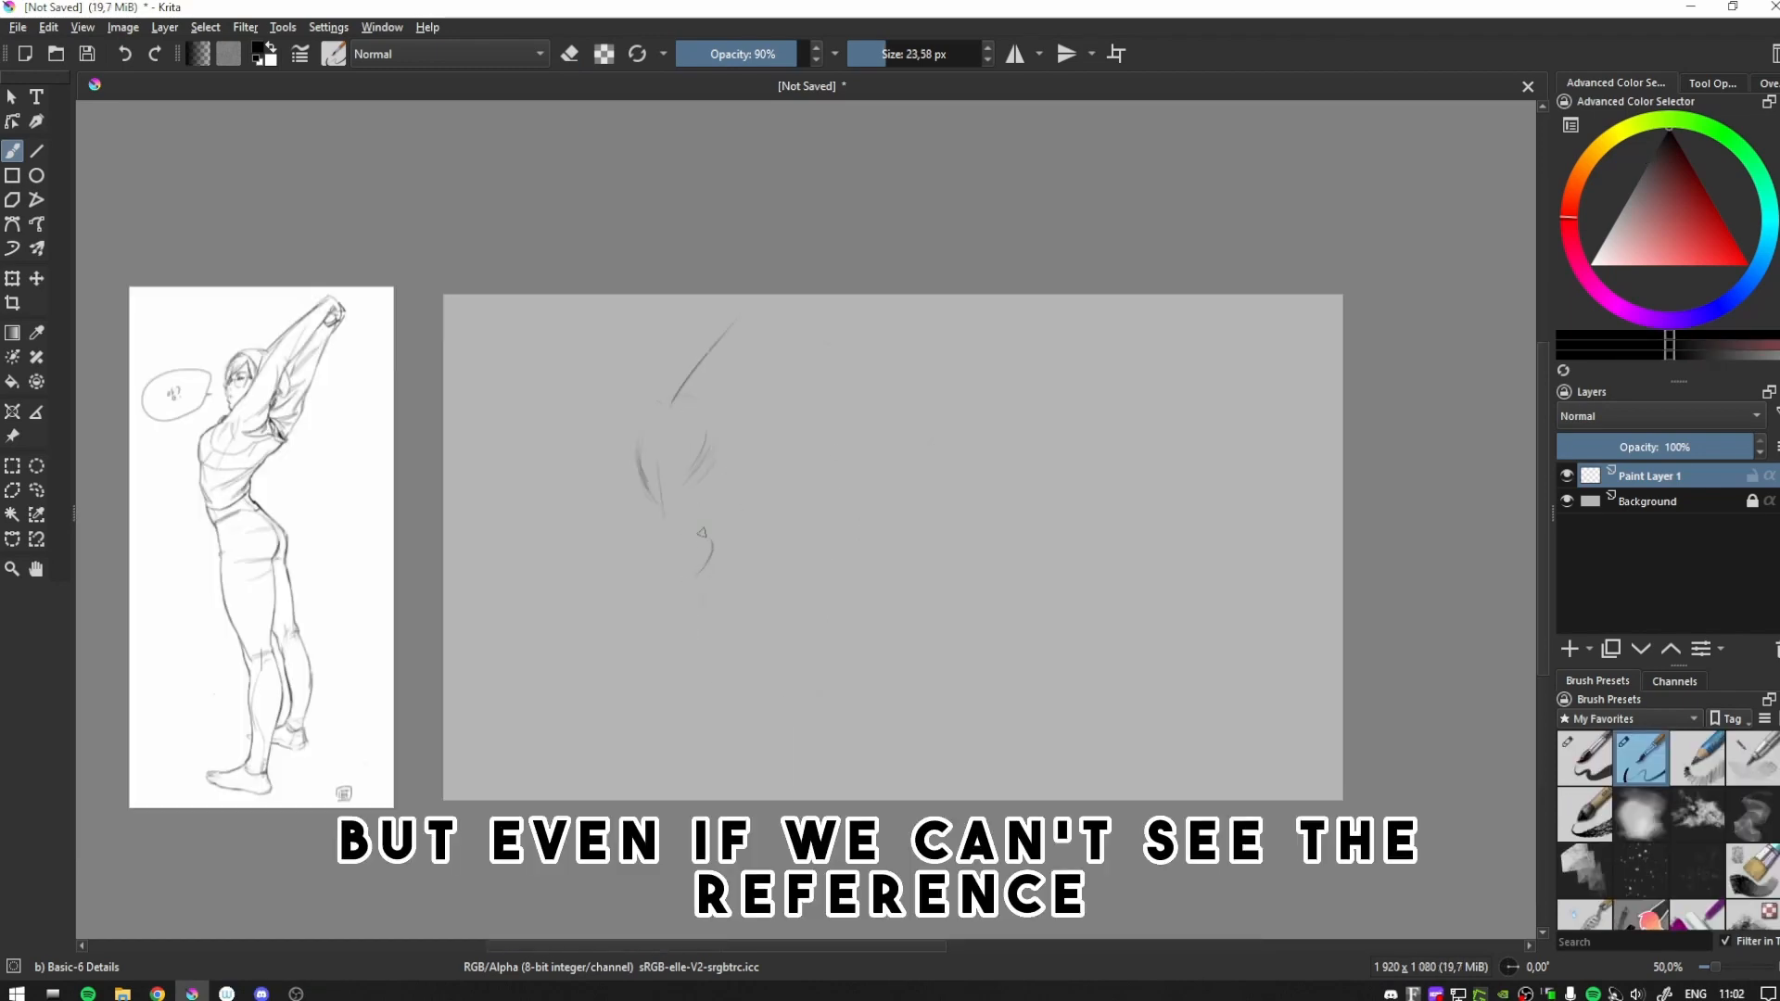
- Redraw the hip curve of the arms-raised stretching figure and sketch the lines running down to the thigh
key(ctrl+z)
drag(719, 536, 702, 583)
mouse_move(693, 500)
mouse_down()
mouse_move(733, 579)
mouse_move(643, 488)
mouse_move(661, 608)
mouse_up()
key(e)
key(e)
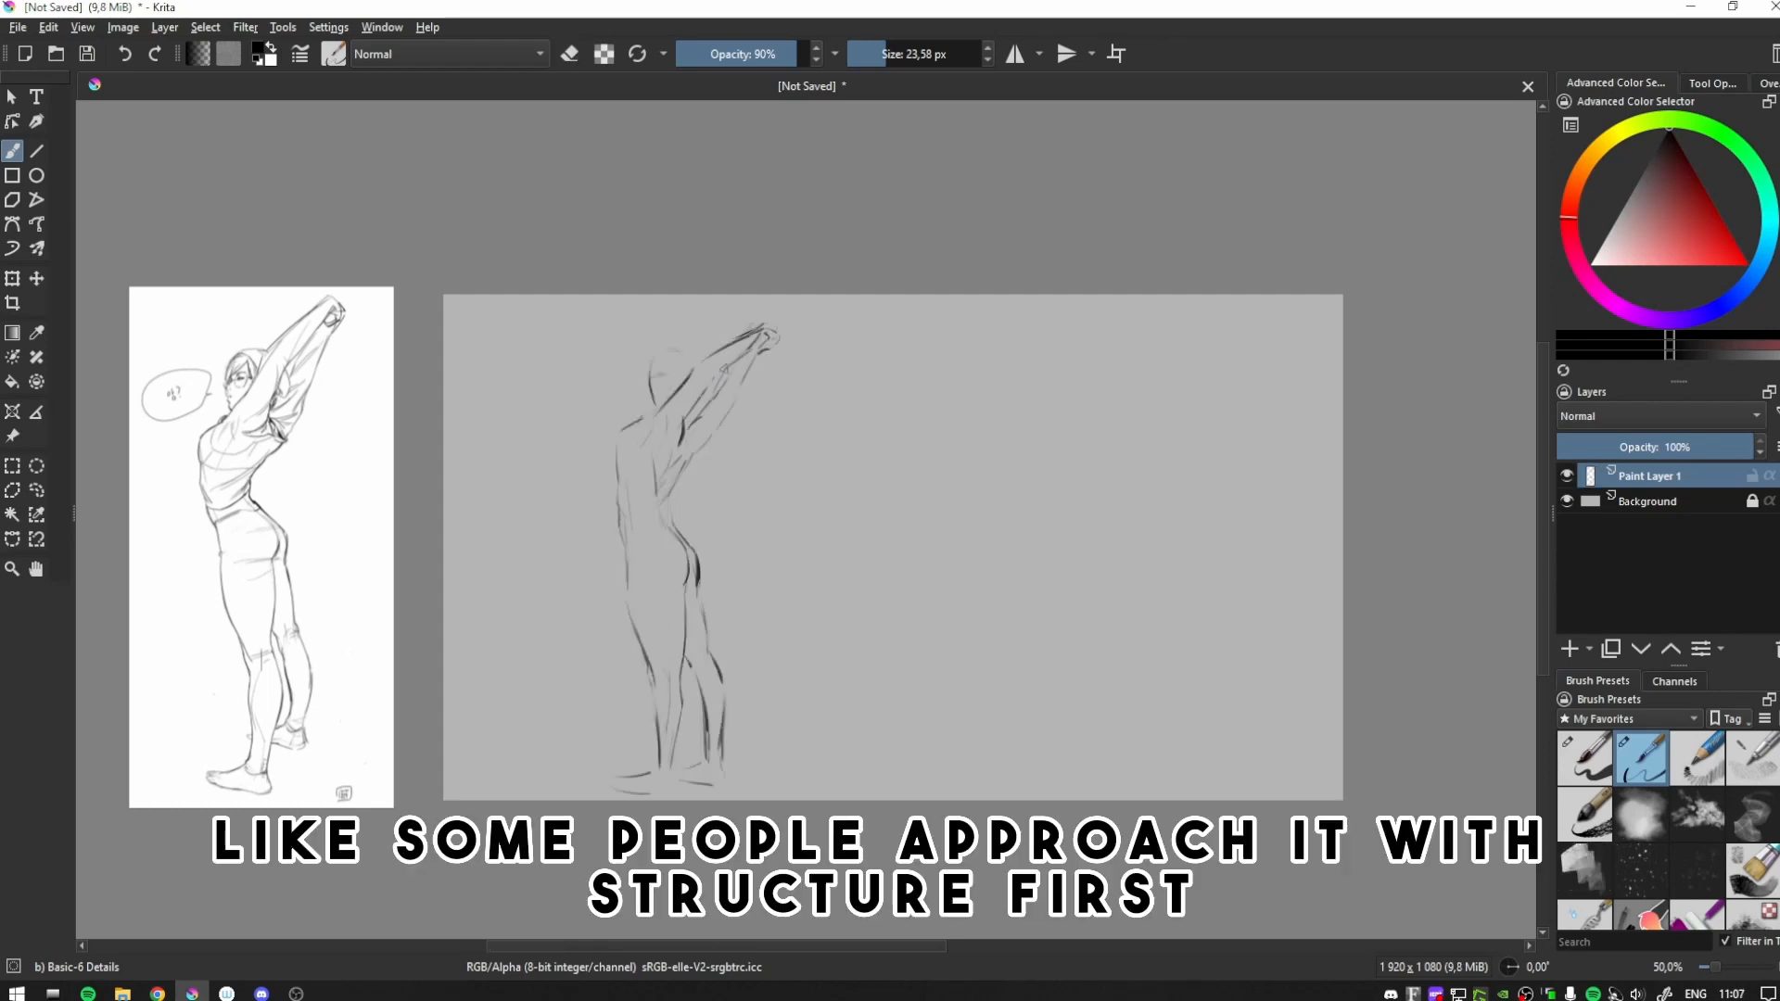
- Darken the outline of the stretching figure's rear raised arm while viewing the canvas mirrored
key(m)
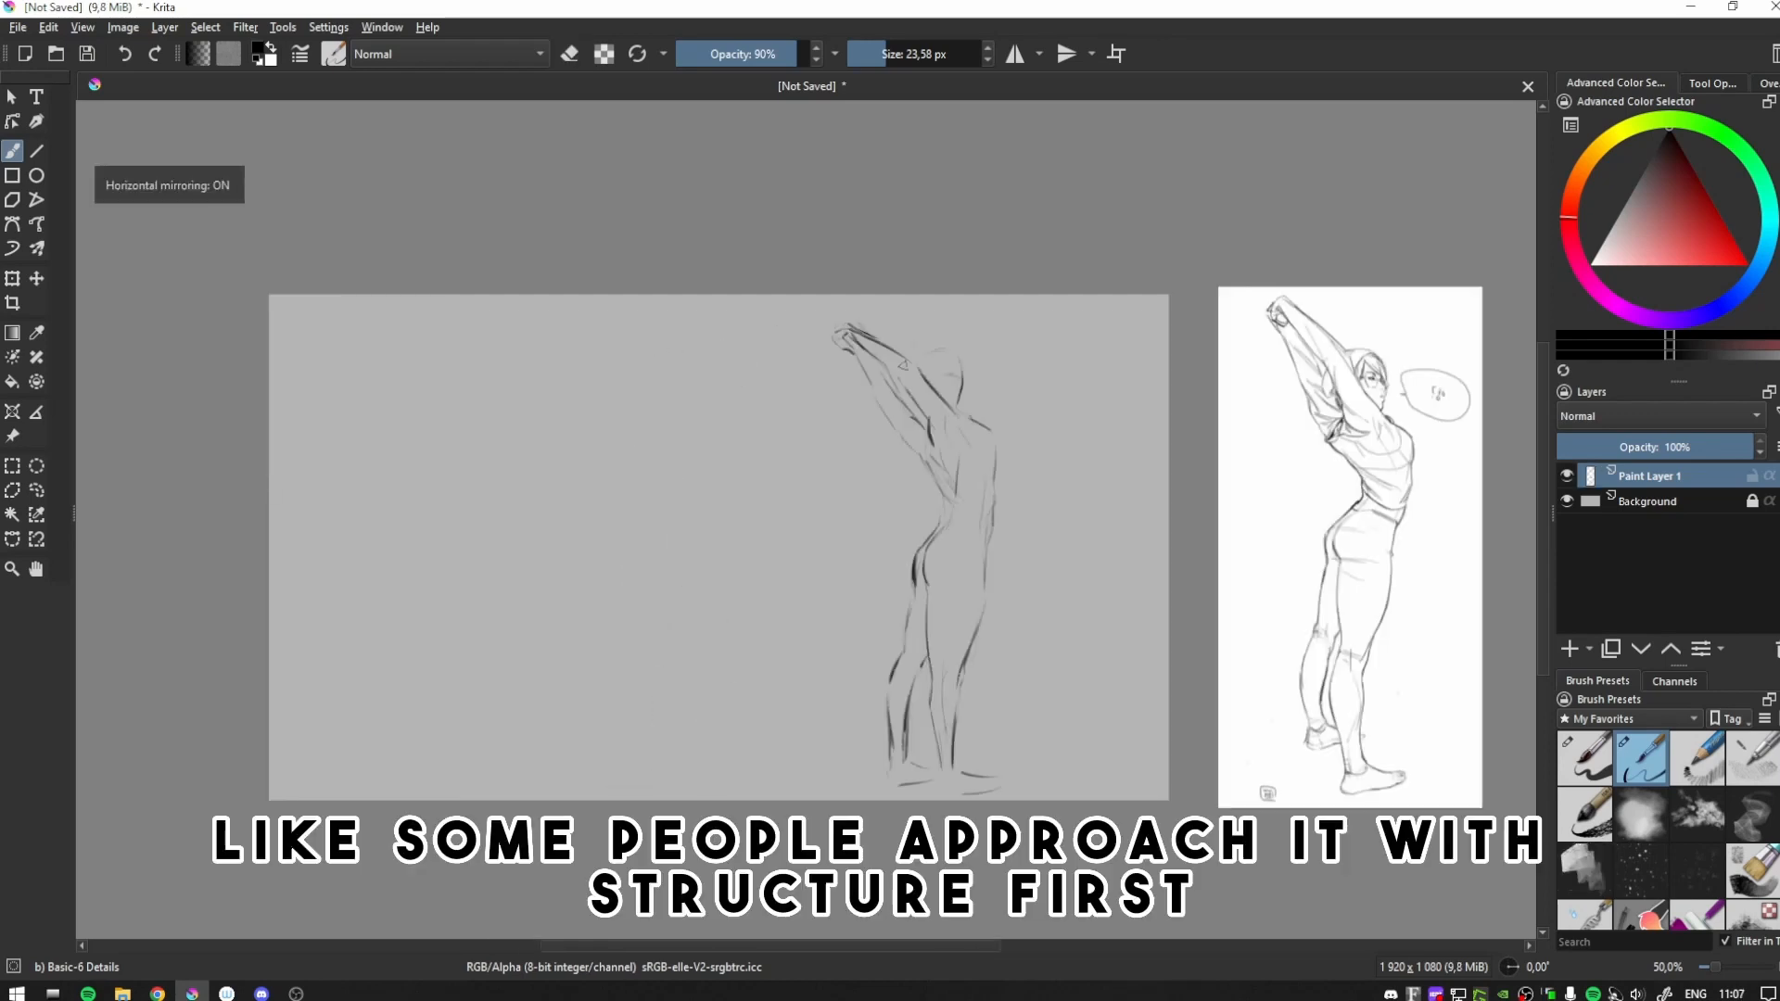
drag(858, 359, 882, 430)
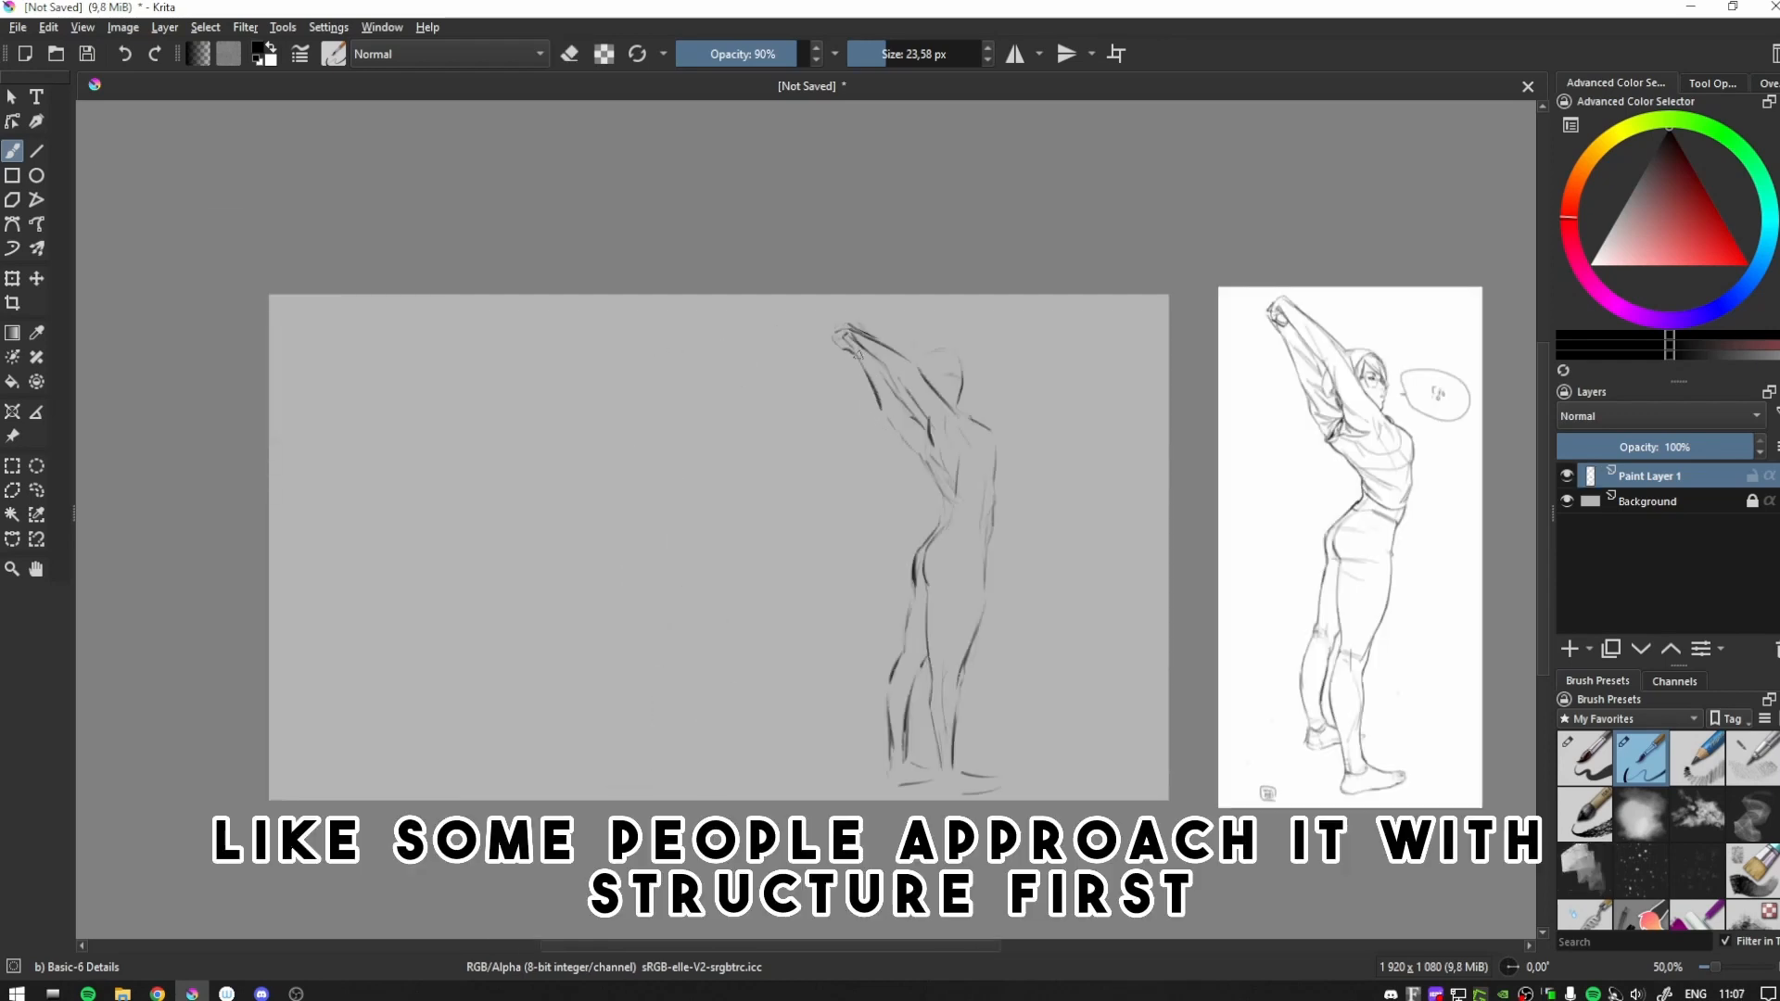
key(m)
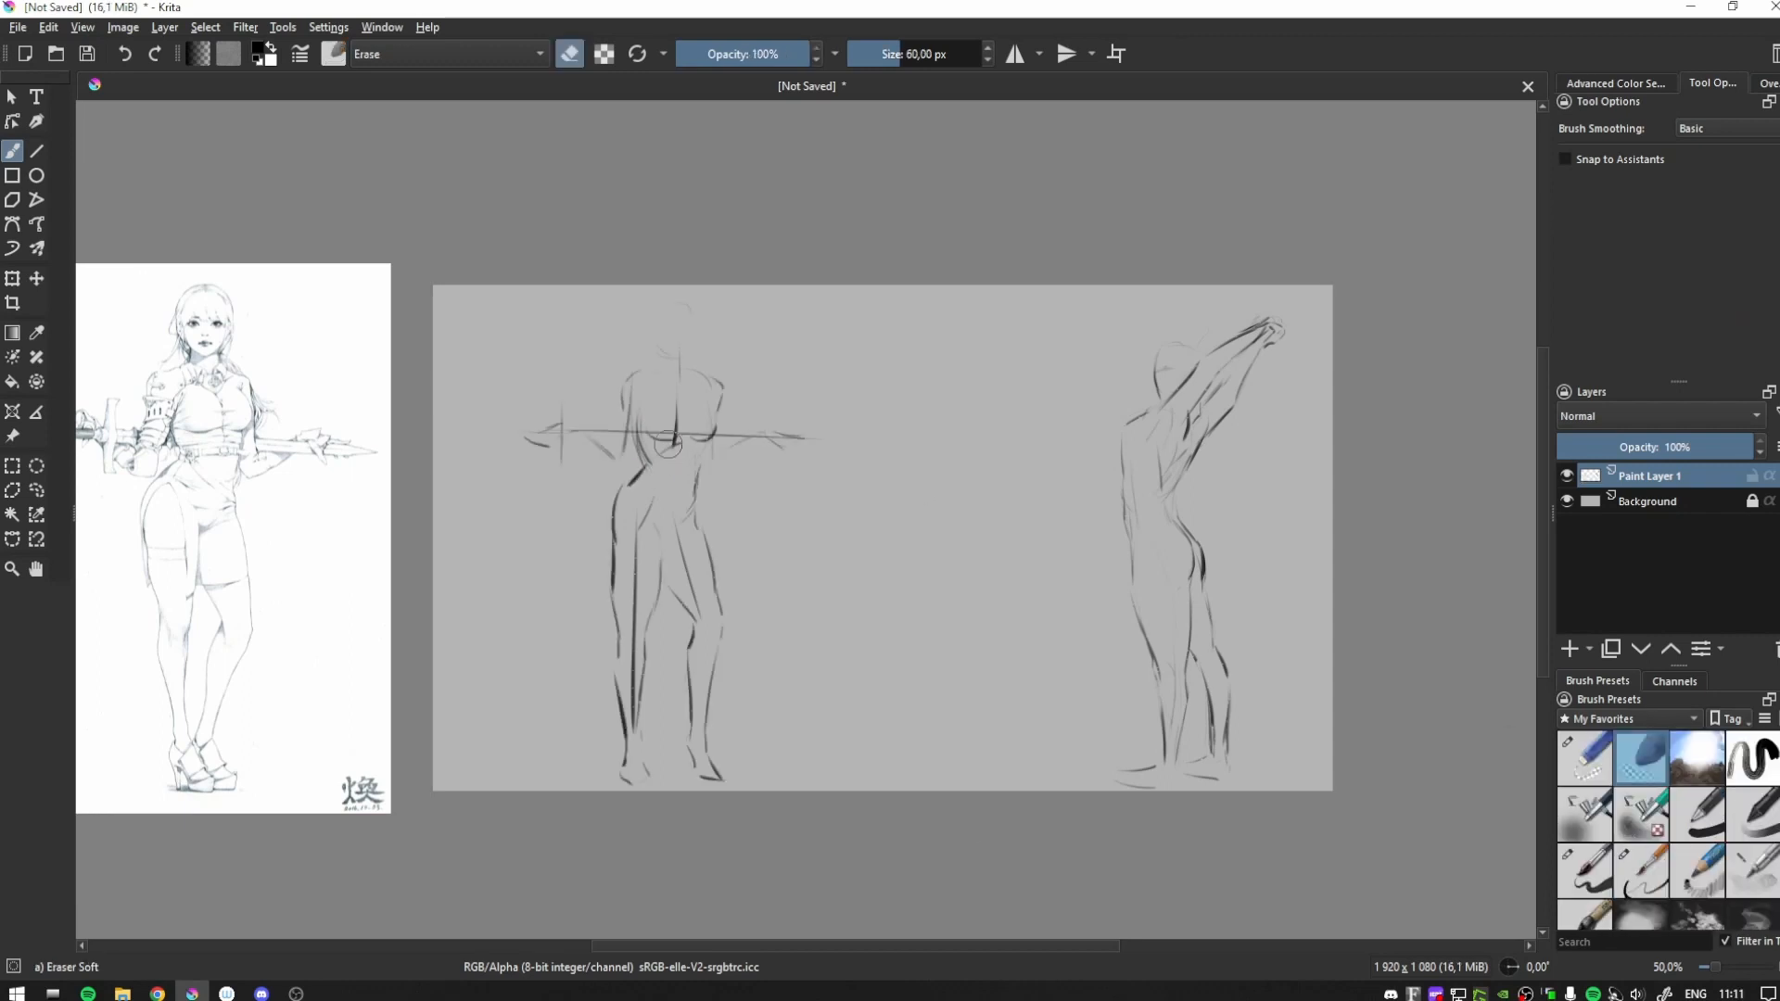
- Erase the construction lines at the chest, waist and hips of the sword-holding figure with the soft eraser
drag(669, 445, 677, 413)
mouse_move(638, 514)
mouse_down()
mouse_move(634, 649)
mouse_move(684, 560)
mouse_up()
drag(697, 470, 694, 517)
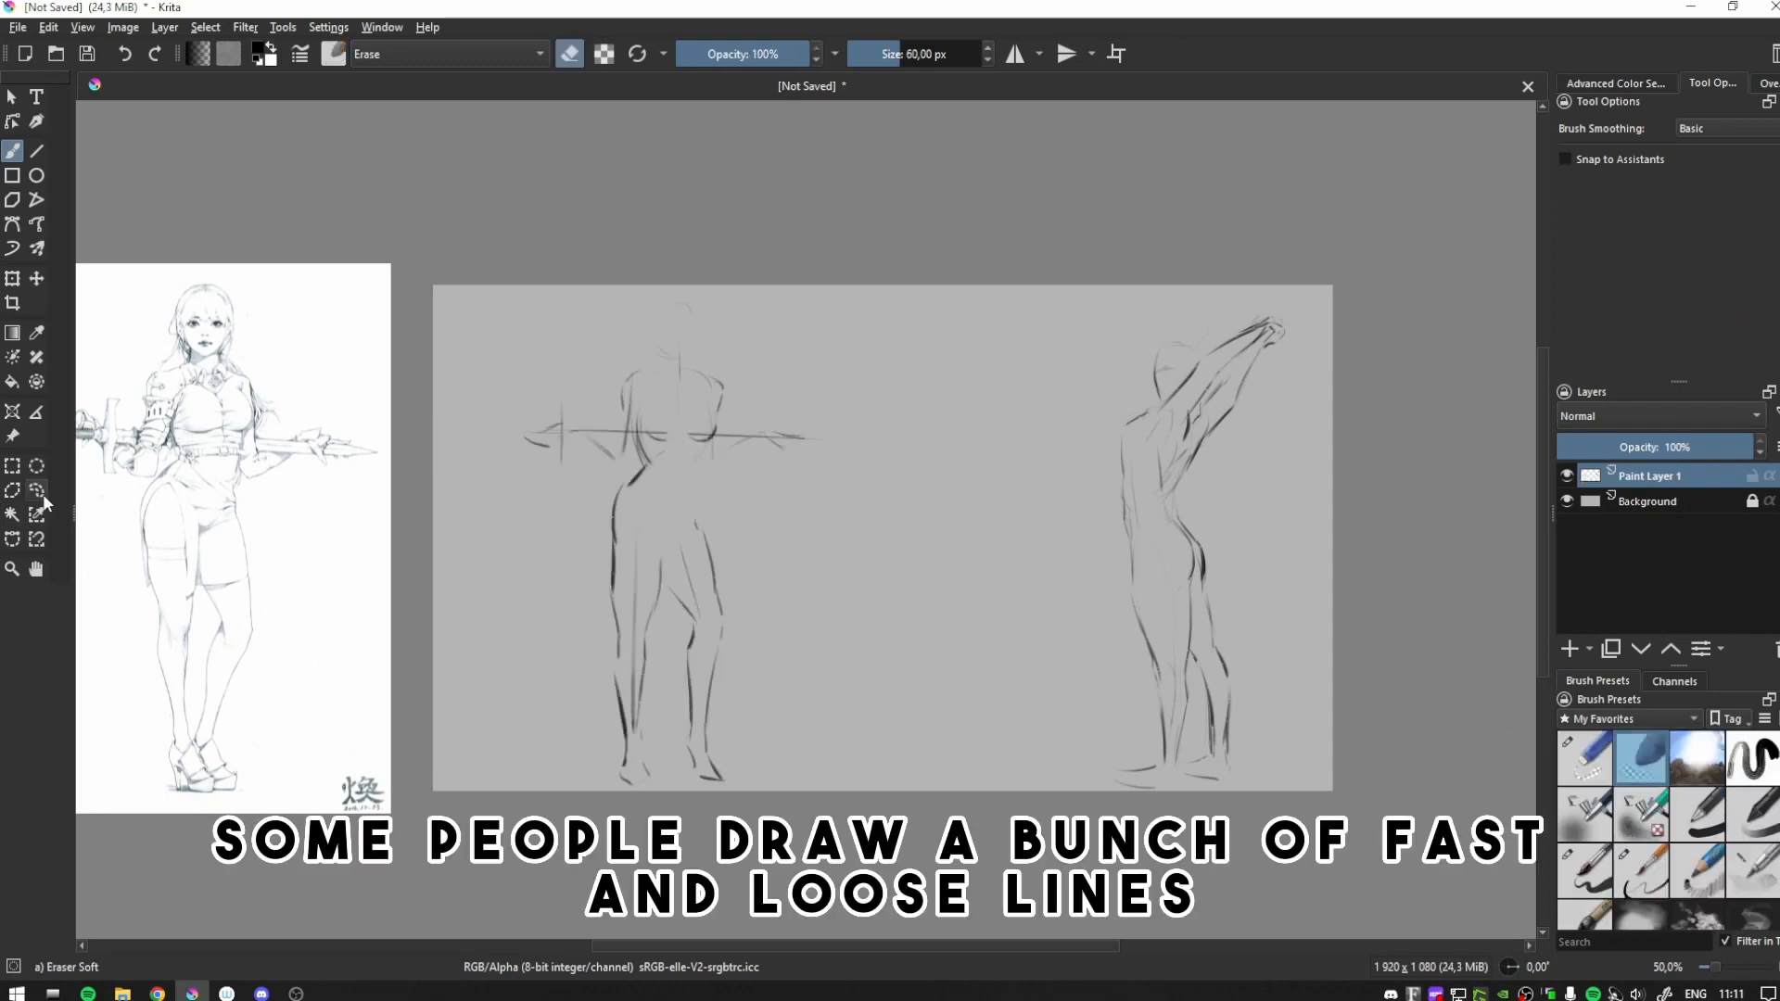
- Lasso the upper body and sword of the standing figure, nudge it into line with the legs and deselect
click(39, 493)
drag(501, 464, 508, 437)
click(11, 282)
drag(478, 529, 467, 537)
key(m)
key(m)
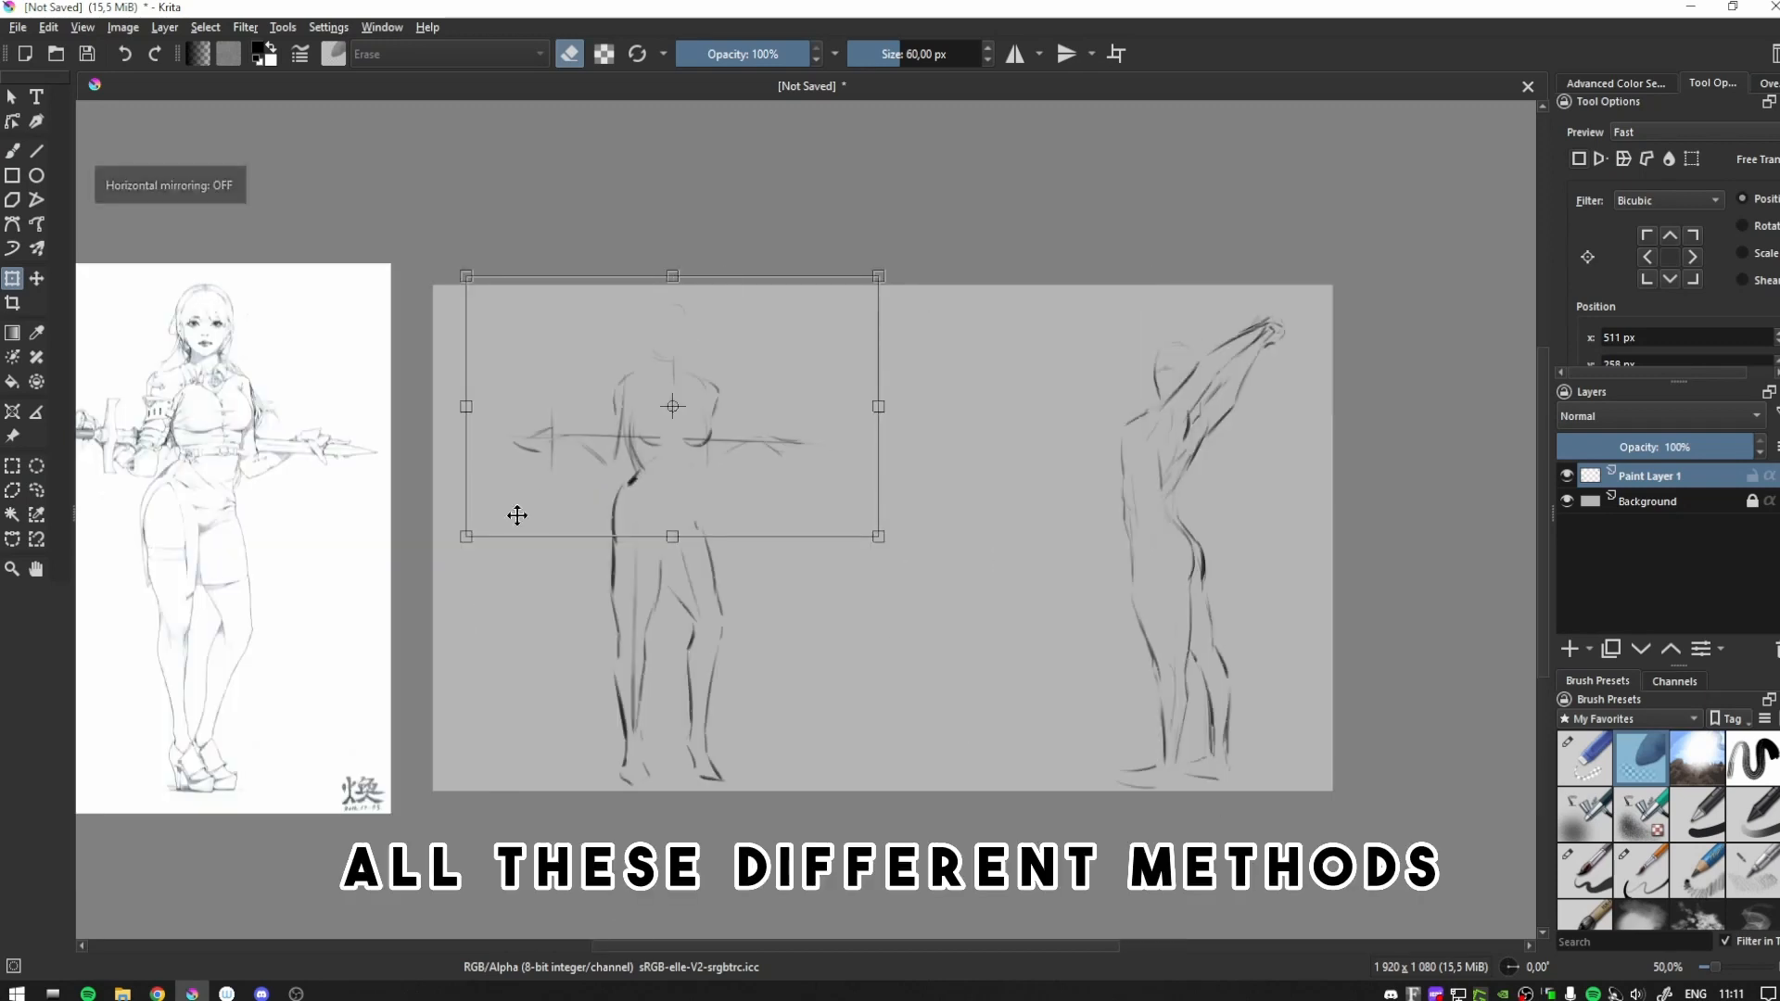
drag(643, 434, 648, 429)
drag(698, 266, 702, 267)
click(12, 466)
click(557, 519)
- Sketch the samurai's torso and clothing lines around the arms with the Basic-6 Details brush, undoing the sword strokes
click(13, 151)
click(1642, 871)
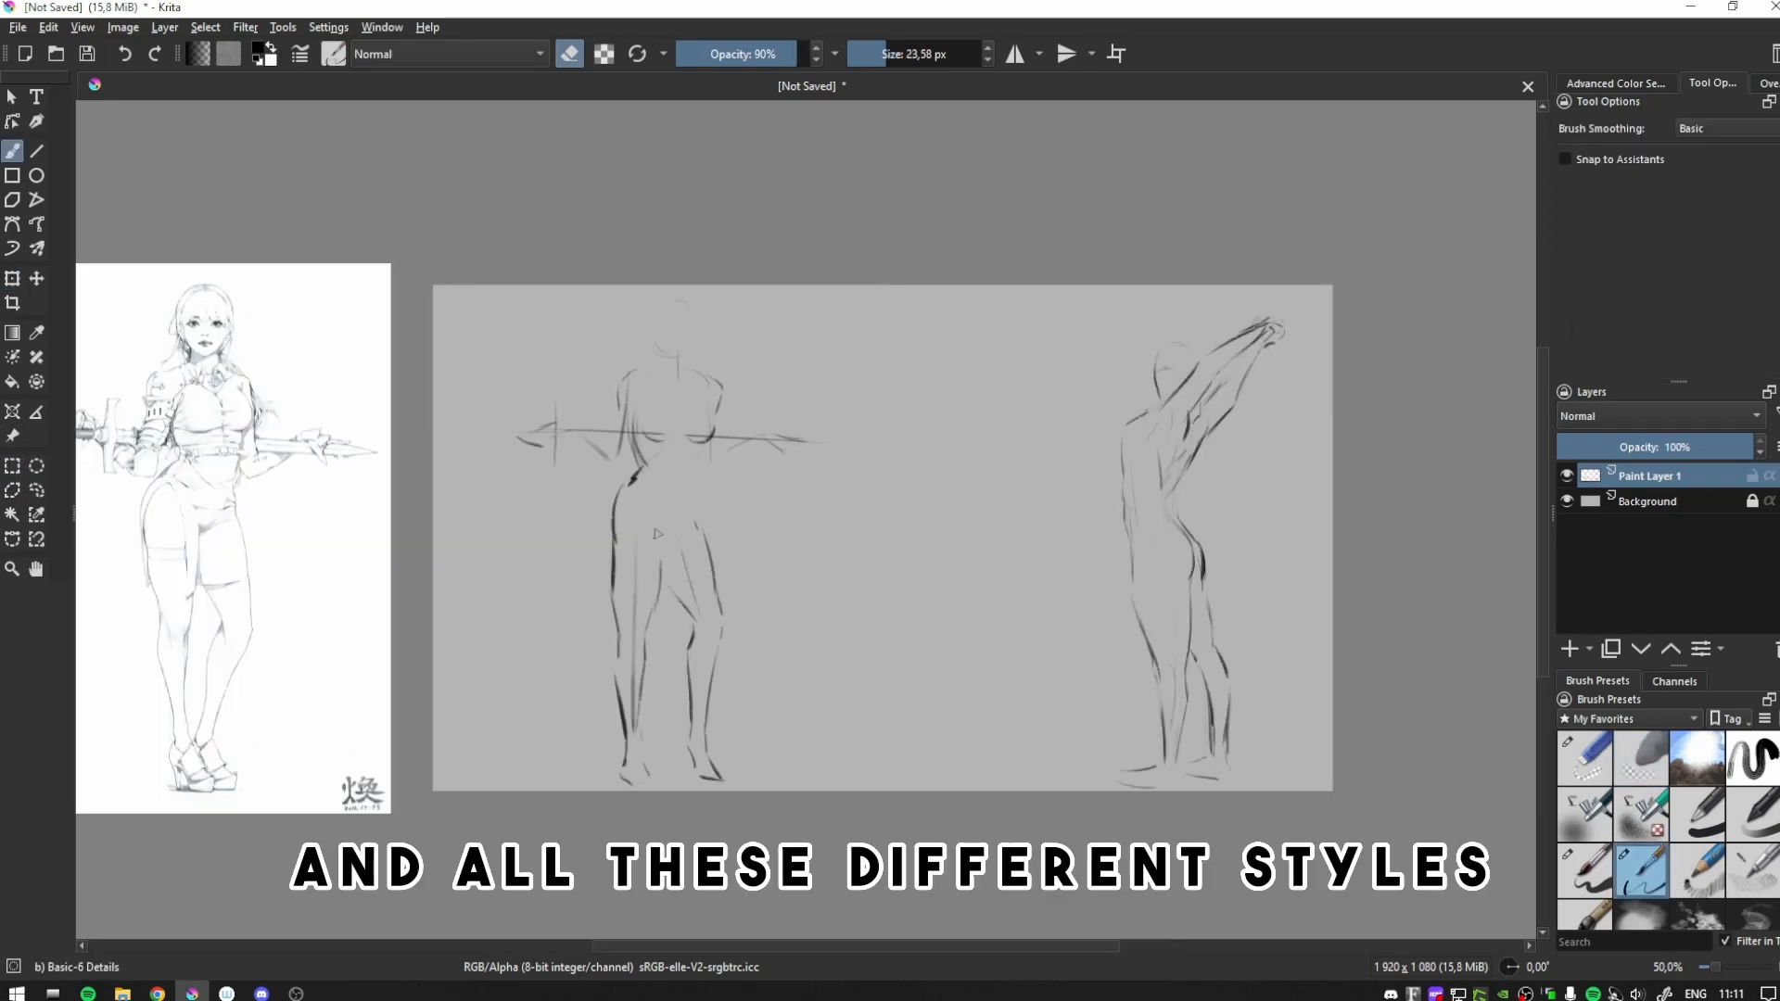
key(e)
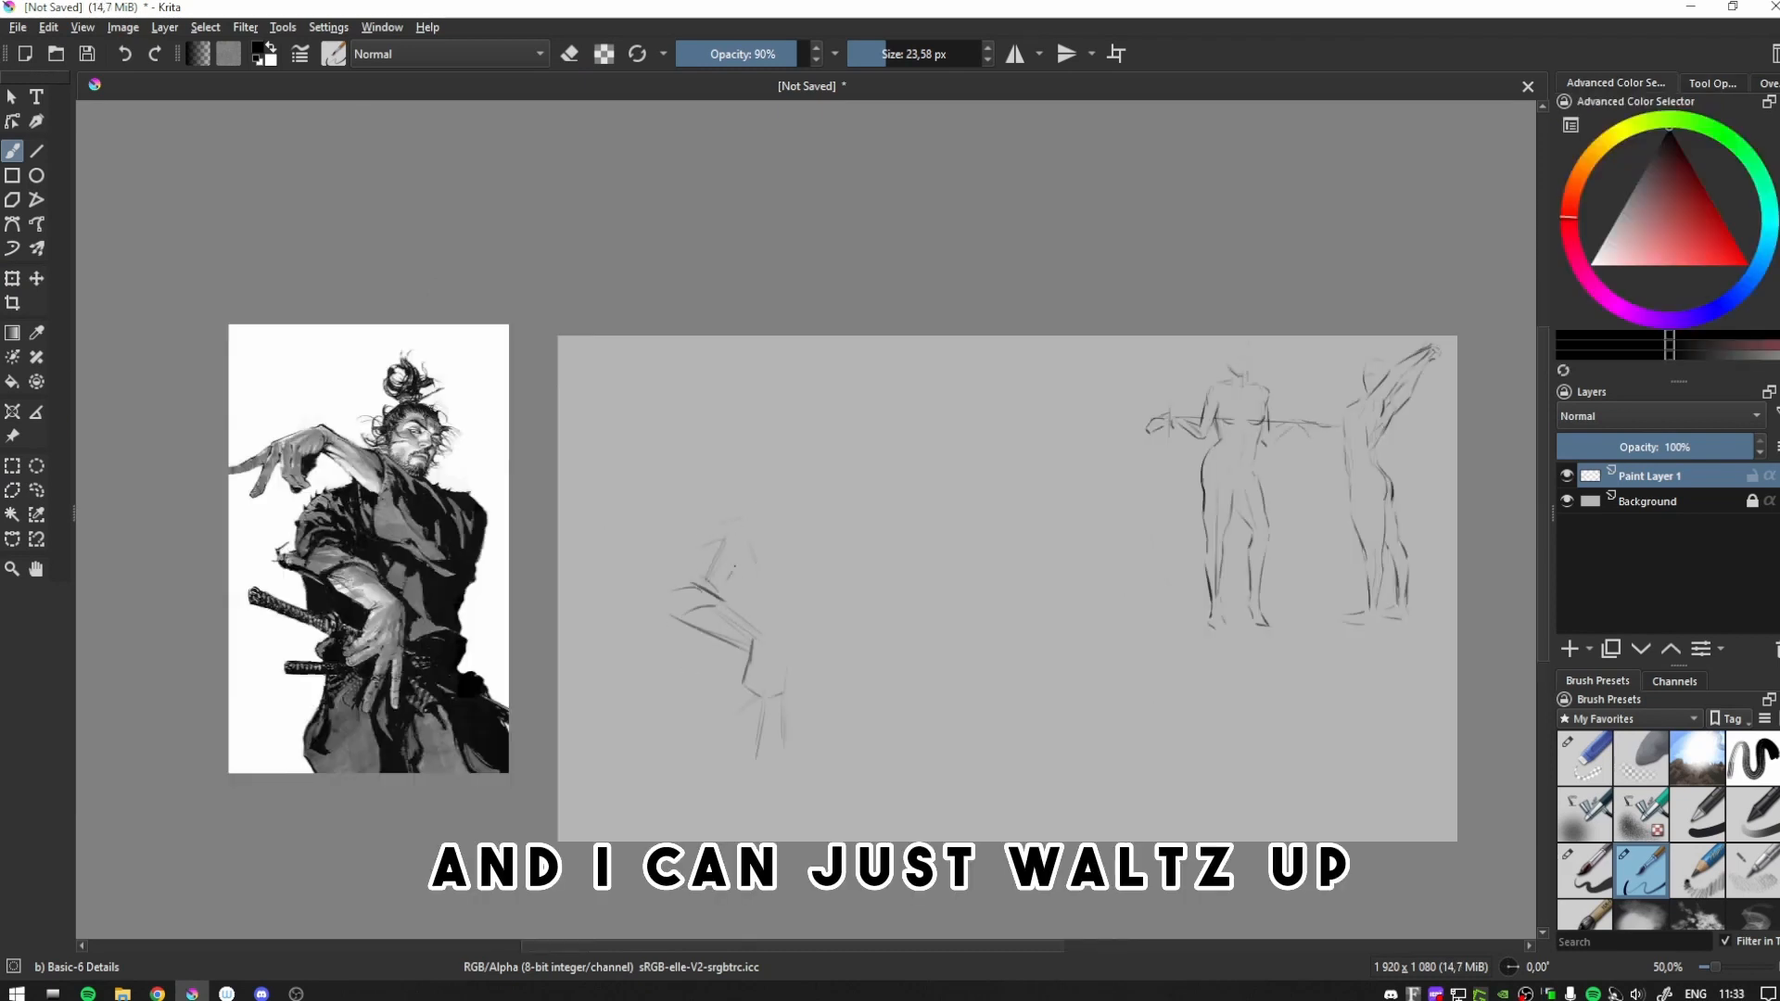
mouse_move(759, 563)
mouse_down()
mouse_move(814, 611)
mouse_move(849, 613)
mouse_move(808, 674)
mouse_up()
drag(628, 628, 730, 671)
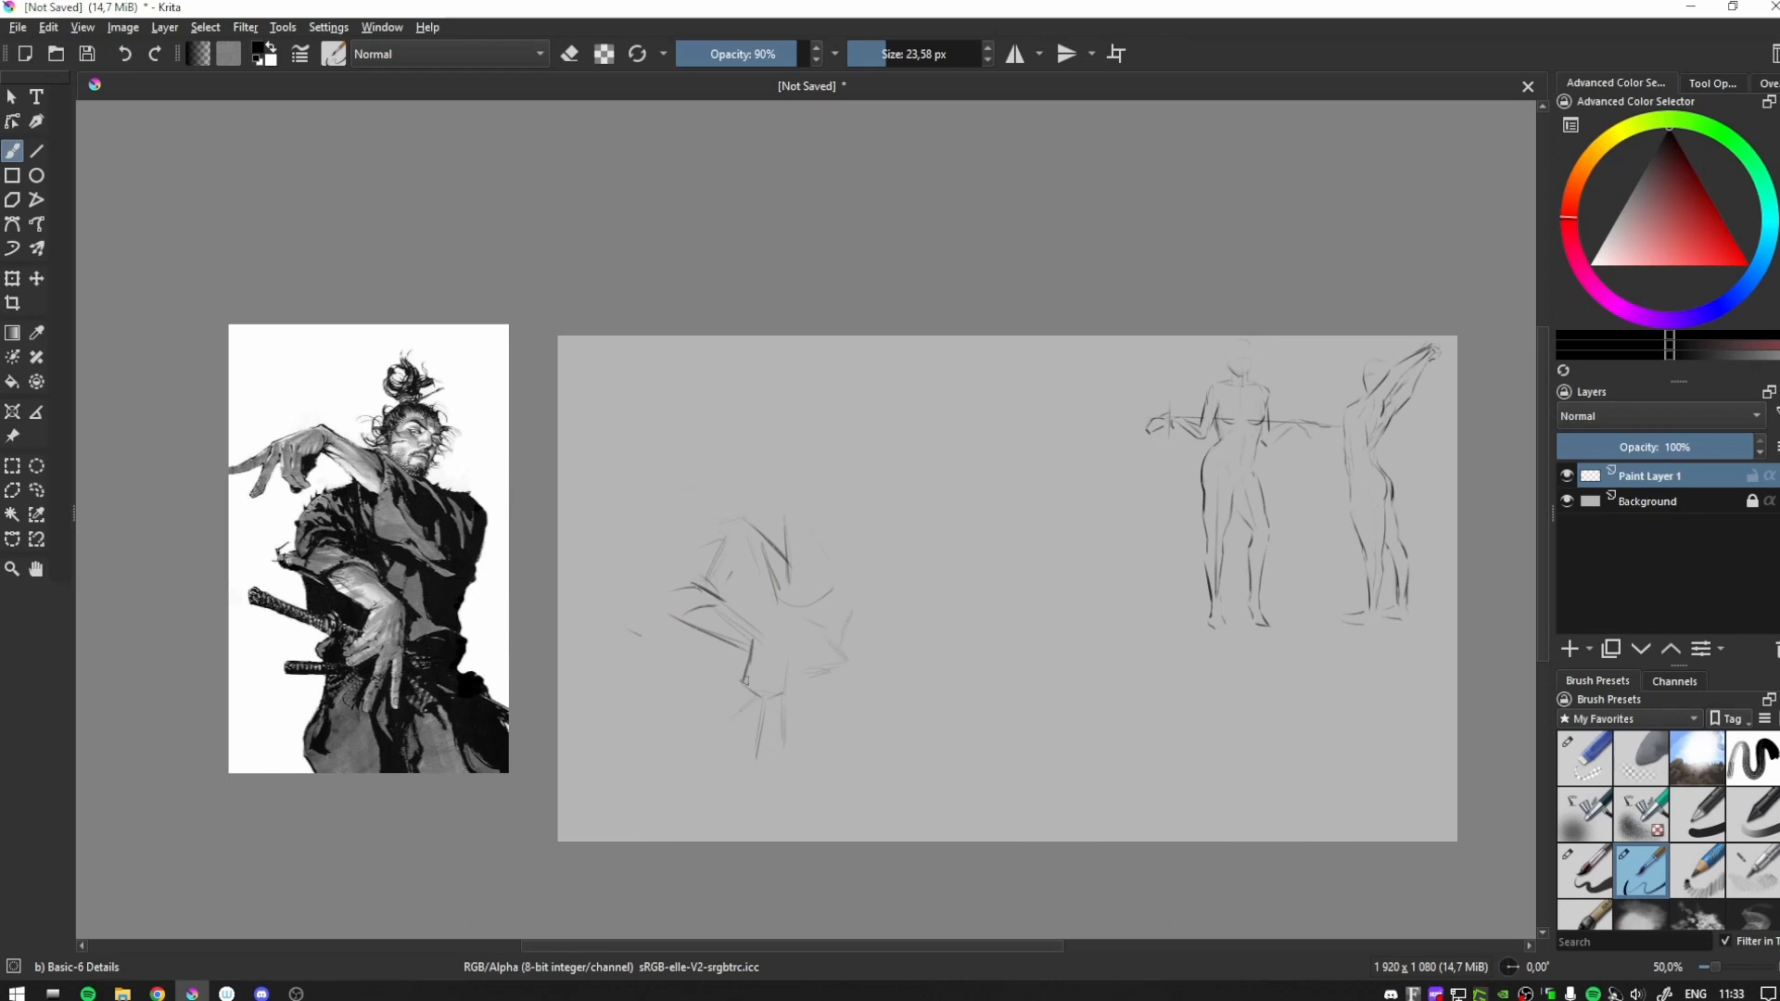
drag(637, 627, 730, 666)
key(ctrl+z)
key(ctrl+z)
mouse_move(670, 687)
mouse_down()
mouse_move(706, 686)
mouse_move(703, 735)
mouse_up()
drag(700, 749, 706, 778)
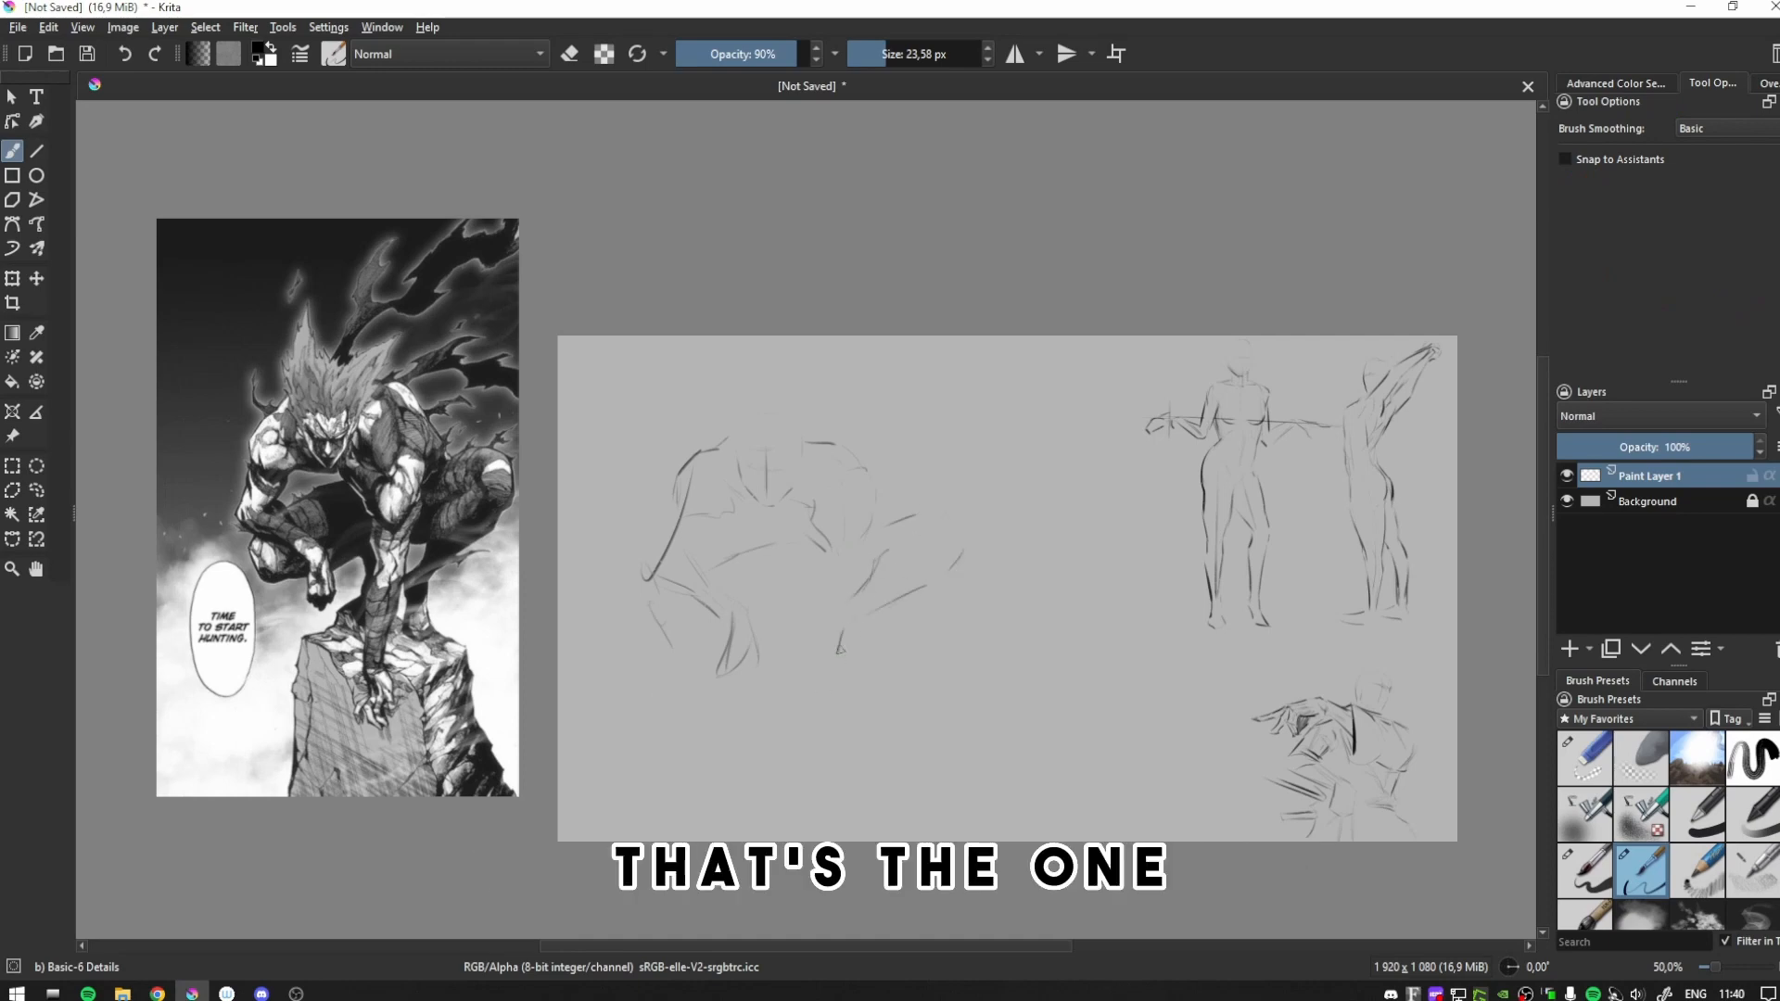
- Sketch contour strokes for the crouching manga figure's foot and bent leg
drag(819, 675, 838, 694)
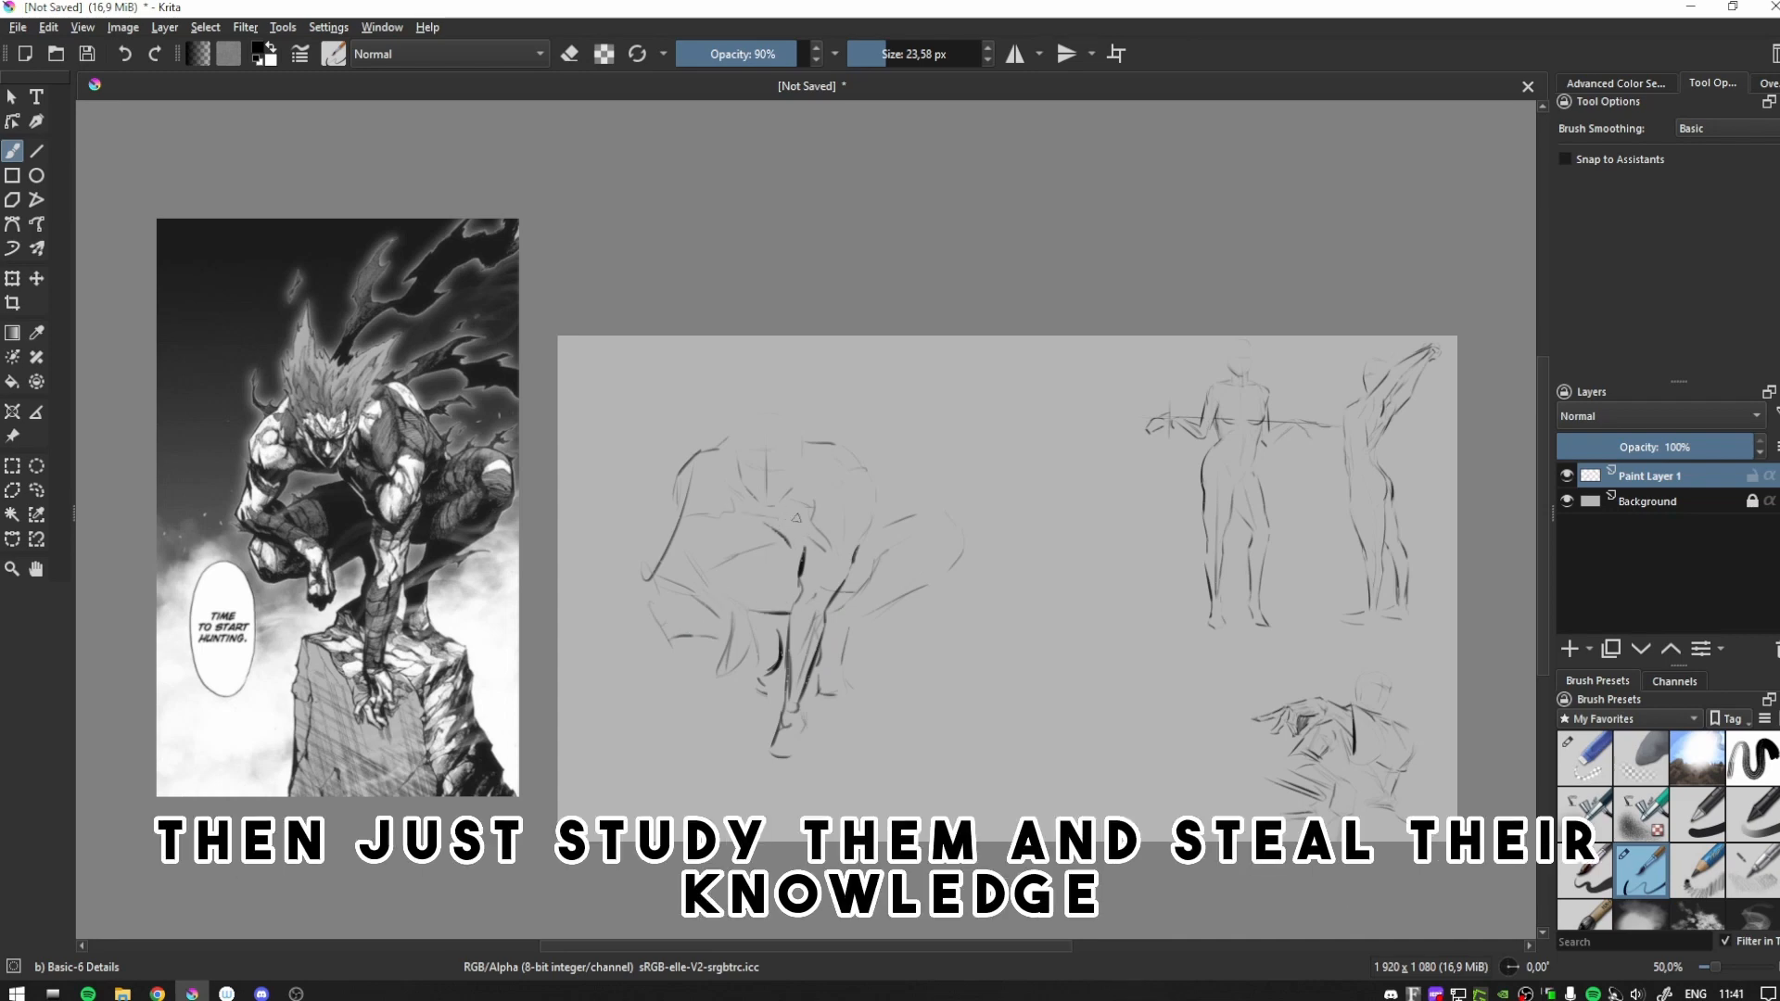
mouse_move(753, 525)
mouse_down()
mouse_move(786, 537)
mouse_move(687, 564)
mouse_up()
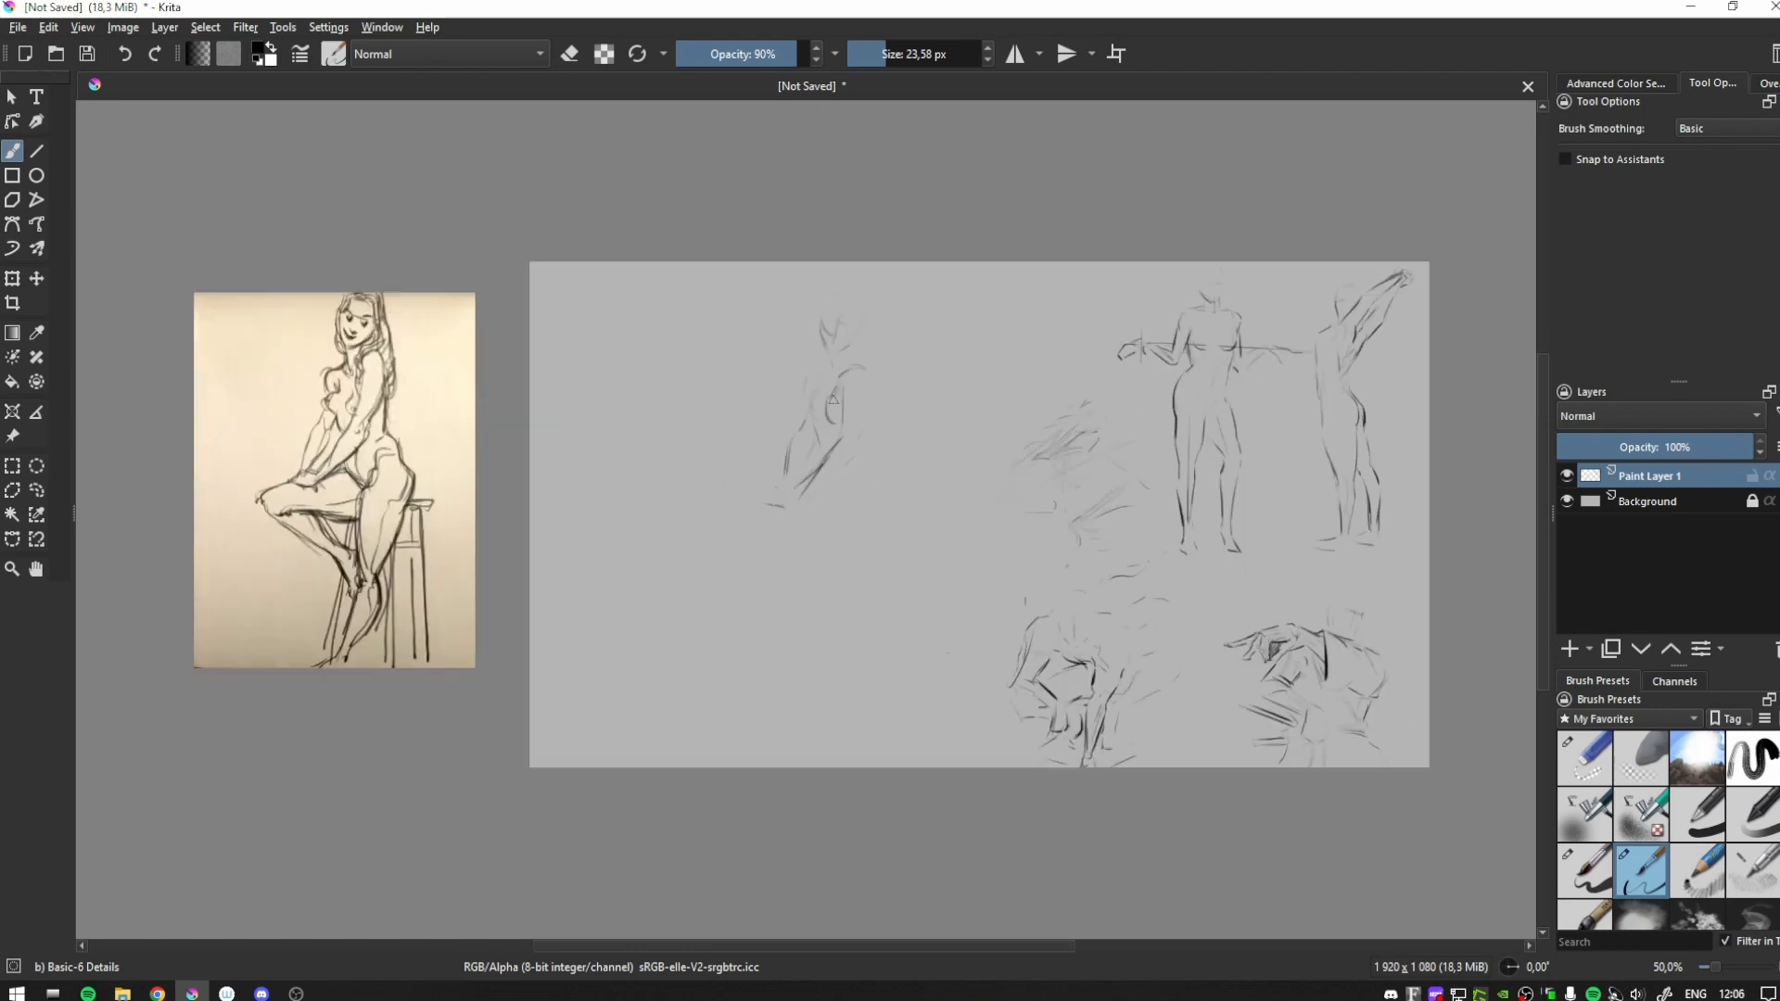
- Clean up the torso of the seated woman study and draw the stool leg, her lower leg and the long hair
key(e)
mouse_move(819, 383)
mouse_down()
mouse_move(814, 422)
mouse_move(821, 386)
mouse_up()
key(e)
mouse_move(892, 562)
mouse_down()
mouse_move(892, 642)
mouse_move(889, 681)
mouse_up()
drag(857, 614, 849, 685)
key(ctrl+z)
drag(851, 649, 830, 700)
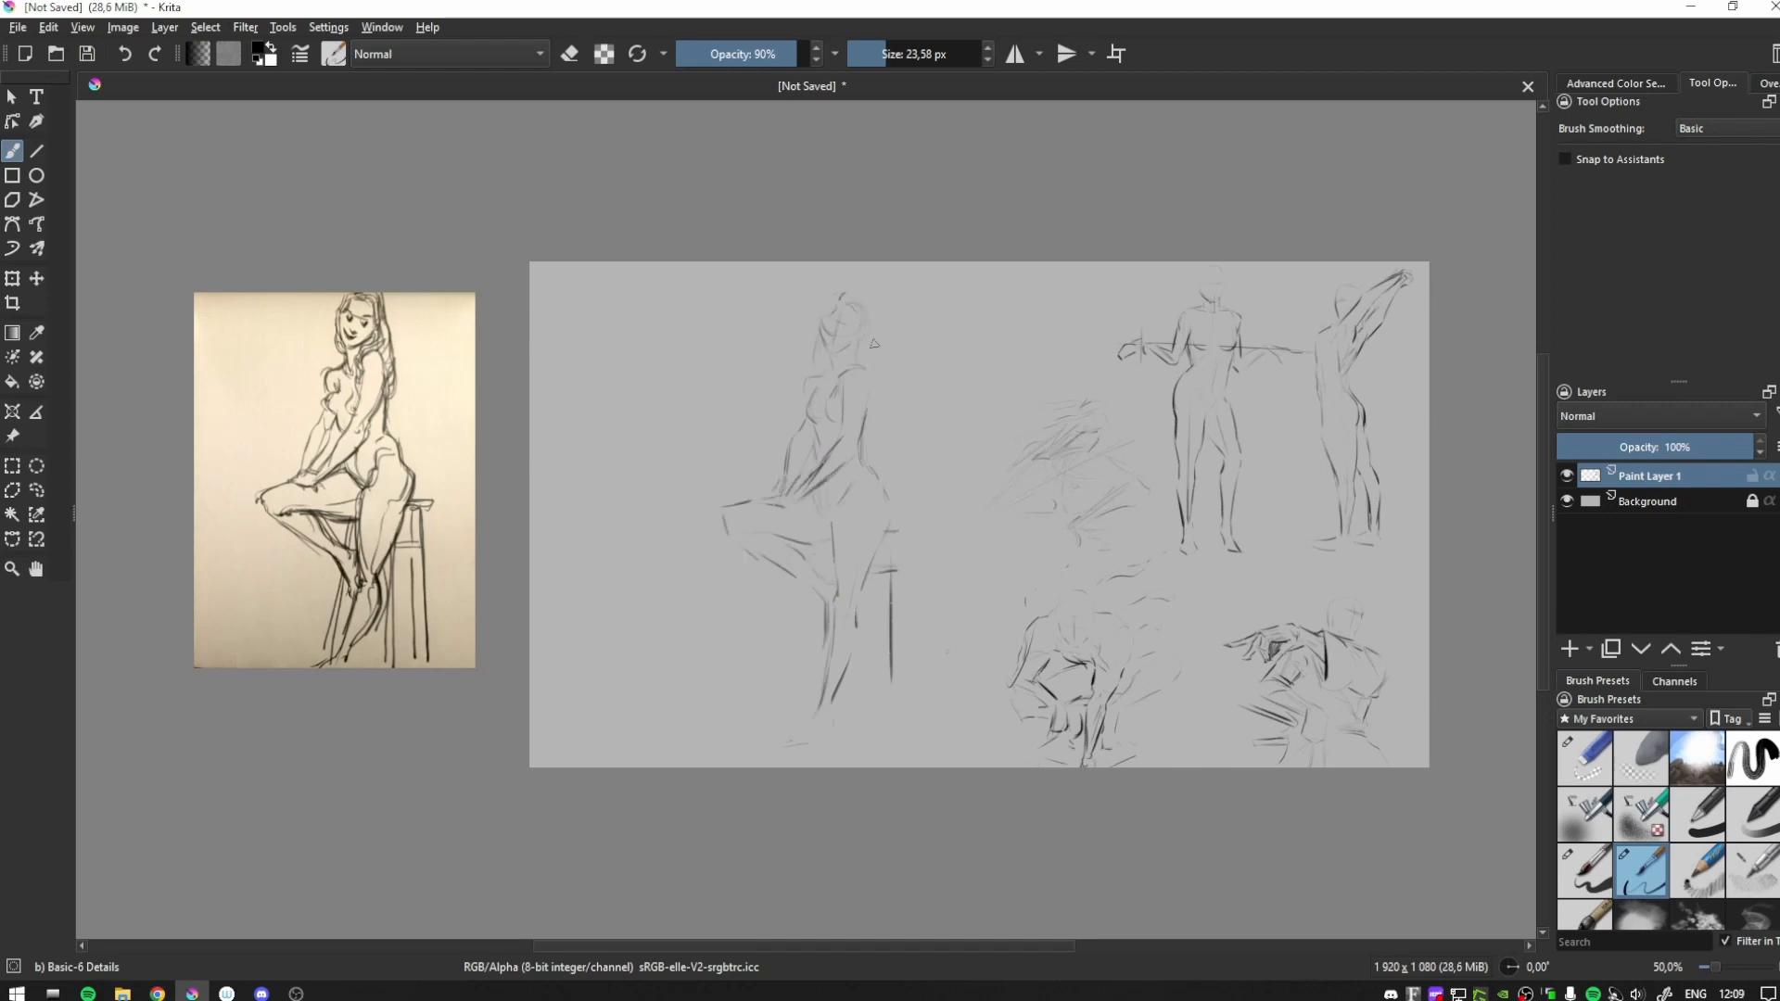
drag(871, 320, 877, 400)
key(ctrl+z)
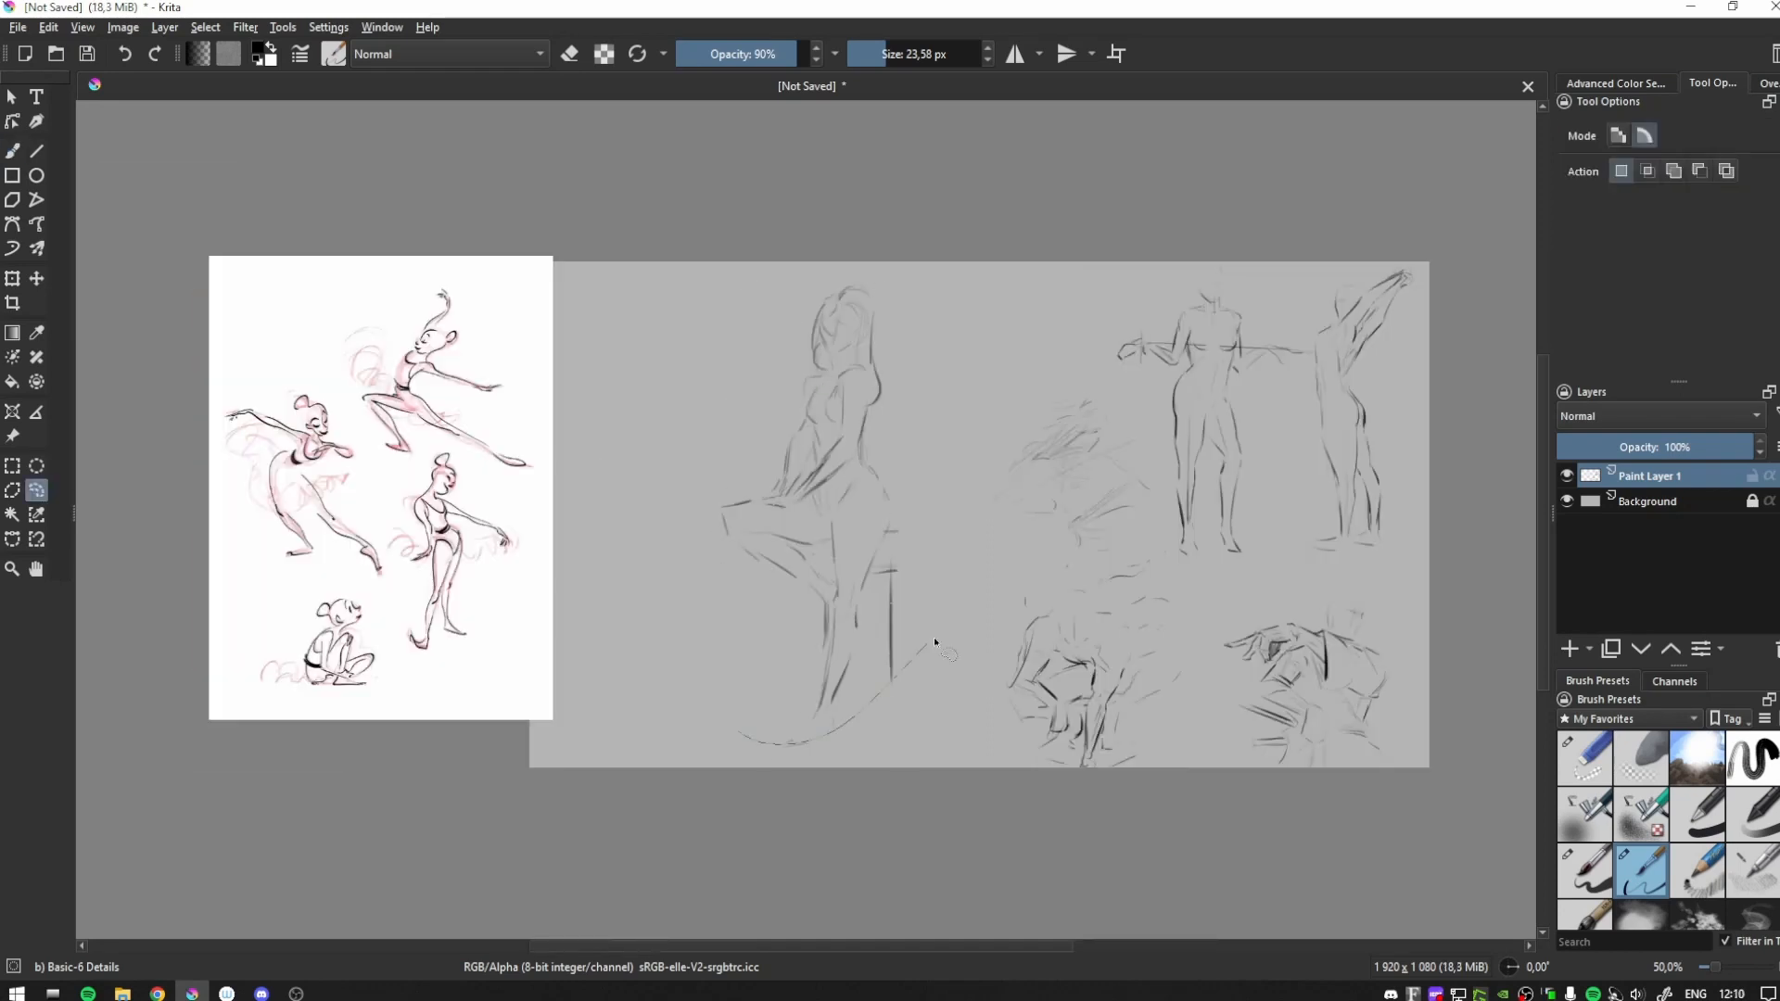
- Select the seated woman study, scale it down, move it up beside the other sketches and deselect
drag(696, 334, 1039, 760)
key(ctrl+t)
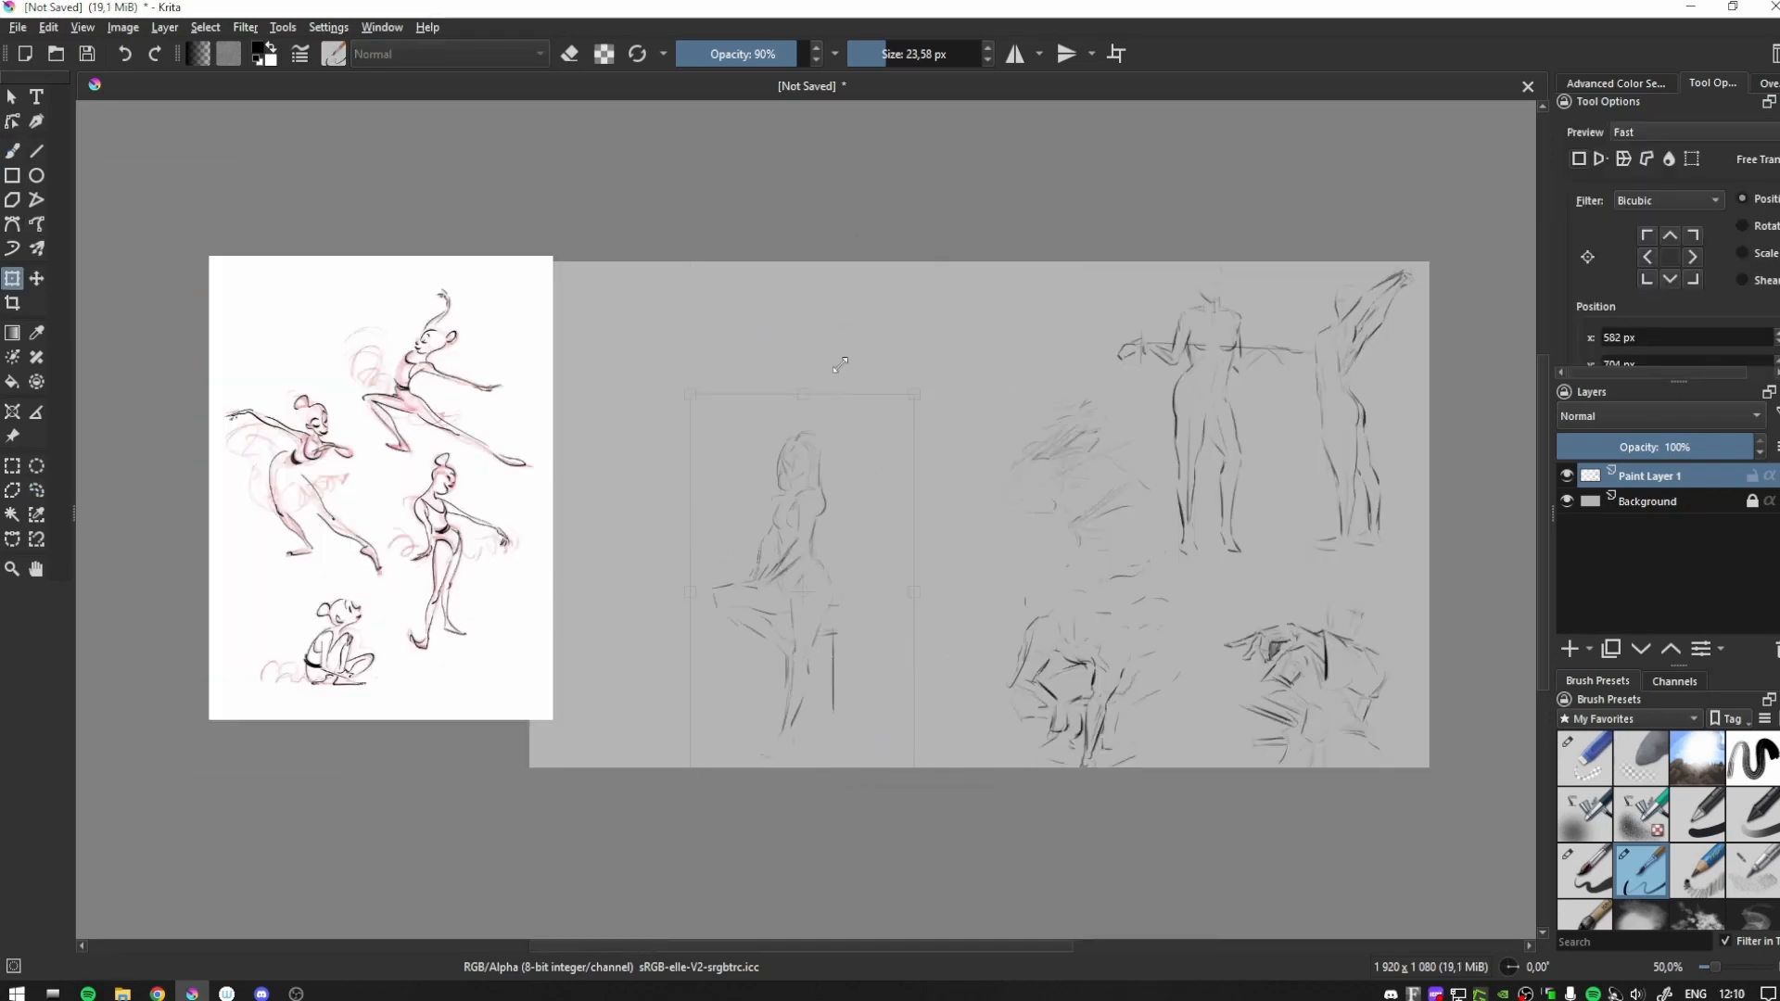
drag(816, 495, 918, 369)
click(12, 466)
click(120, 501)
- Lasso the faint sketch beside the sword-holding figure, duplicate it to darken its lines and merge the copy down
click(36, 491)
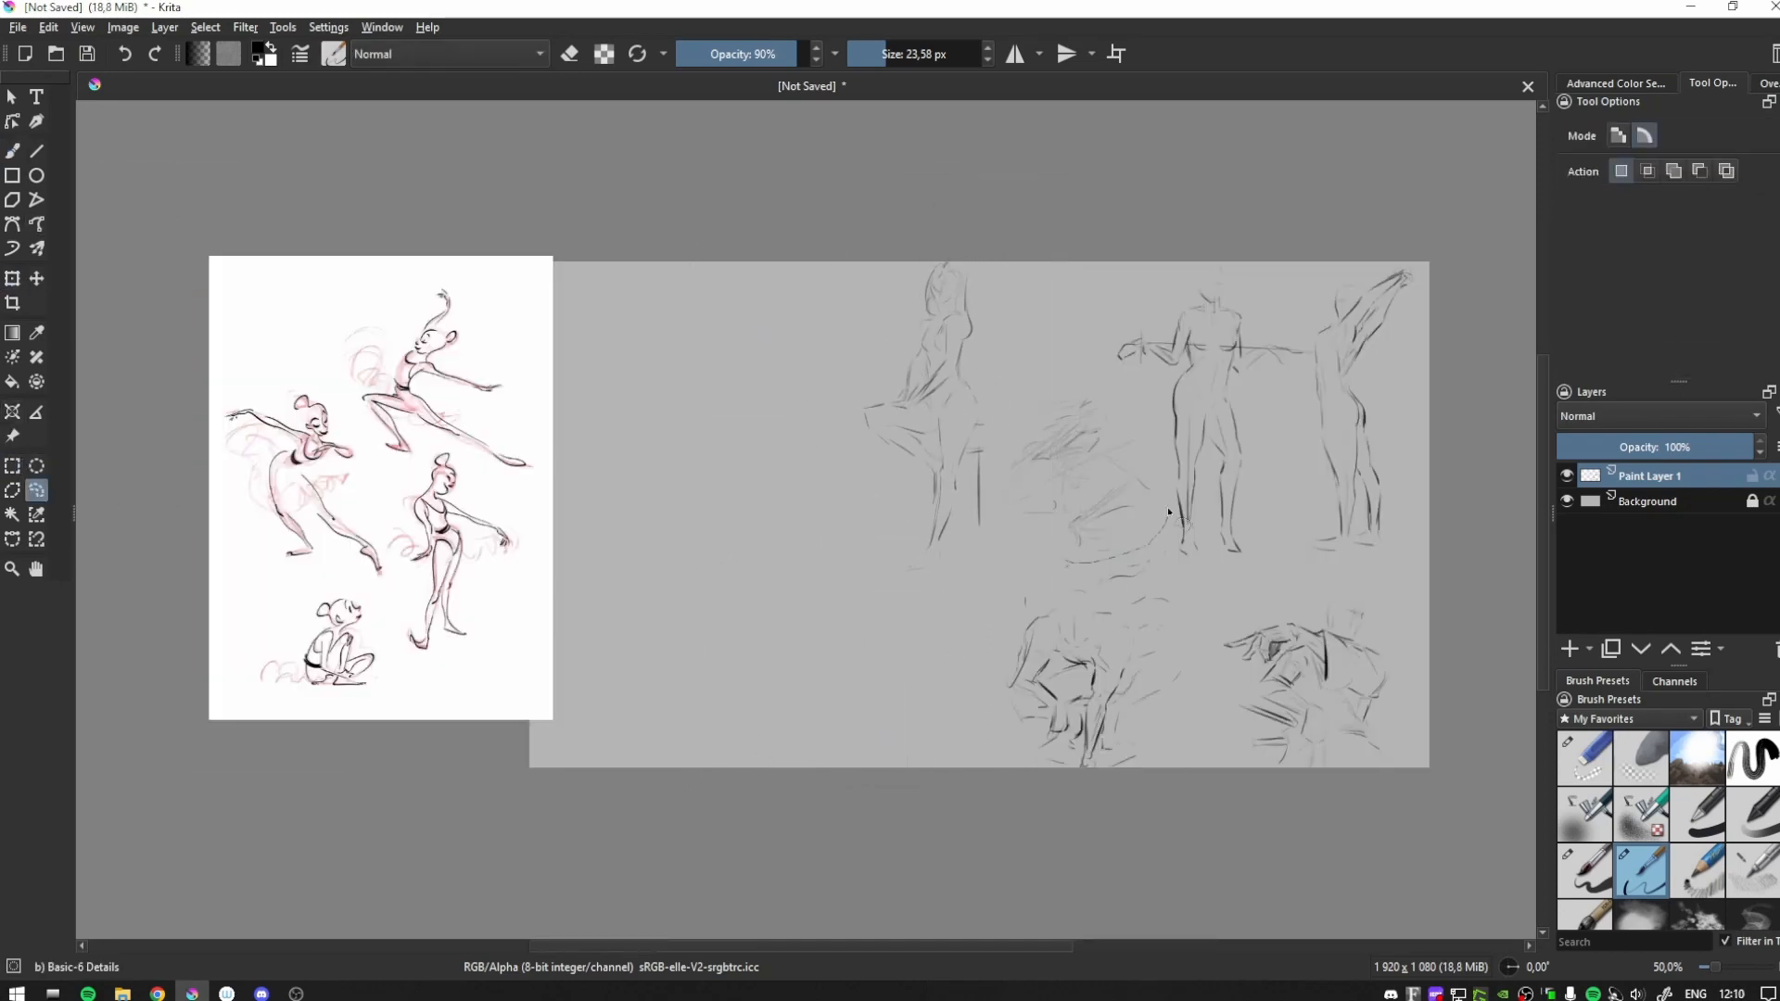
drag(1020, 396, 1078, 376)
right_click(1113, 493)
click(1183, 621)
key(ctrl+e)
- Move the ballet dancers reference image clear of the canvas and return to the brush
click(12, 435)
drag(381, 473, 323, 500)
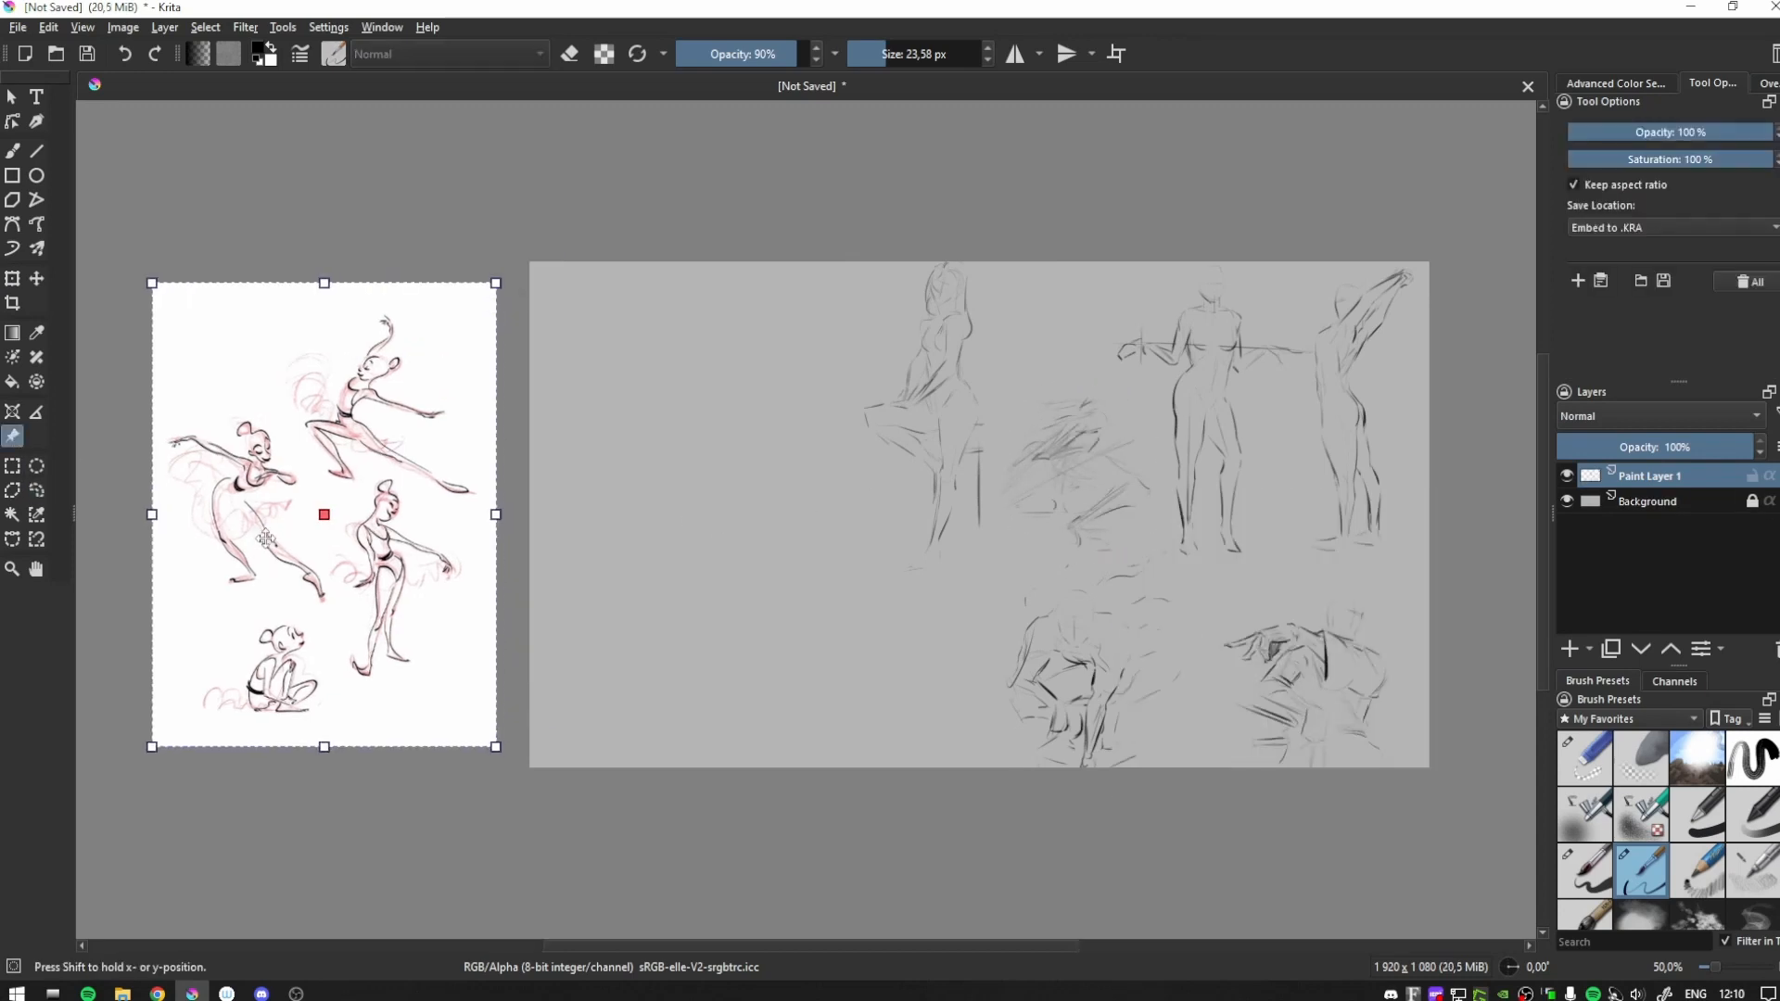
key(b)
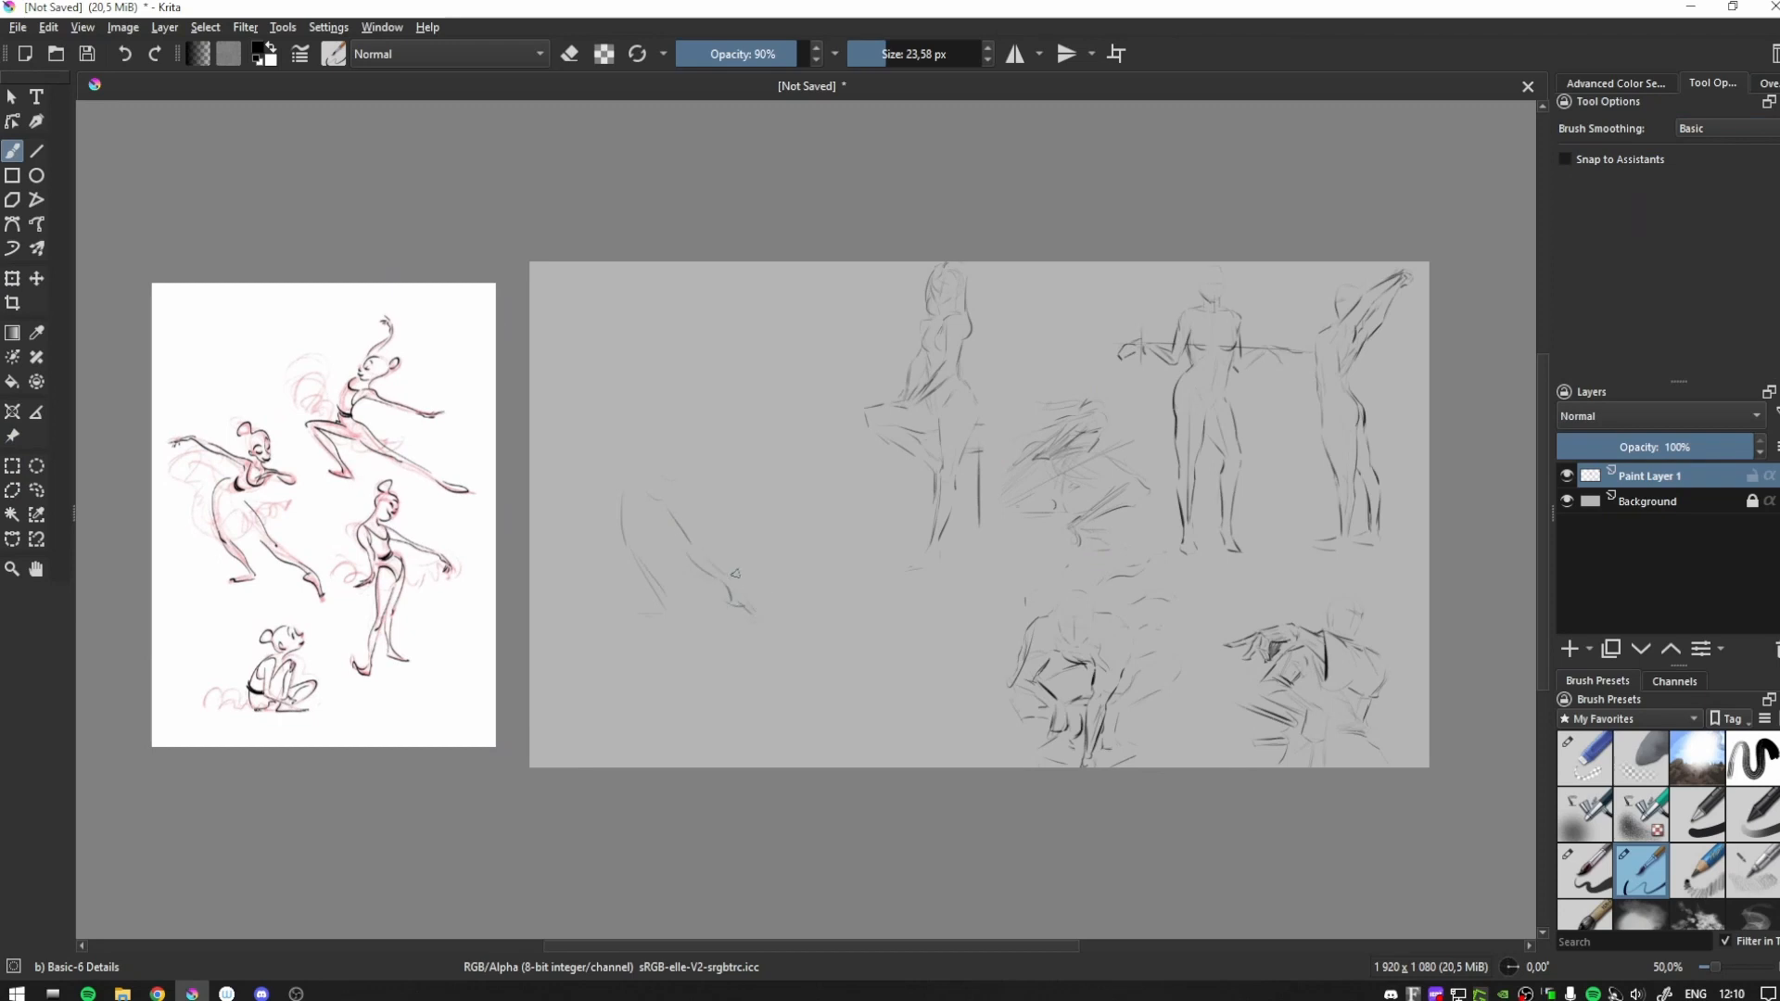
- Sketch the supporting leg, pointed foot and outstretched arms of the leaning ballet dancer
drag(623, 538, 661, 598)
drag(626, 620, 662, 611)
drag(639, 463, 582, 444)
drag(697, 472, 727, 483)
- Lasso the leaning dancer study, transform it into a new position nearer the other sketches and deselect
click(36, 491)
drag(623, 693, 682, 690)
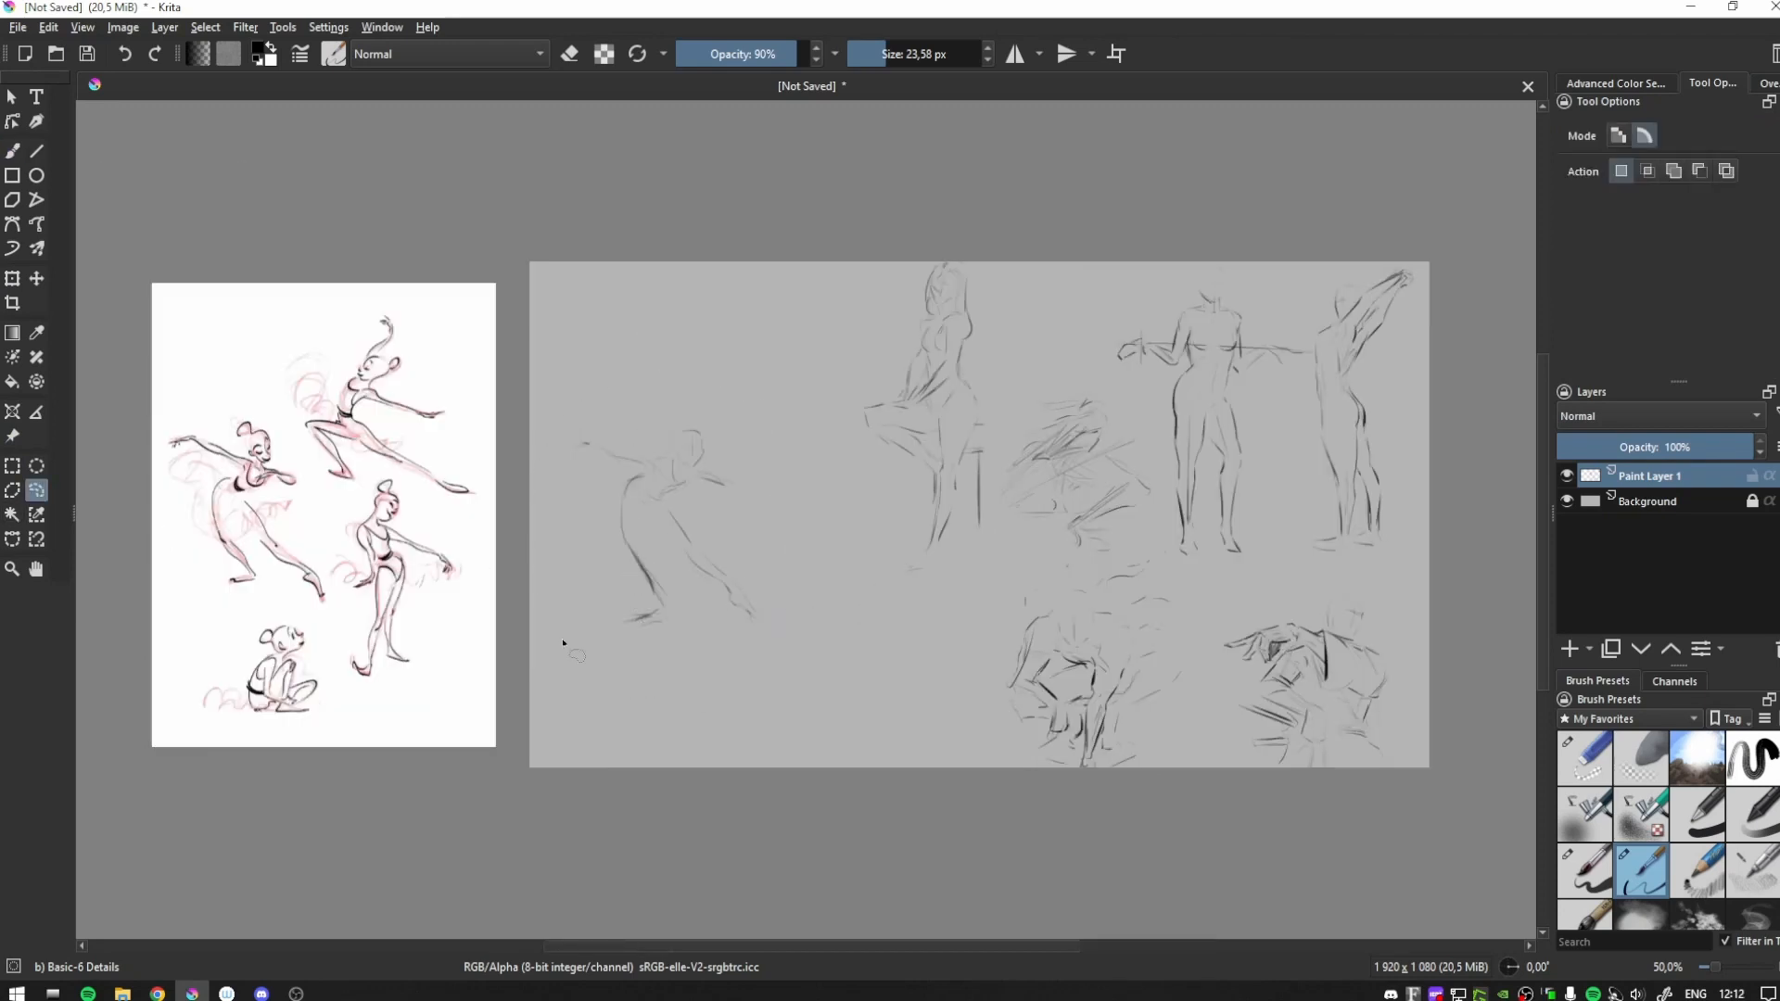
drag(563, 642, 616, 687)
click(12, 278)
drag(660, 533, 874, 634)
drag(744, 471, 822, 569)
click(14, 470)
click(616, 708)
- Begin another dancer study in the freed area of the canvas beside the ballet reference
key(b)
mouse_move(602, 700)
mouse_down()
mouse_move(625, 715)
mouse_move(656, 629)
mouse_move(675, 686)
mouse_up()
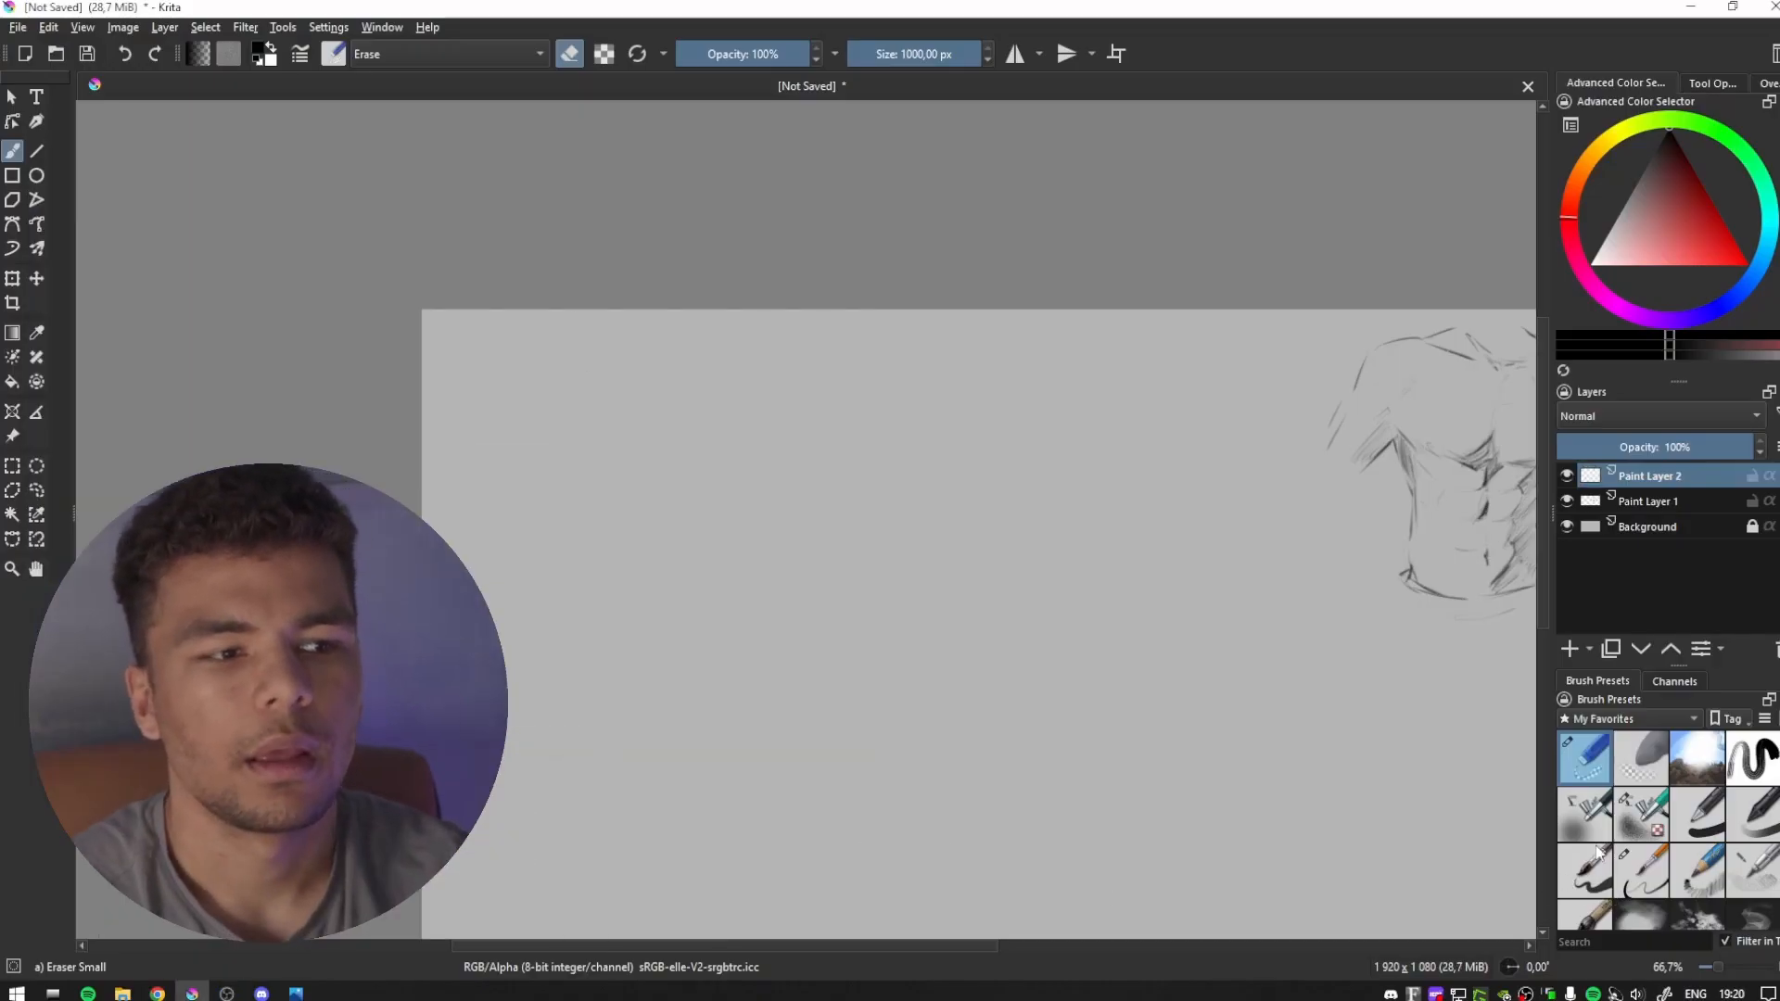
- Draw a diagram of six boxy abdominal muscles with slanted lower side lines using the Basic-6 Details brush
click(1596, 851)
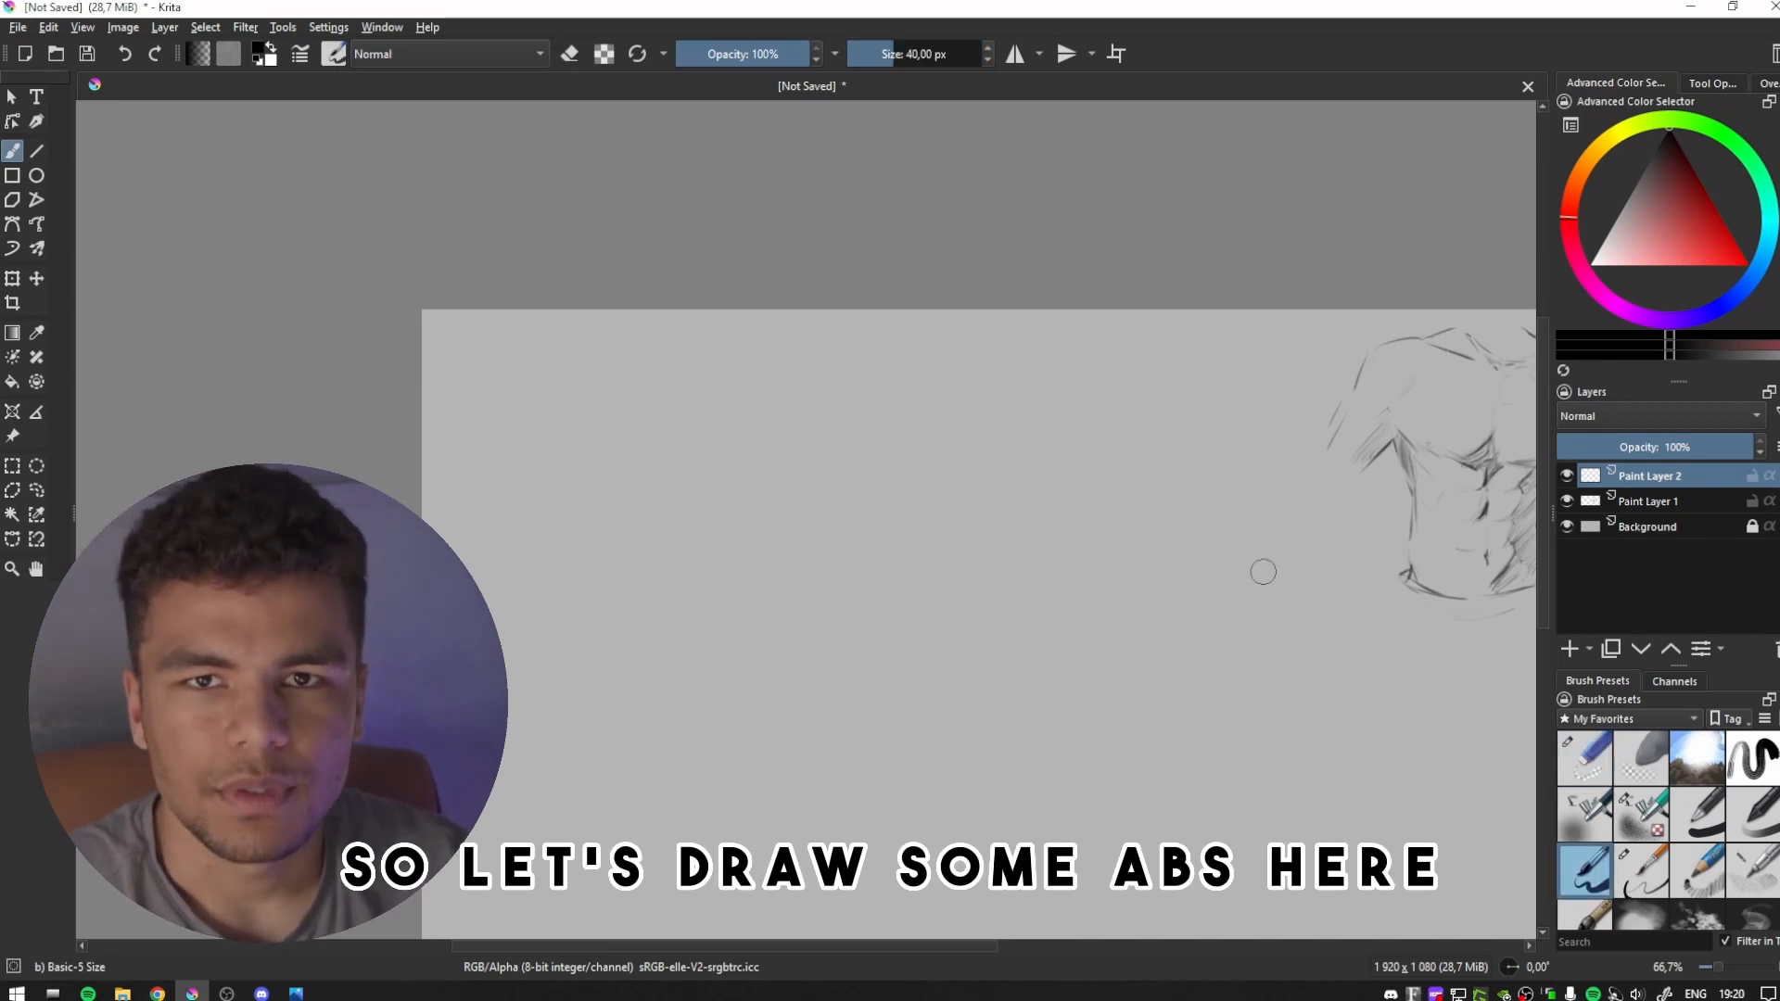
click(1641, 871)
mouse_move(719, 510)
mouse_down()
mouse_move(763, 517)
mouse_move(758, 534)
mouse_move(844, 527)
mouse_move(704, 592)
mouse_up()
mouse_move(787, 553)
mouse_down()
mouse_move(849, 574)
mouse_move(777, 632)
mouse_move(851, 620)
mouse_move(783, 633)
mouse_move(756, 697)
mouse_up()
drag(837, 641, 825, 684)
- Add rows of short slanted rib-muscle strokes on both sides of the abdominal boxes
drag(649, 526, 686, 547)
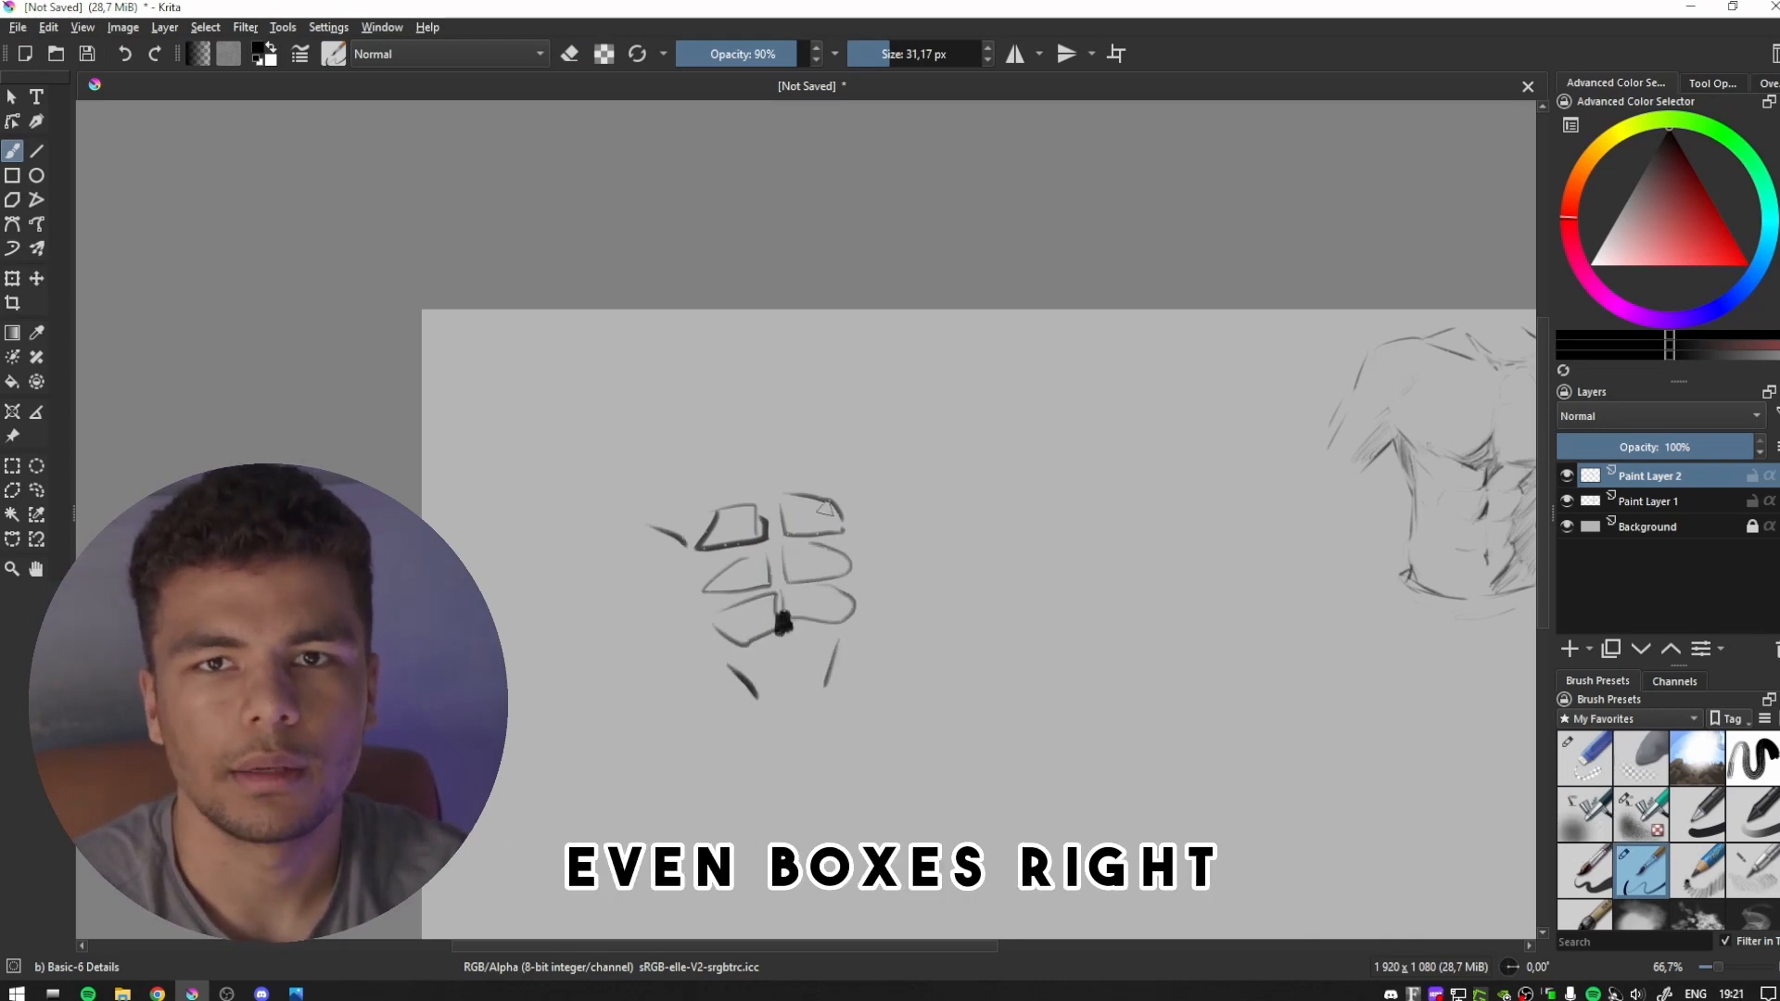
drag(879, 483, 874, 557)
drag(653, 566, 700, 591)
drag(882, 582, 874, 609)
drag(649, 598, 703, 636)
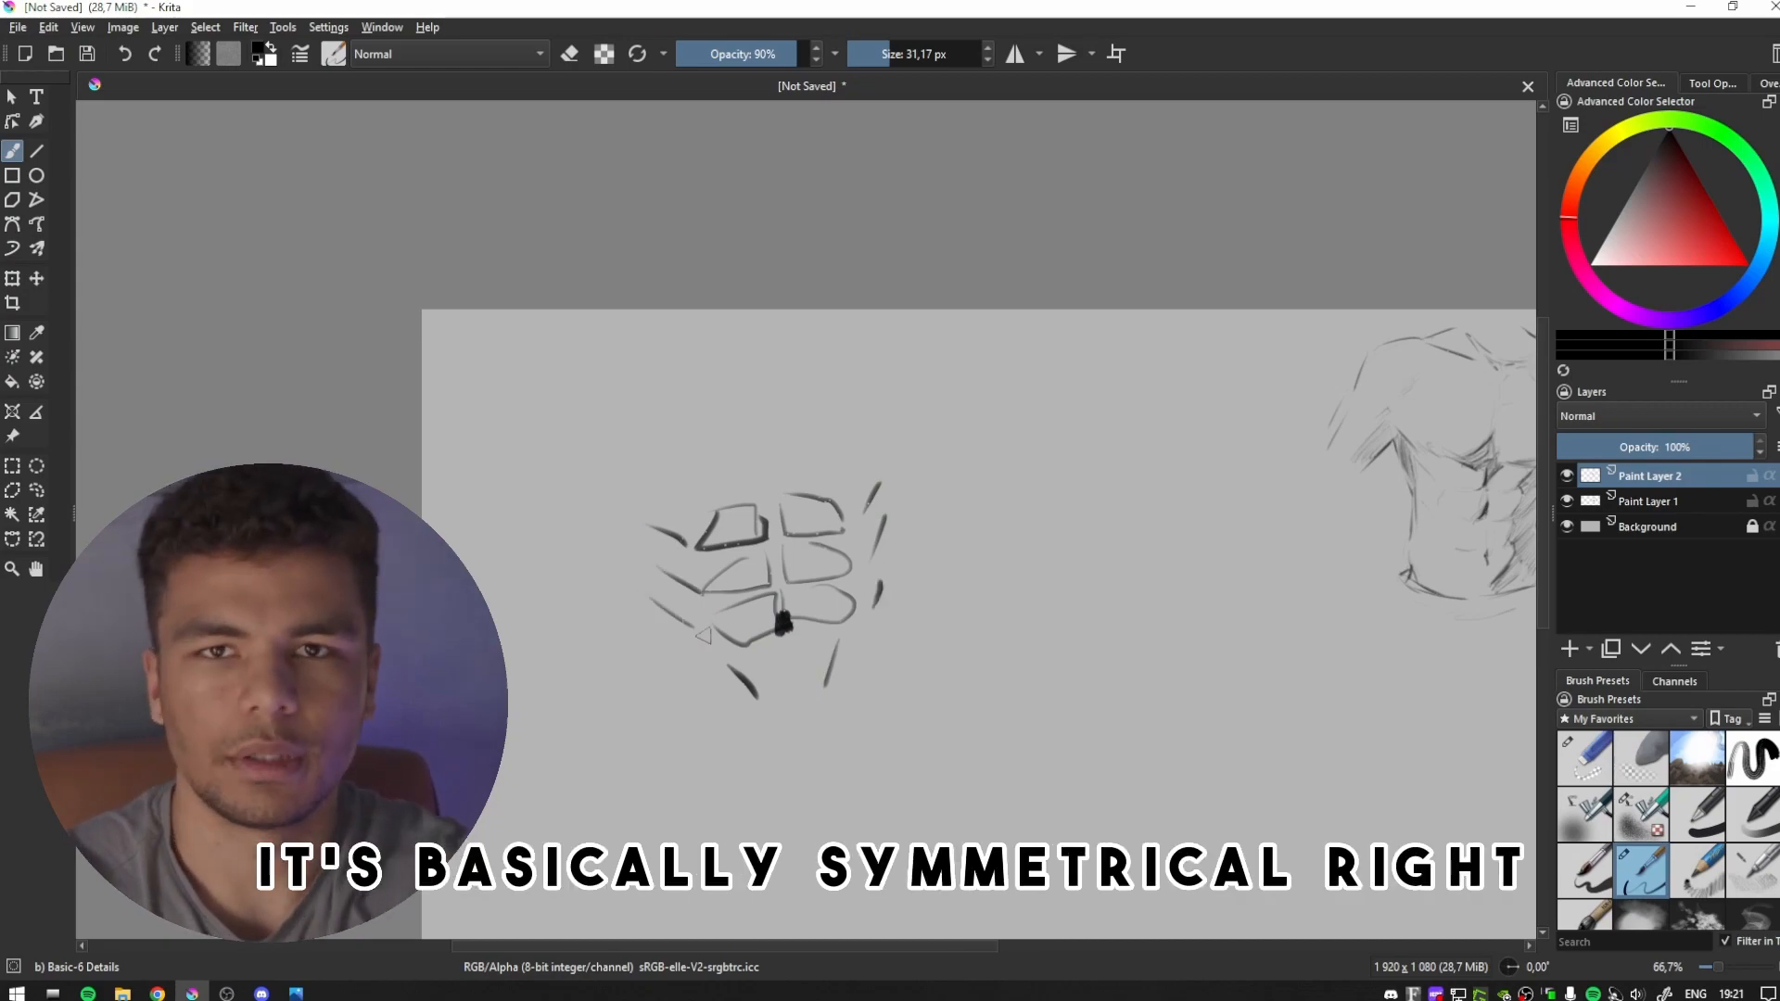
drag(883, 428, 897, 463)
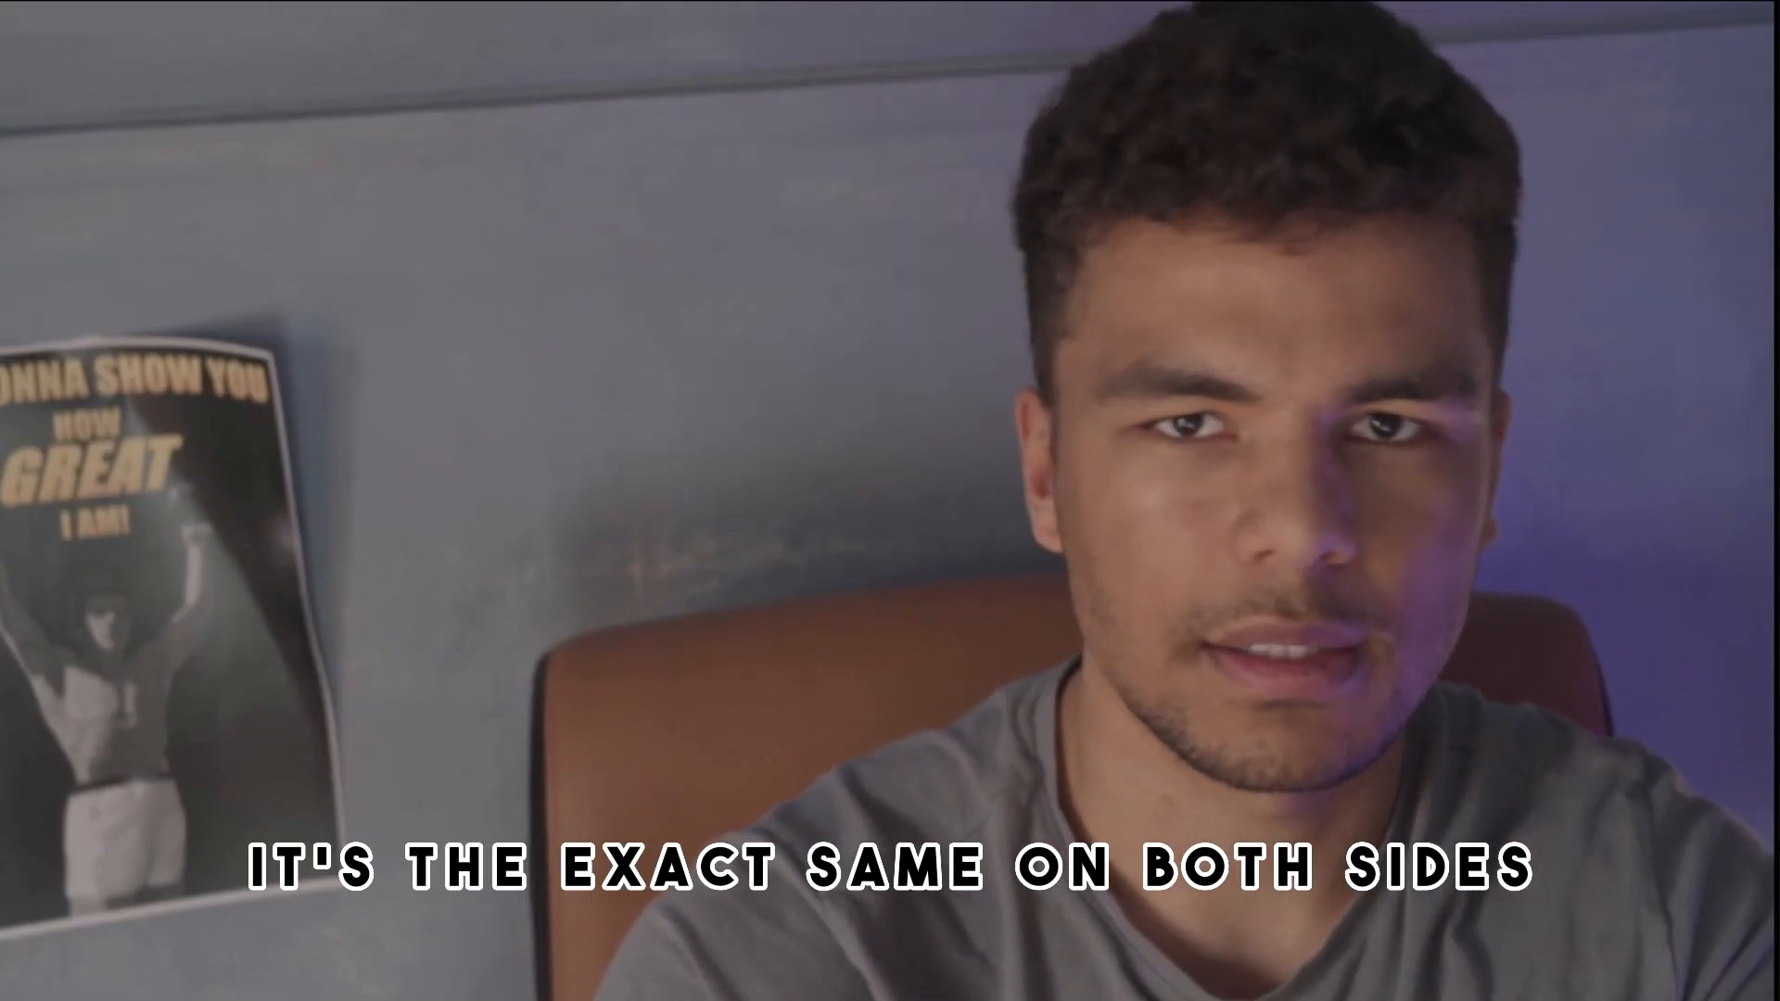